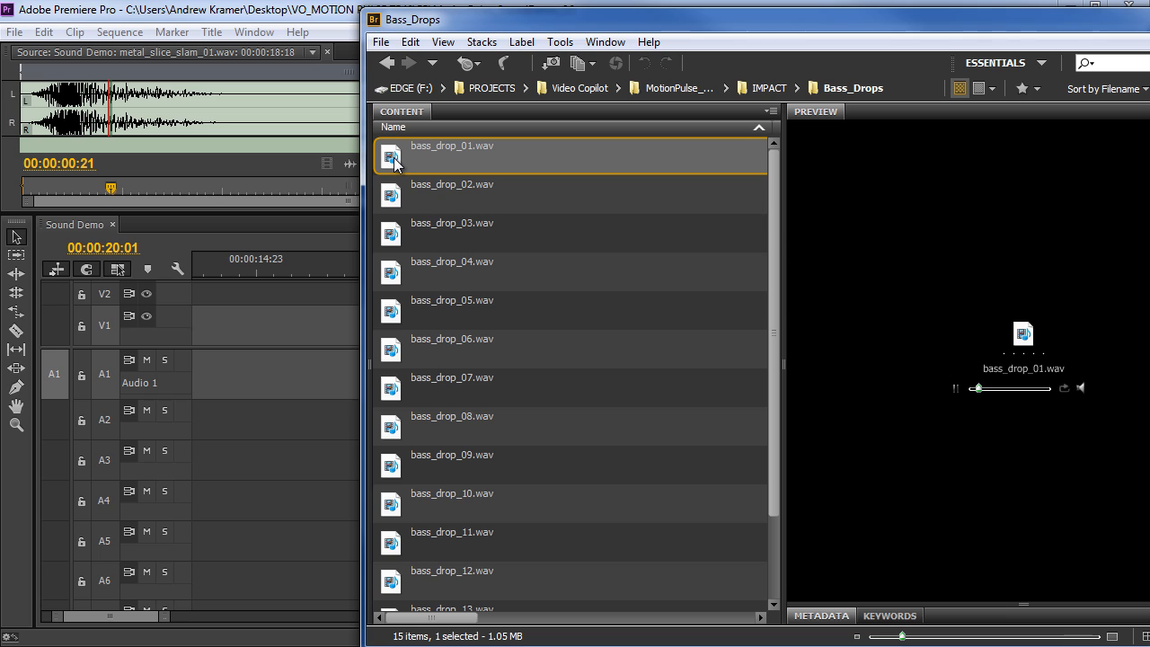
# Preview bass_drop_02, bass_drop_05 and bass_drop_08 from the Bass_Drops folder, stop playback, and return to the IMPACT folder.
pyautogui.click(399, 207)
pyautogui.click(402, 310)
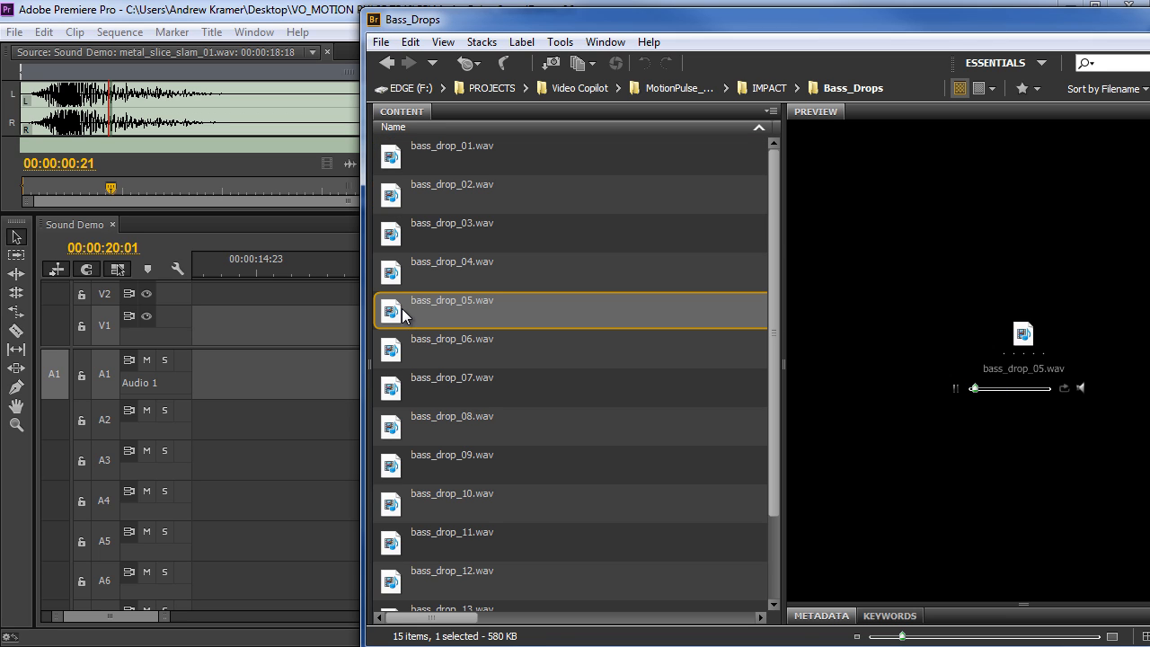
pyautogui.click(432, 427)
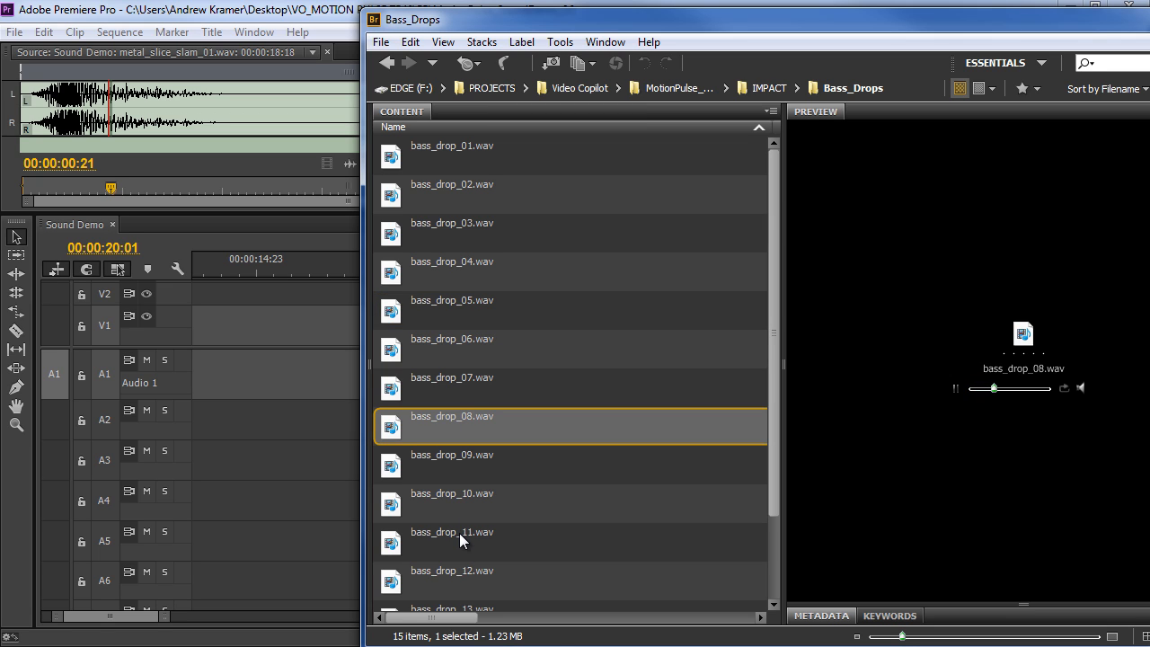
pyautogui.click(957, 389)
pyautogui.hotkey('ctrl', 'Up')
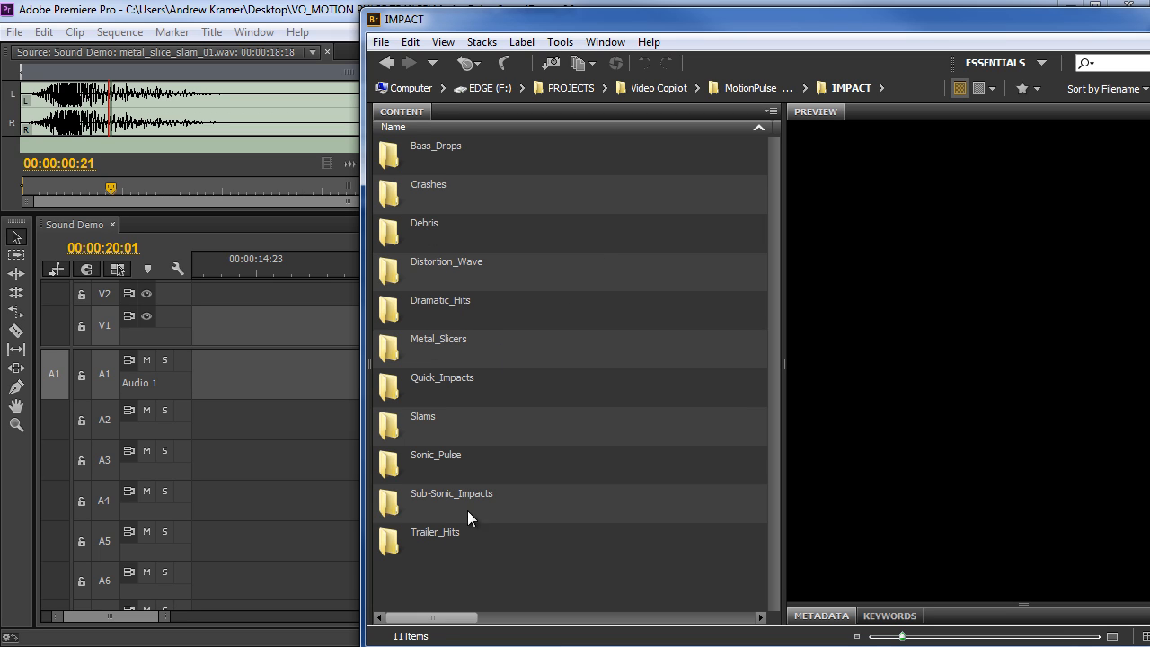
# Preview sub_sonic_04, sub_sonic_02 and sub_sonic_08 from the Sub-Sonic_Impacts folder, and return to the IMPACT folder.
pyautogui.click(499, 499)
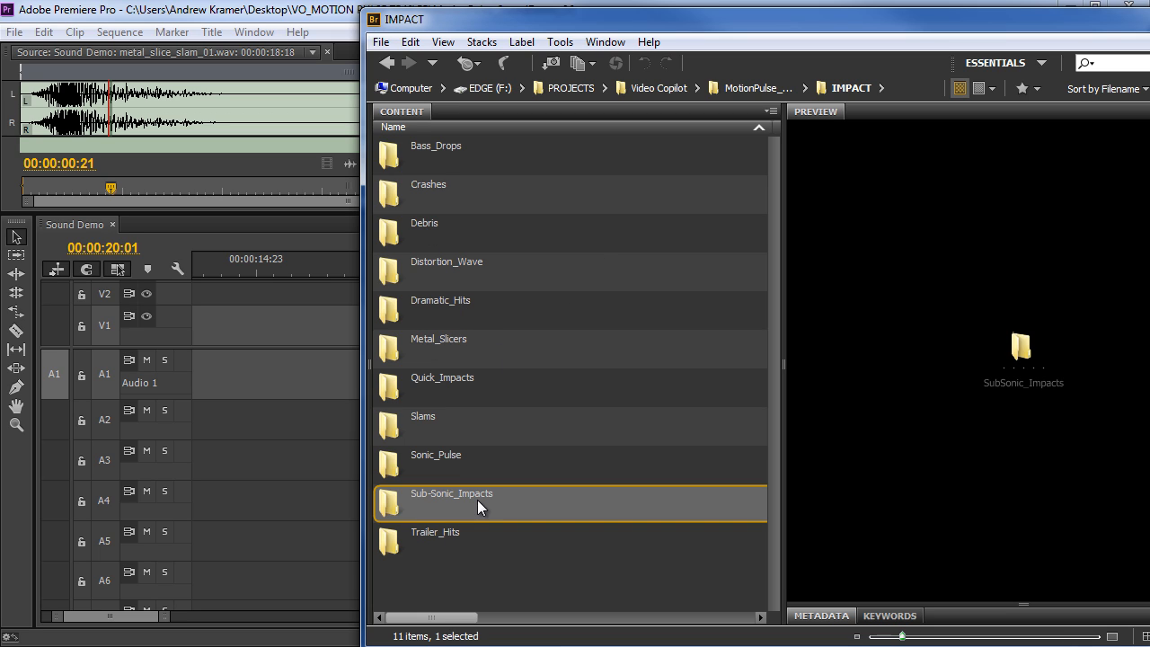
pyautogui.doubleClick(388, 500)
pyautogui.click(437, 277)
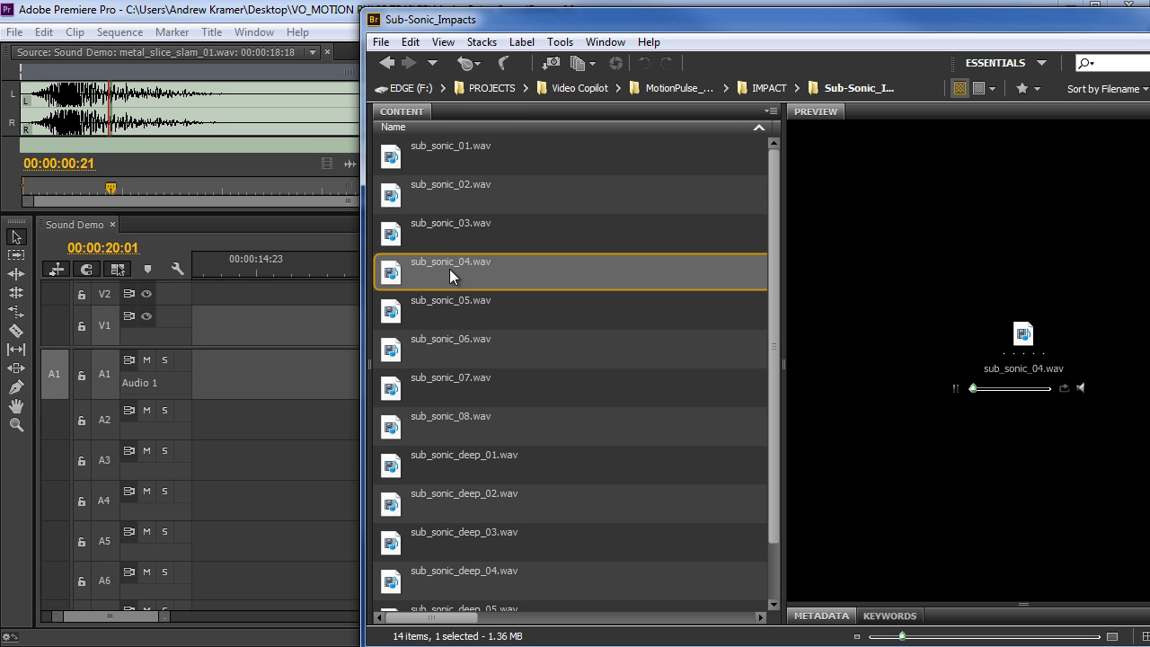
pyautogui.click(458, 187)
pyautogui.click(463, 428)
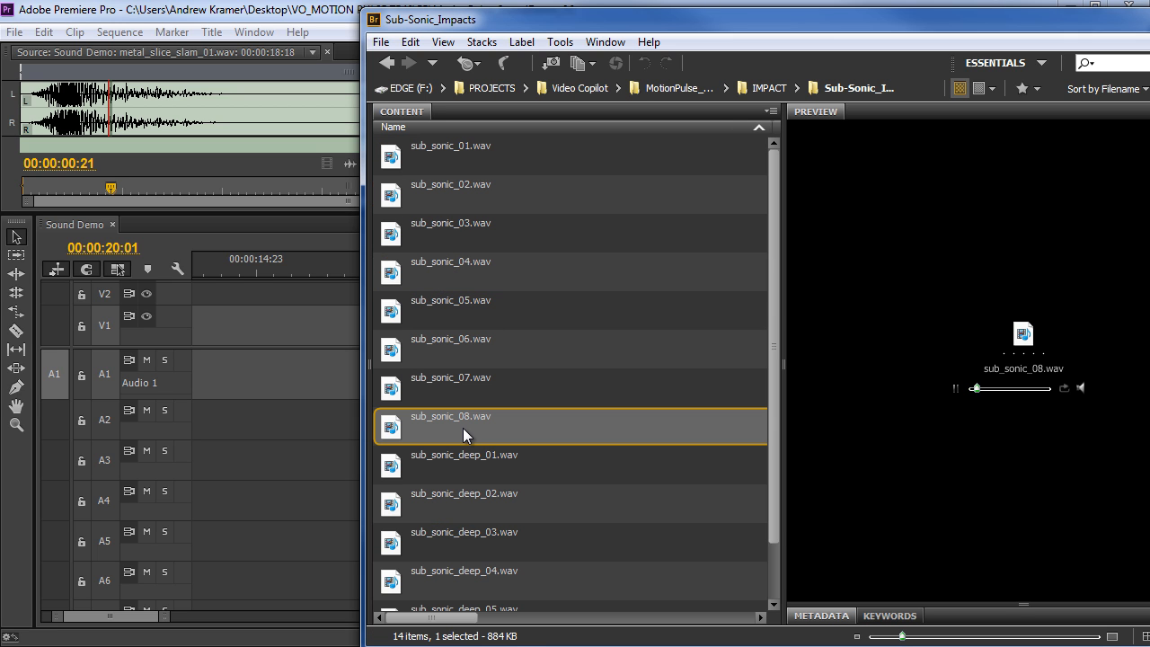
pyautogui.click(769, 87)
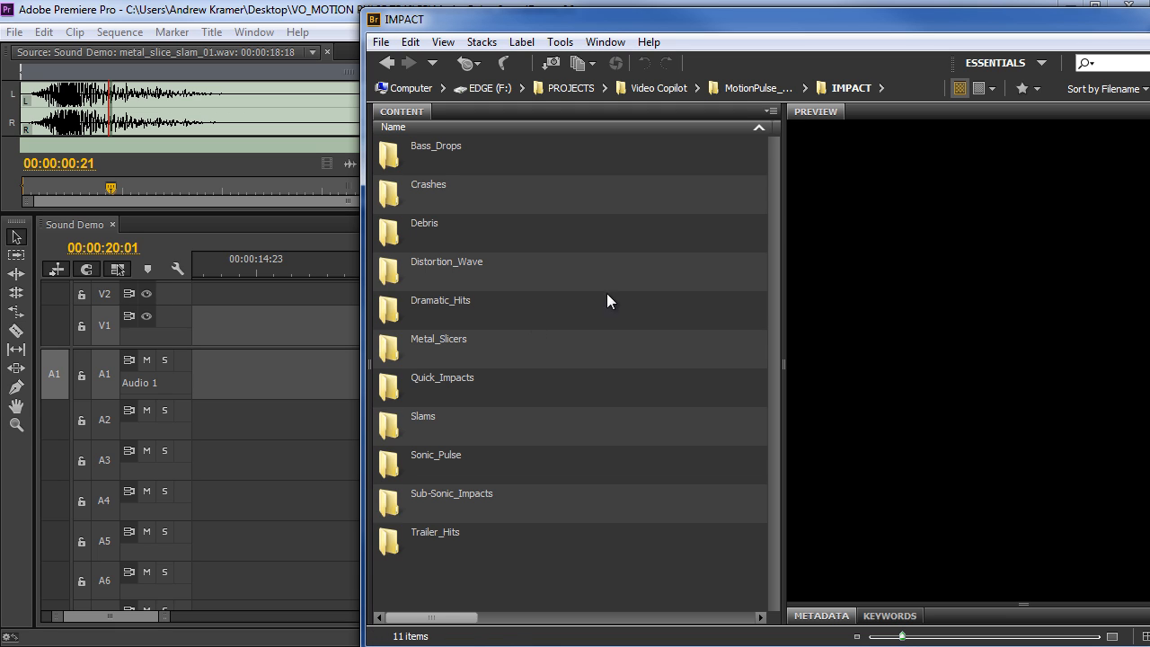
# Preview crash_02, crash_03, crash_05 and crash_08 from the Crashes folder, and return to the IMPACT folder.
pyautogui.doubleClick(681, 197)
pyautogui.click(681, 197)
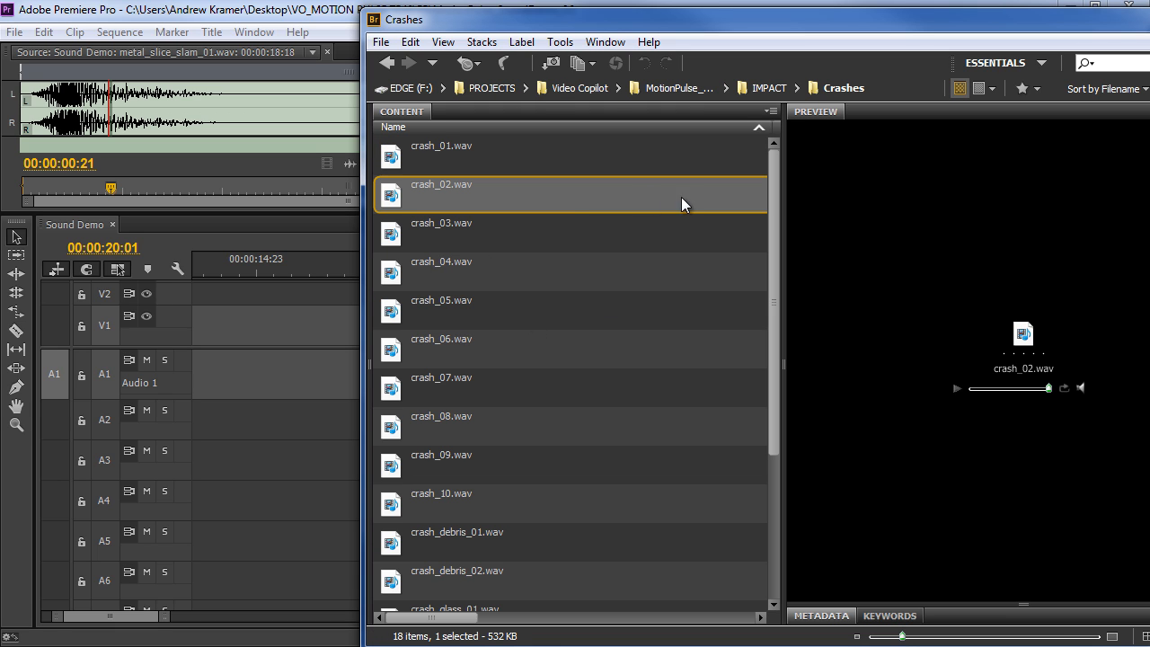
pyautogui.click(441, 237)
pyautogui.click(453, 321)
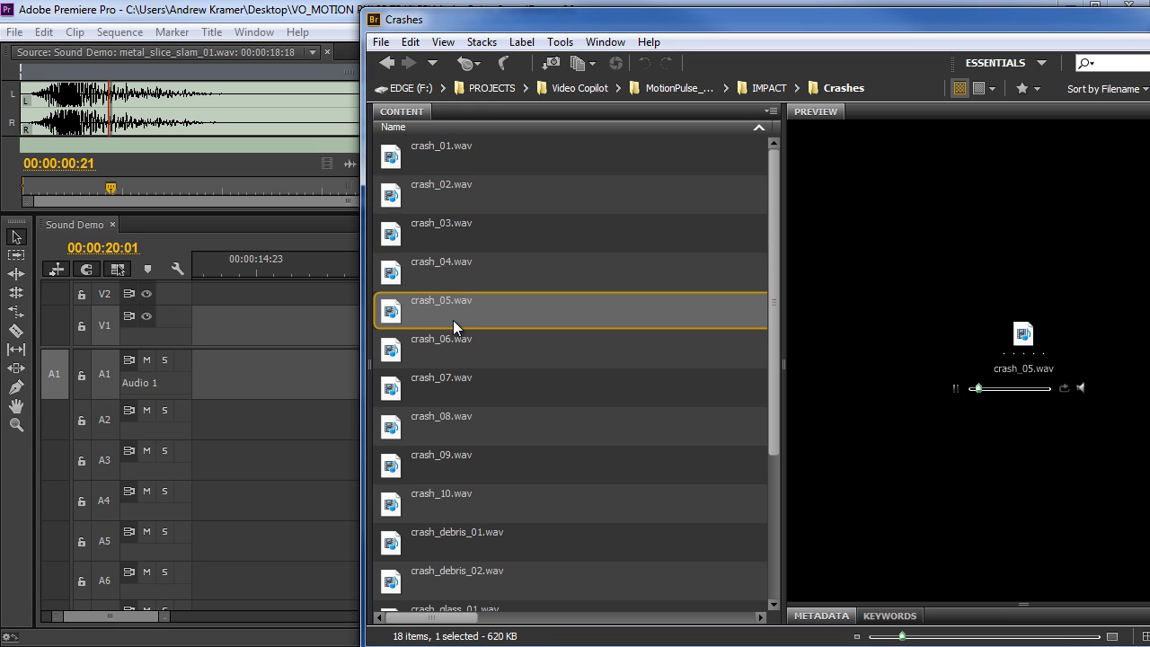
pyautogui.click(444, 418)
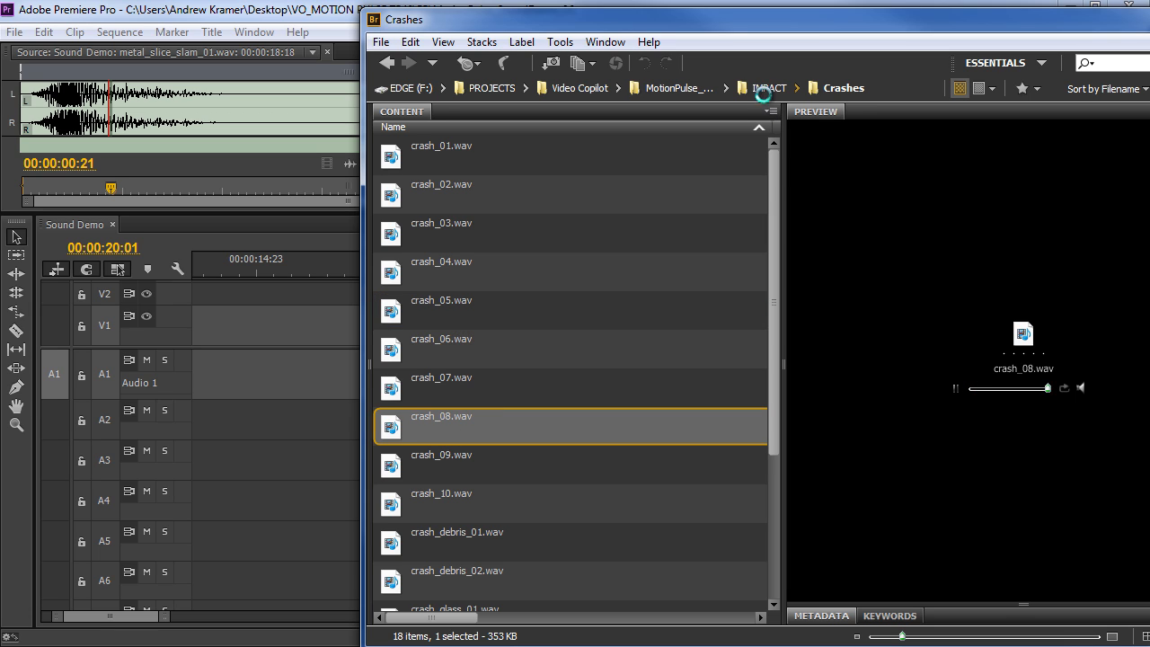
pyautogui.click(770, 87)
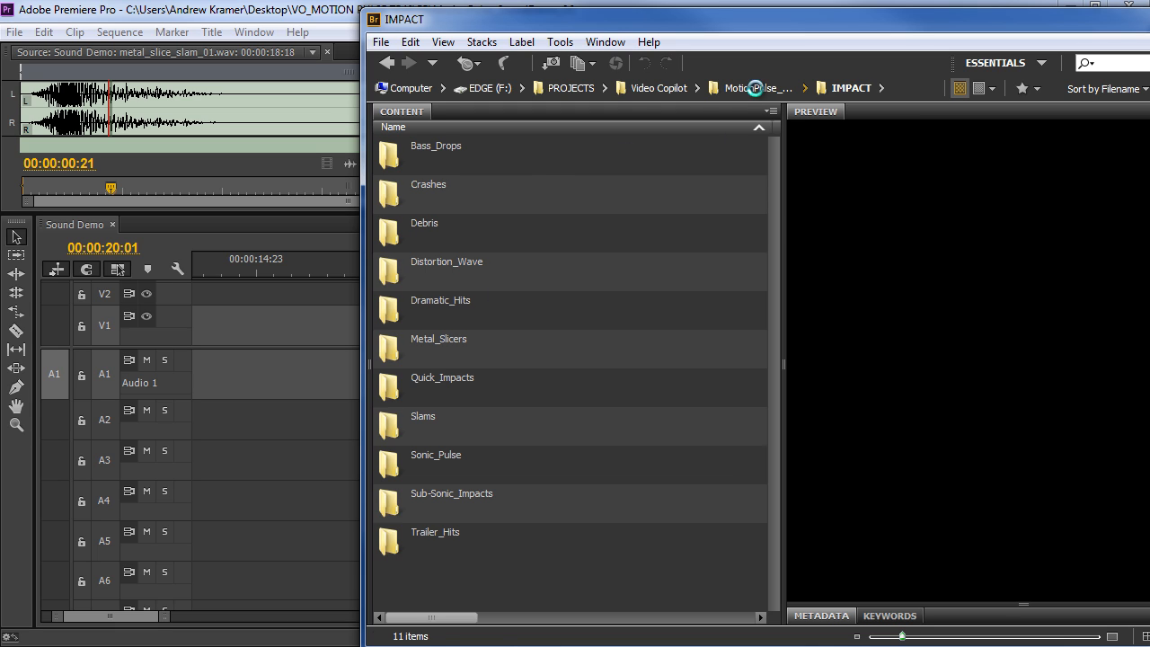
# Preview metal_blades_robotic_01 from the Robotic folder inside the library's MACHINE category, and return to the MACHINE folder.
pyautogui.doubleClick(396, 231)
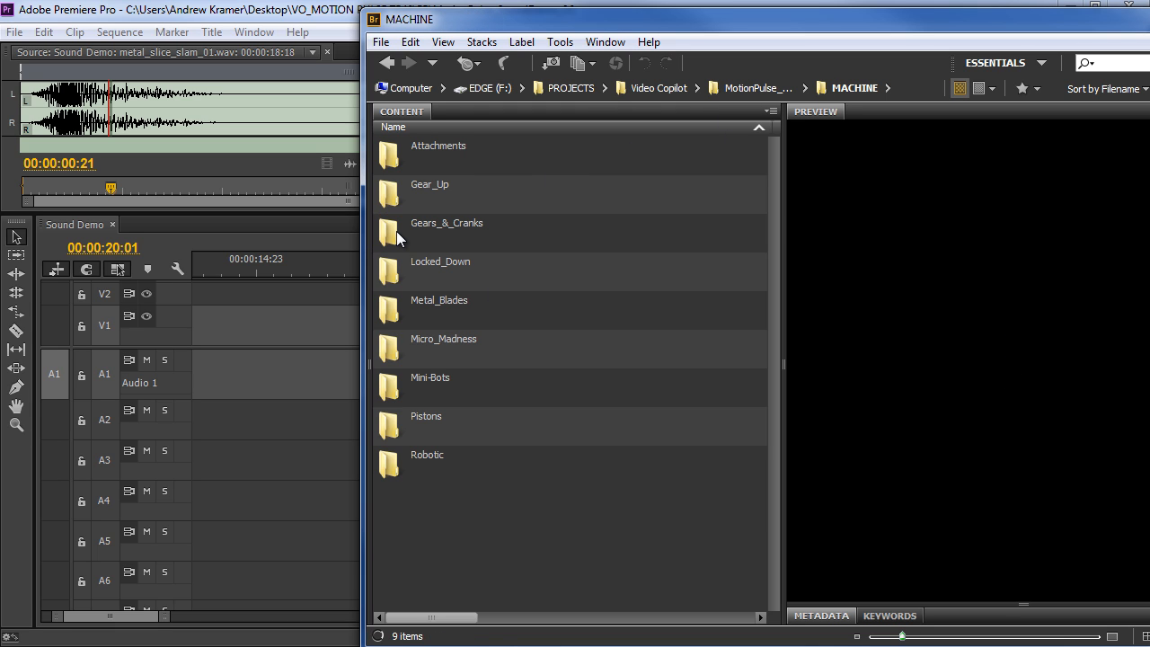
pyautogui.doubleClick(430, 455)
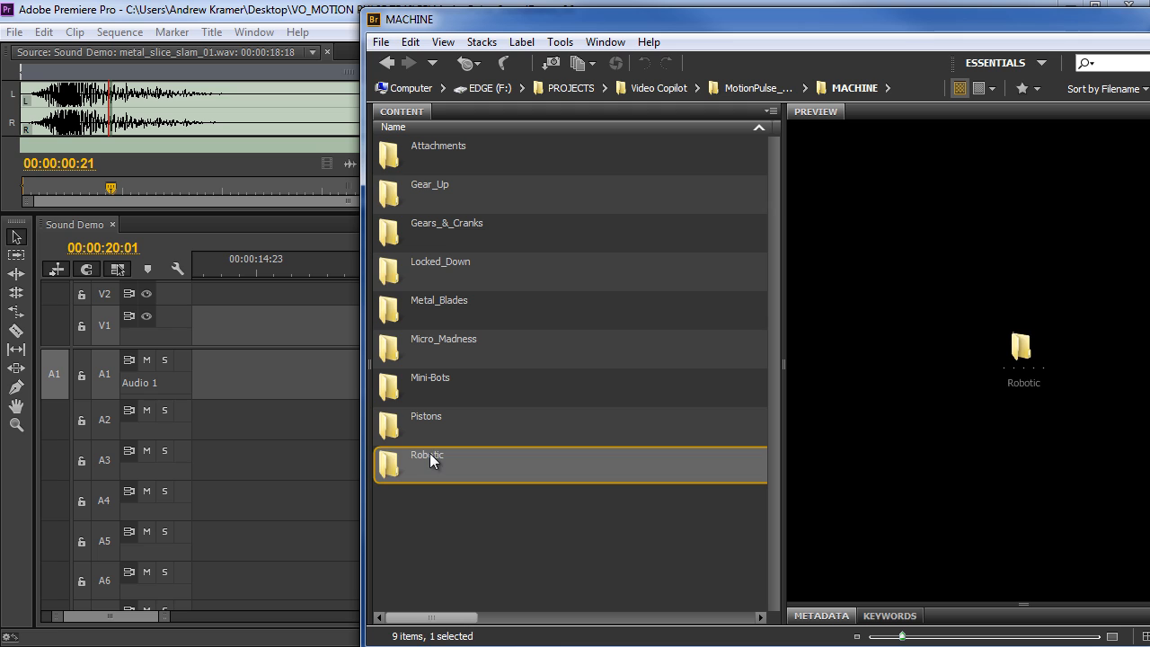
pyautogui.click(480, 148)
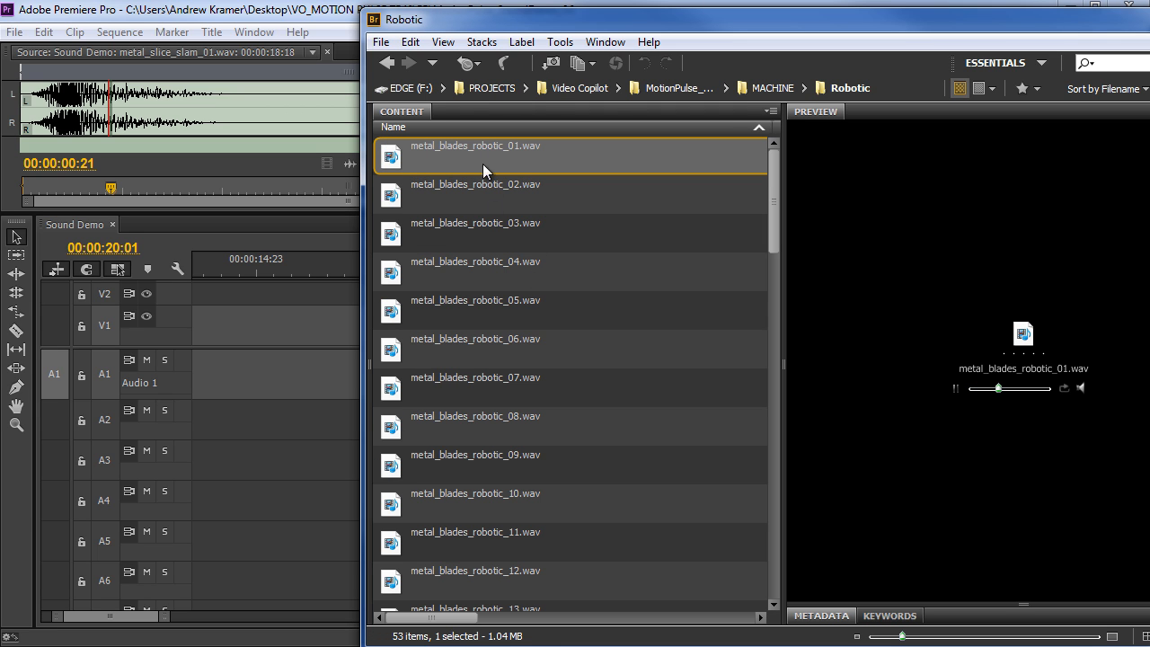
pyautogui.hotkey('ctrl', 'Up')
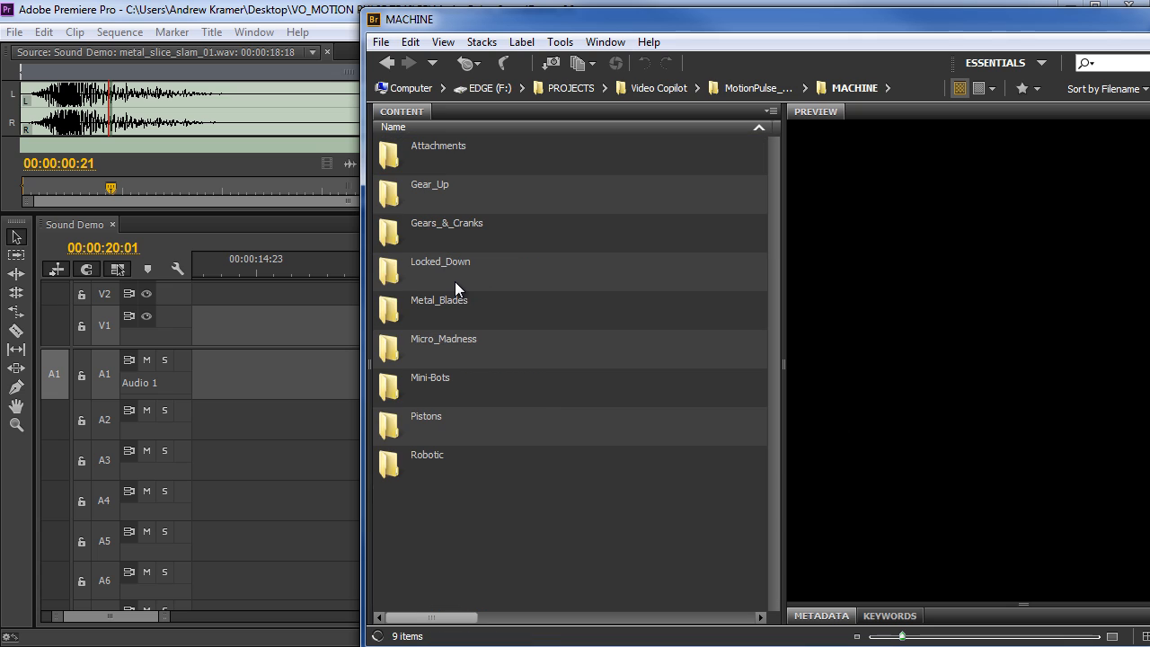
# Preview locked_down_01 and locked_down_05 from the Locked_Down folder, and return to the MACHINE folder.
pyautogui.doubleClick(441, 273)
pyautogui.click(454, 153)
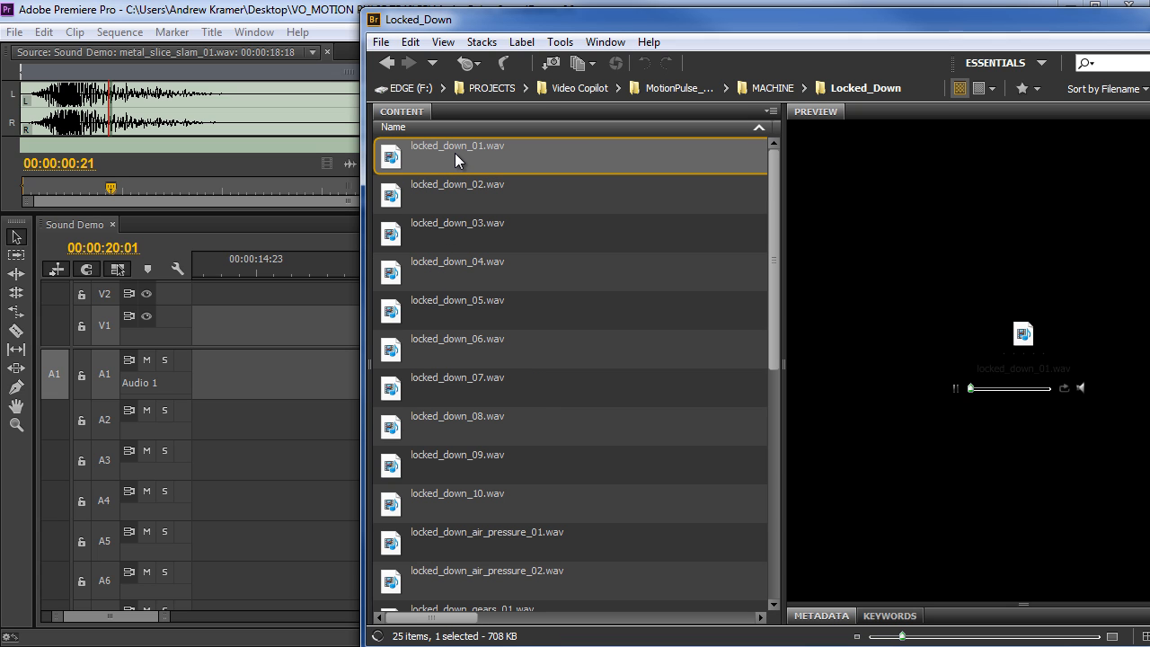
pyautogui.click(459, 307)
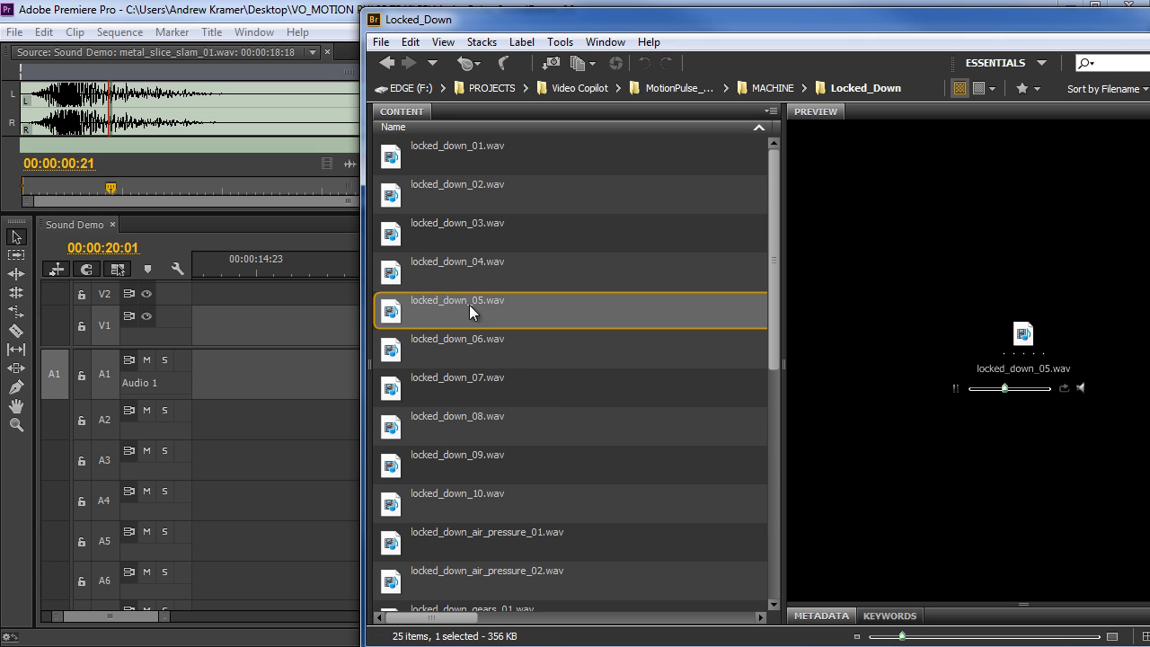
pyautogui.click(781, 85)
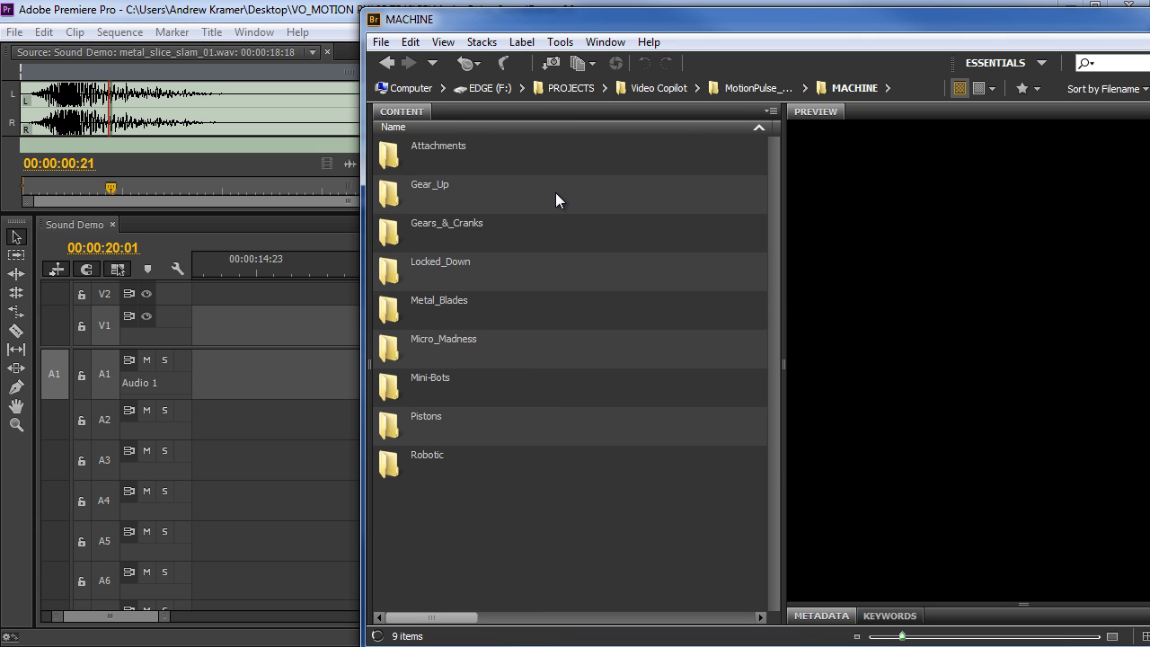
# Preview life_forms_organic_01, 03, 02 and 05 from the Life_Forms folder of the library's ORGANIC category, and return to ORGANIC.
pyautogui.click(742, 89)
pyautogui.doubleClick(409, 265)
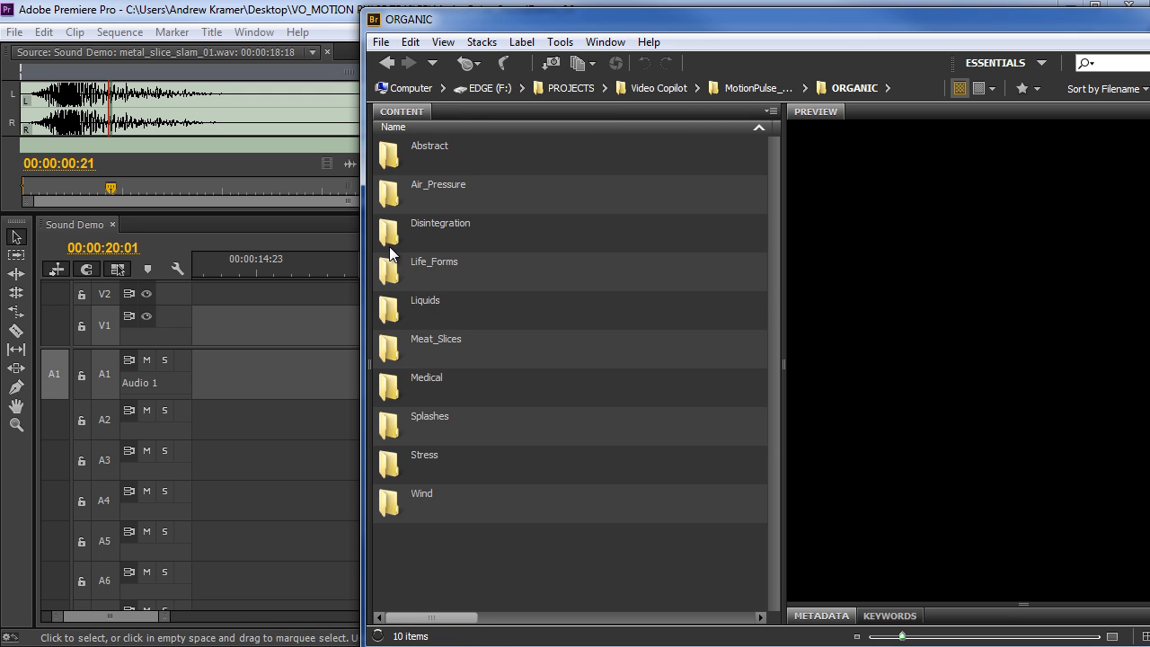
pyautogui.doubleClick(399, 278)
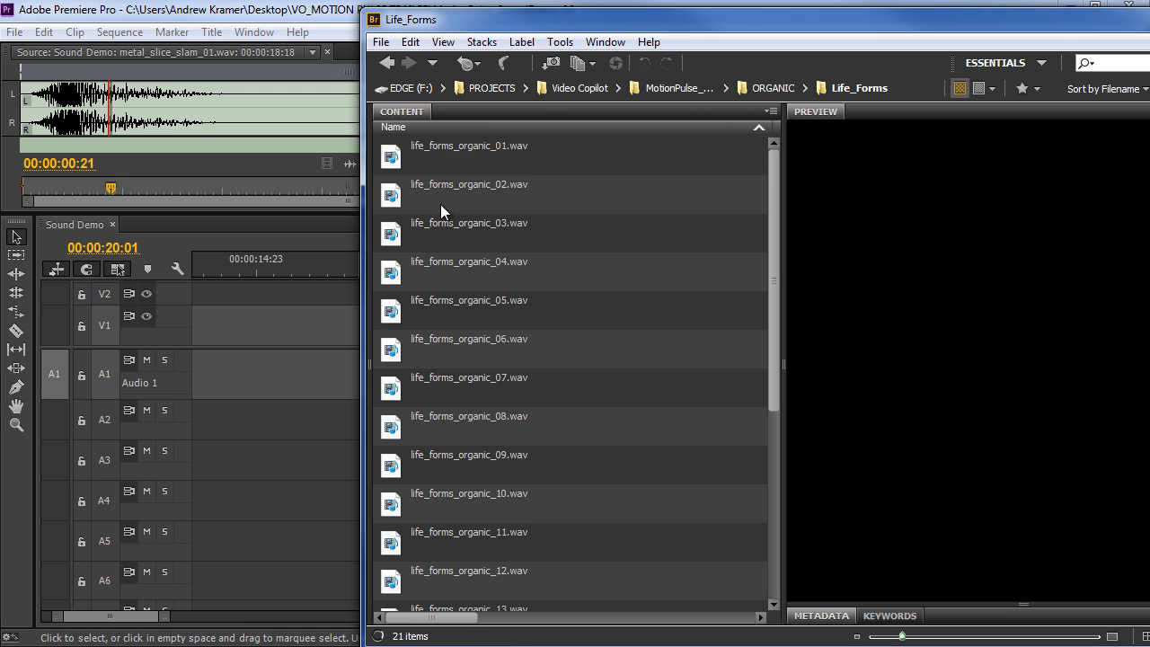
pyautogui.click(469, 147)
pyautogui.click(482, 225)
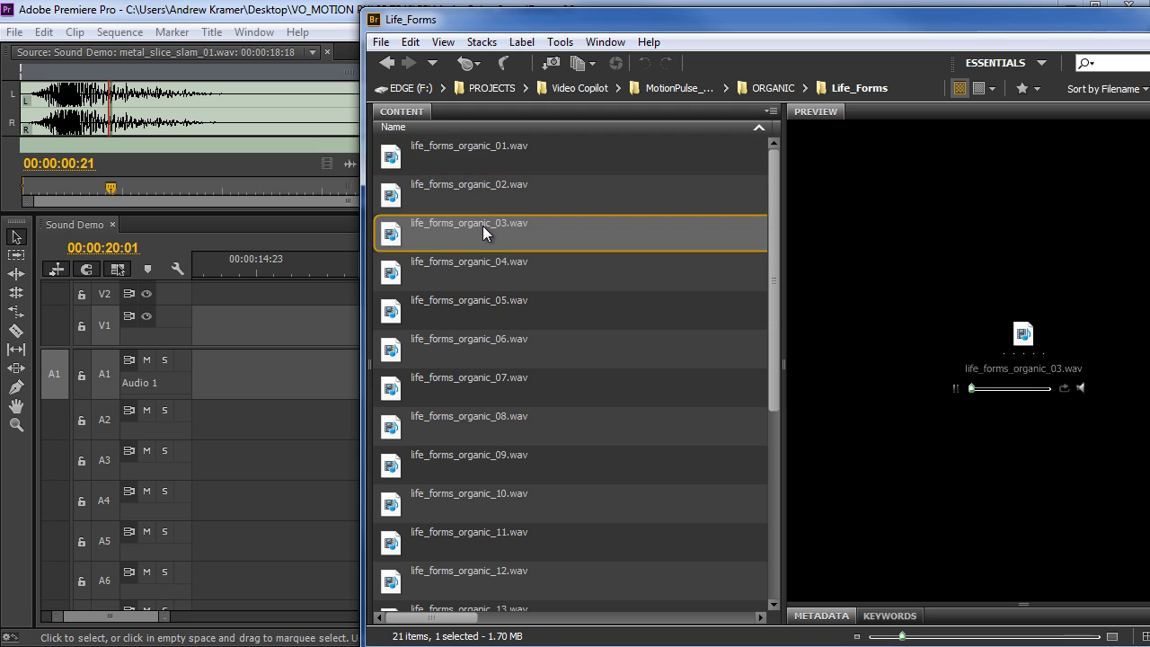
pyautogui.click(486, 193)
pyautogui.click(503, 310)
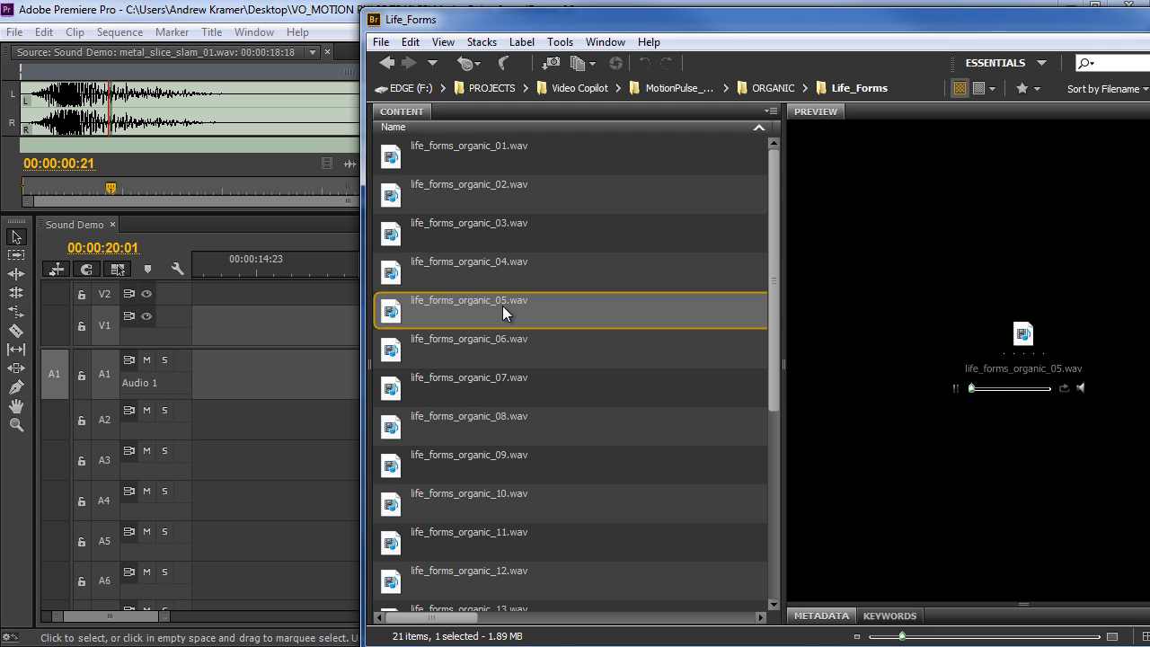
pyautogui.click(762, 88)
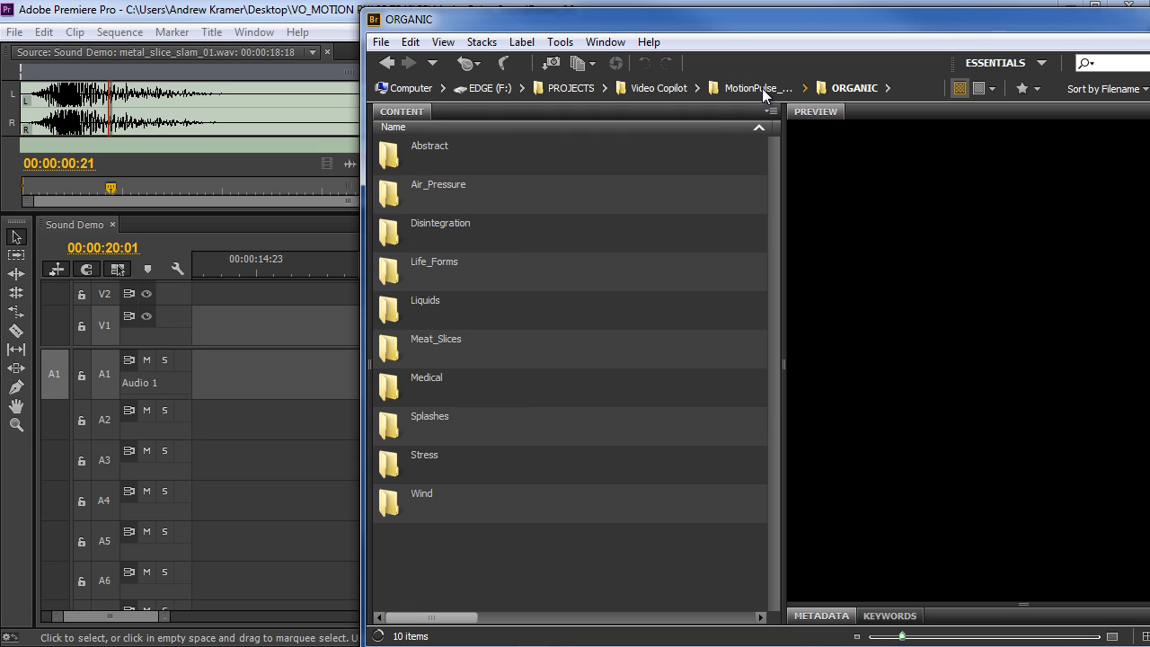
# Preview liquid_bubbling_06, liquid_bubbling_02 and liquid_underwater_04 from the Liquids folder, and return to the ORGANIC folder.
pyautogui.doubleClick(449, 300)
pyautogui.click(470, 360)
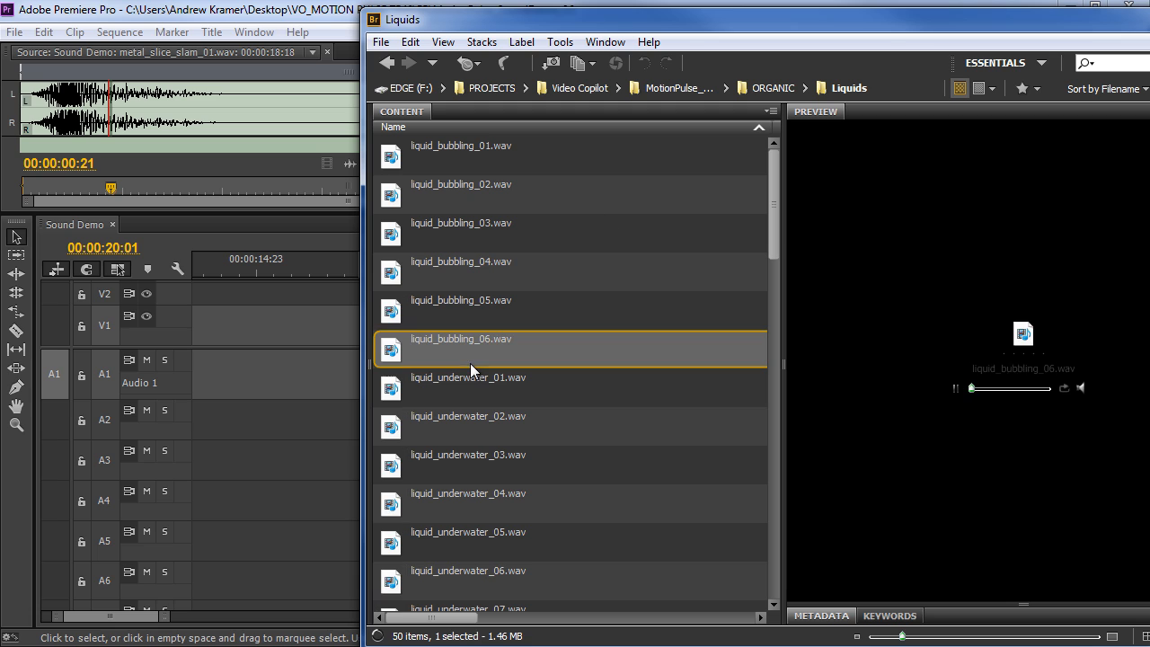
pyautogui.click(478, 189)
pyautogui.click(524, 509)
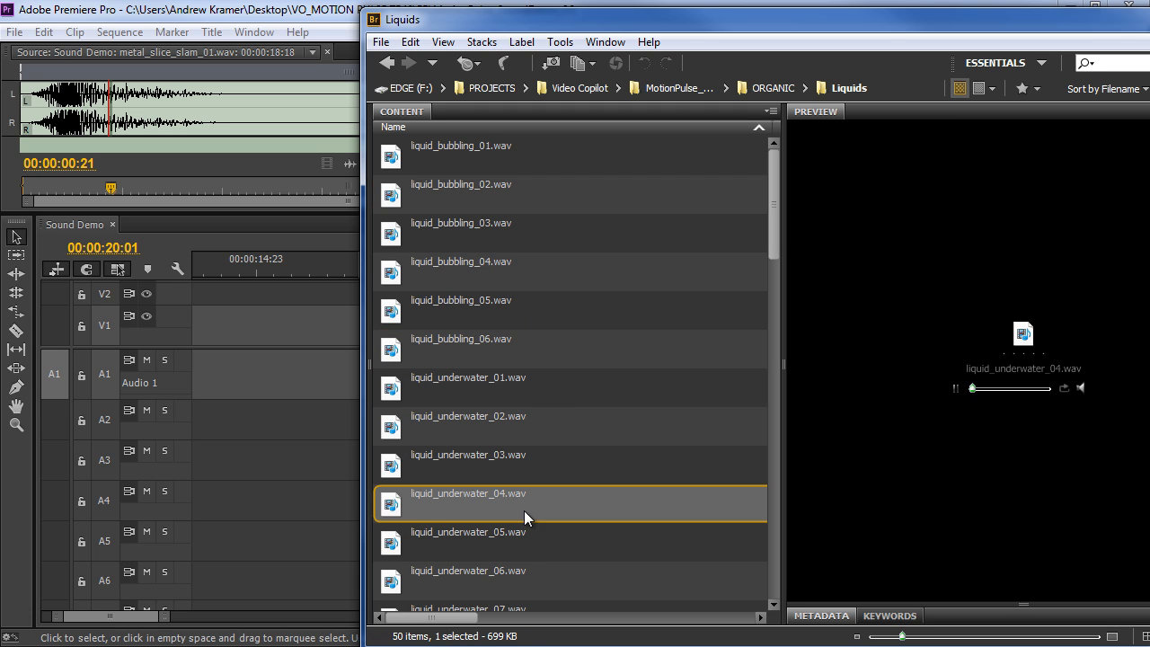
pyautogui.click(769, 89)
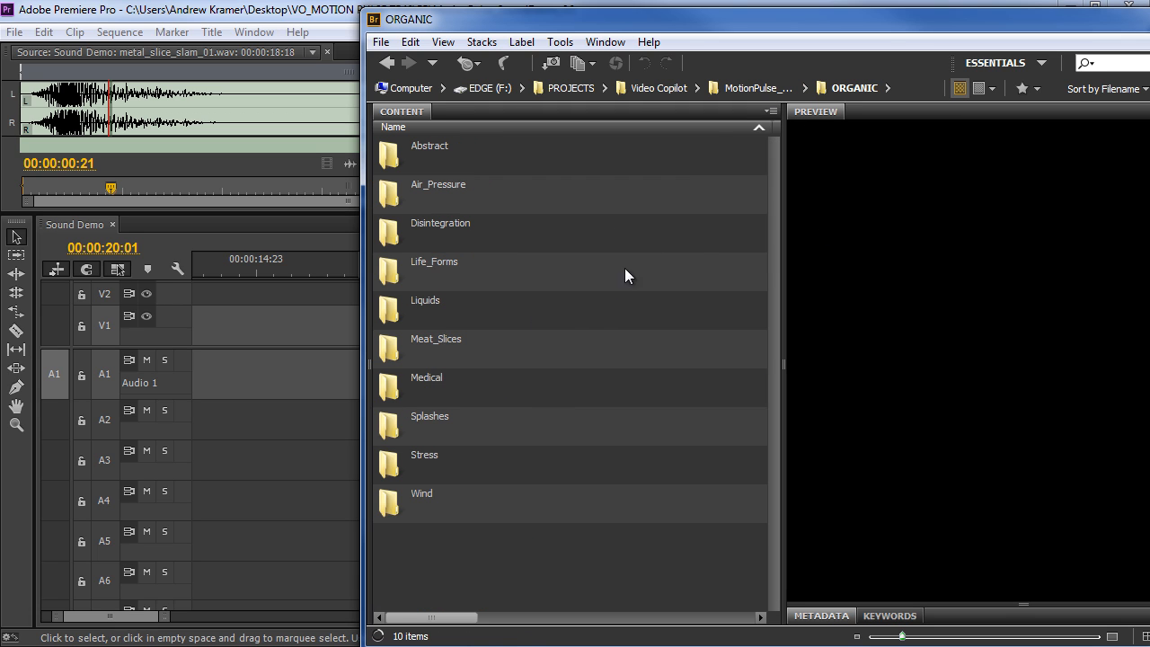
# Preview meat_slice_06, 03, 01, 07 and meat_slice_heavy_02 from the Meat_Slices folder, and return to the ORGANIC folder.
pyautogui.click(438, 350)
pyautogui.doubleClick(438, 350)
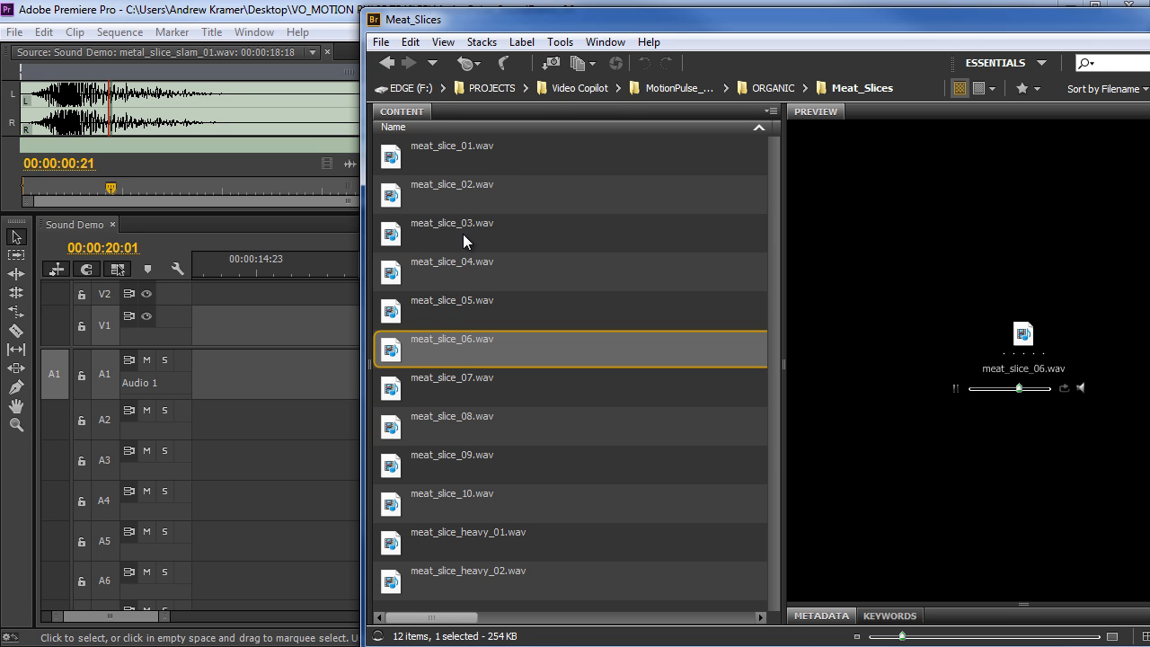
pyautogui.click(463, 234)
pyautogui.click(478, 143)
pyautogui.click(480, 376)
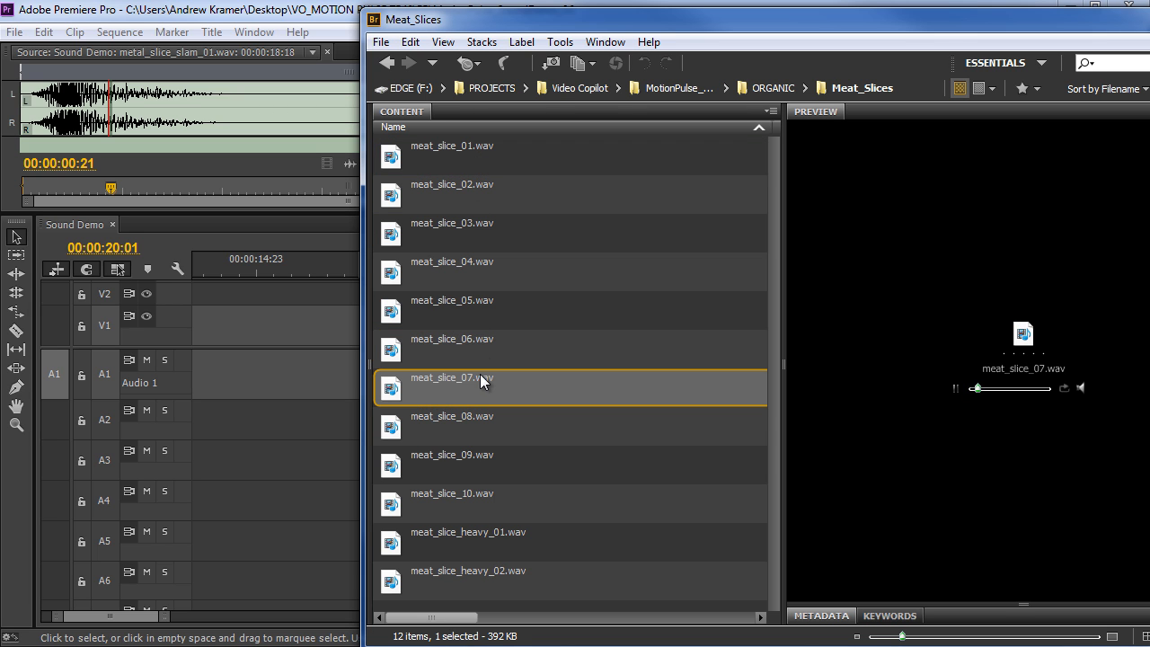
pyautogui.click(461, 572)
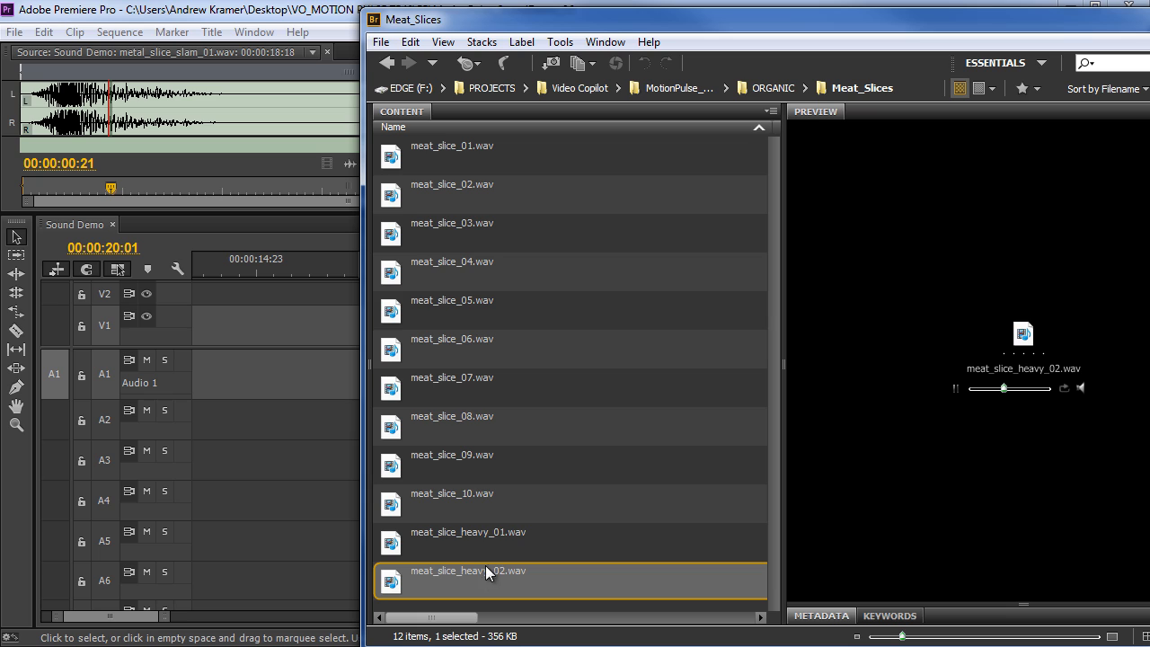
pyautogui.click(769, 86)
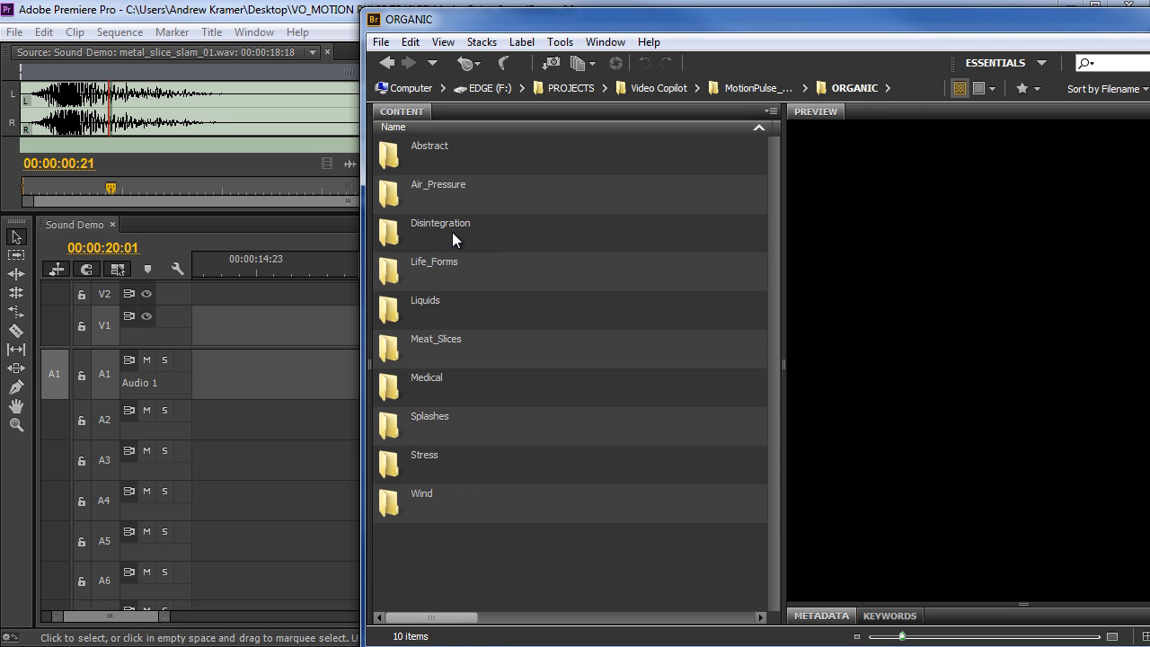
# Preview medical_defibrillator_01 and medical_ekg_flat_line_02 from the Medical folder.
pyautogui.doubleClick(428, 381)
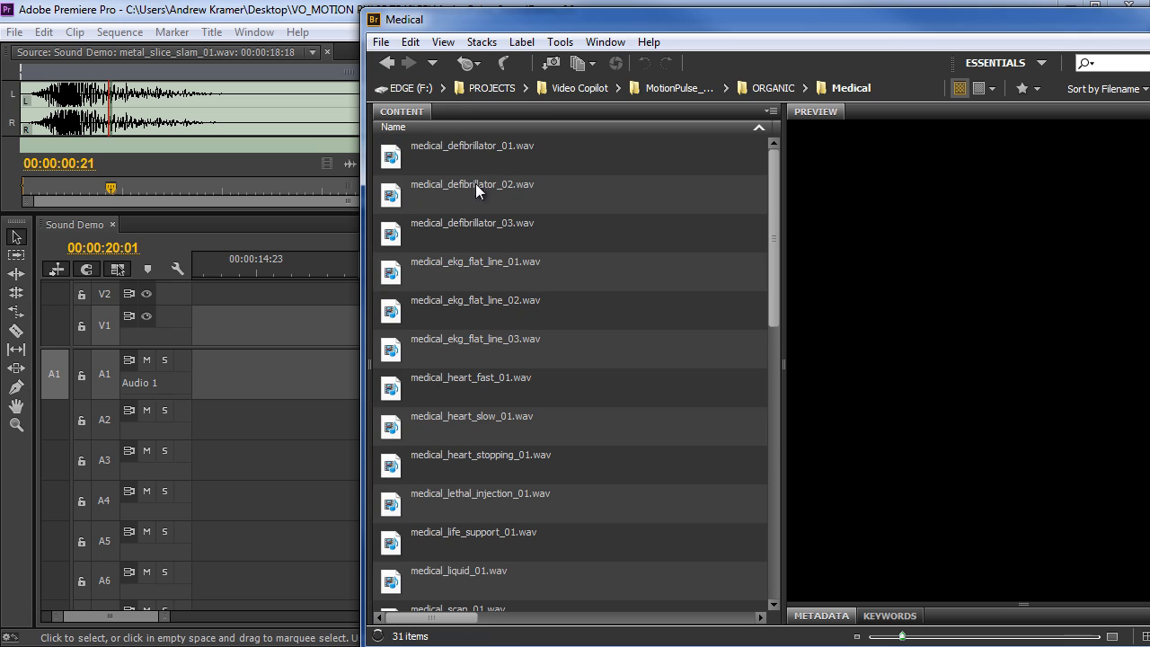
pyautogui.click(489, 153)
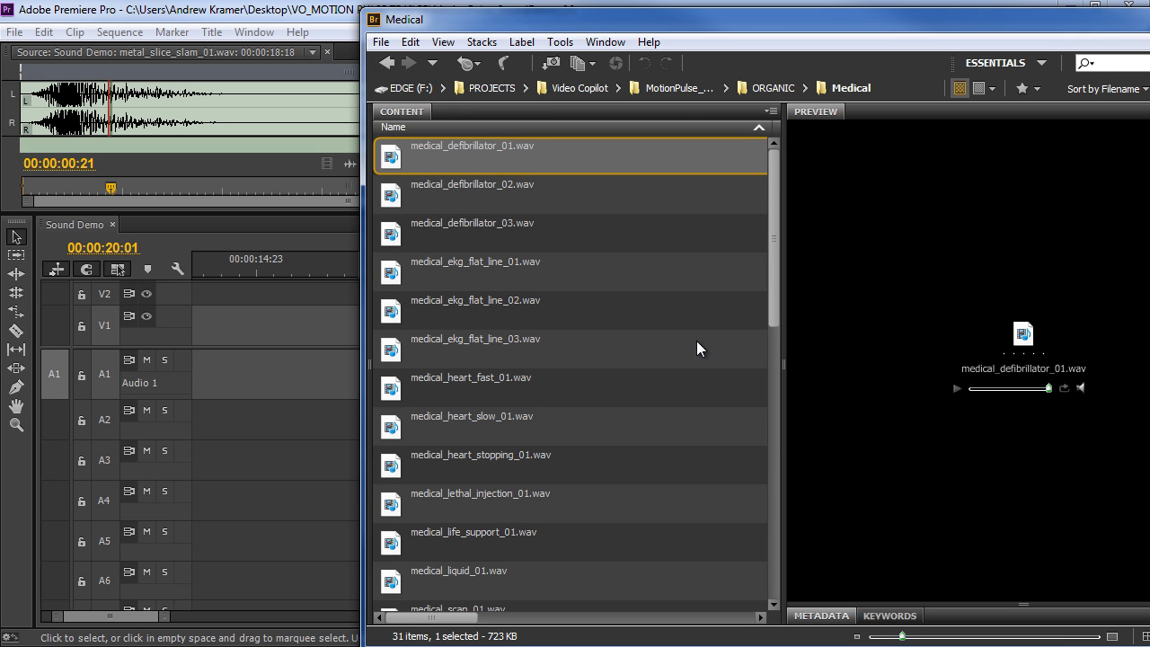
pyautogui.click(485, 312)
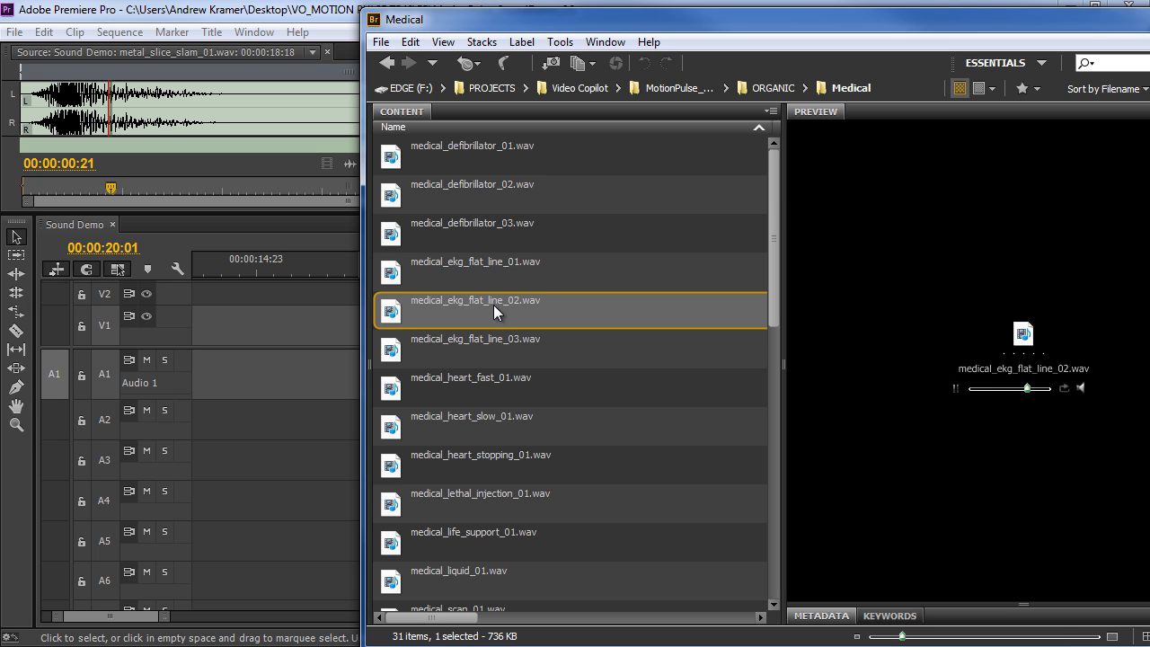
# Return to the MotionPulse_BlackBox root folder, look through the SIGNAL category's folders, and open the VELOCITY category.
pyautogui.click(680, 88)
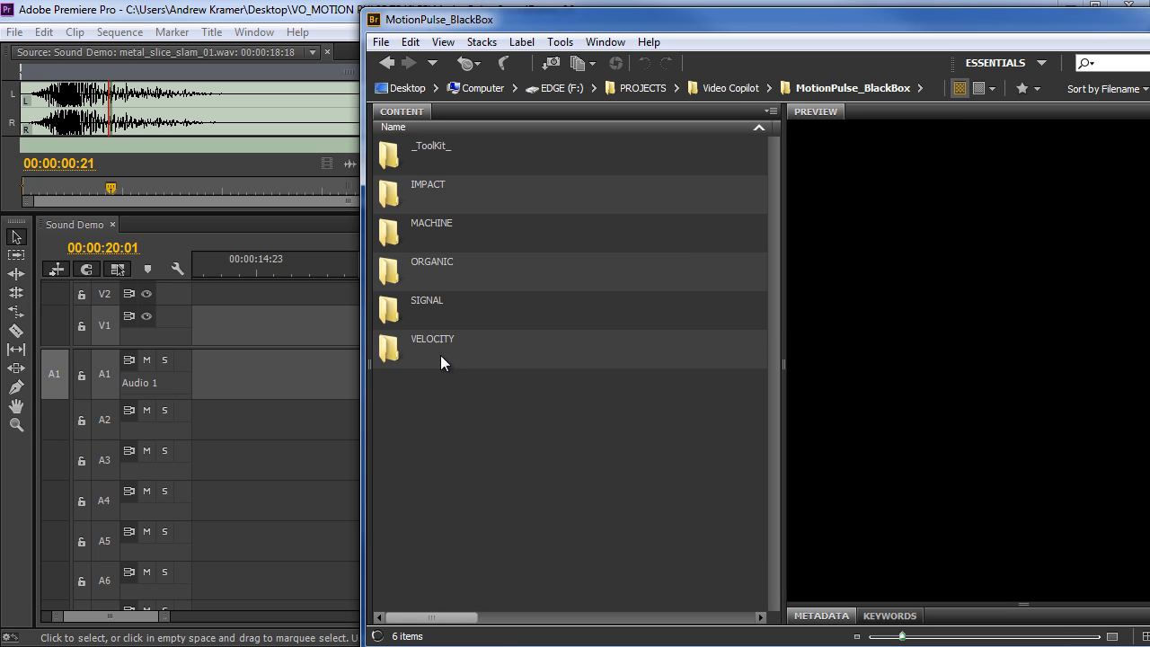
pyautogui.doubleClick(433, 304)
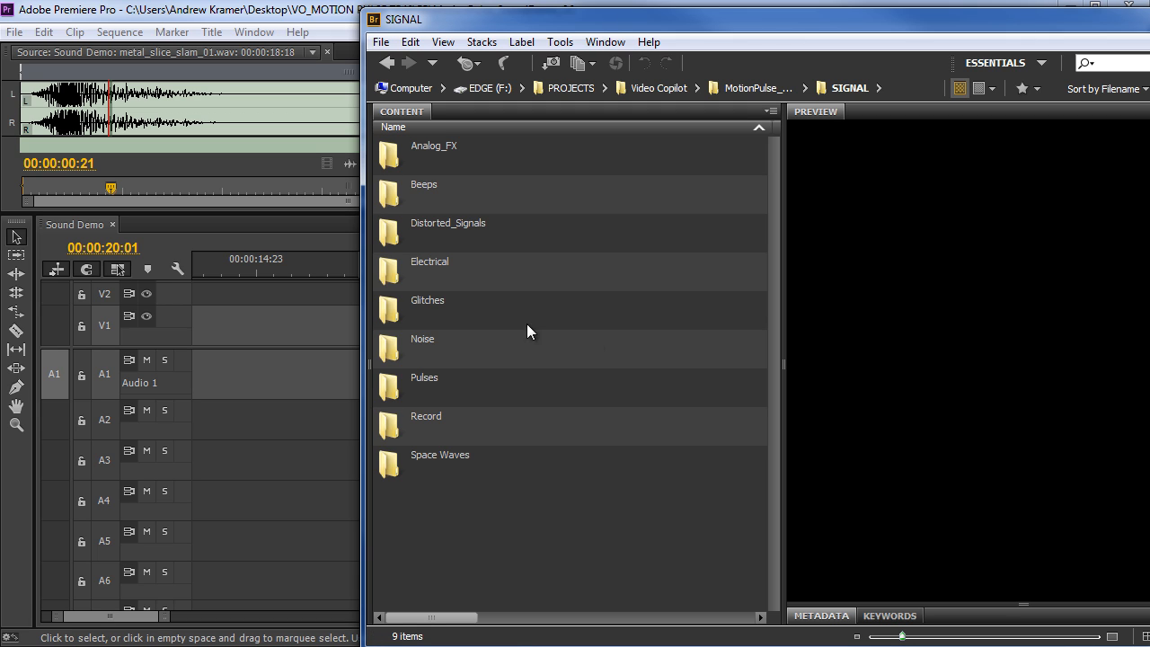
pyautogui.hotkey('ctrl', 'Up')
pyautogui.doubleClick(449, 346)
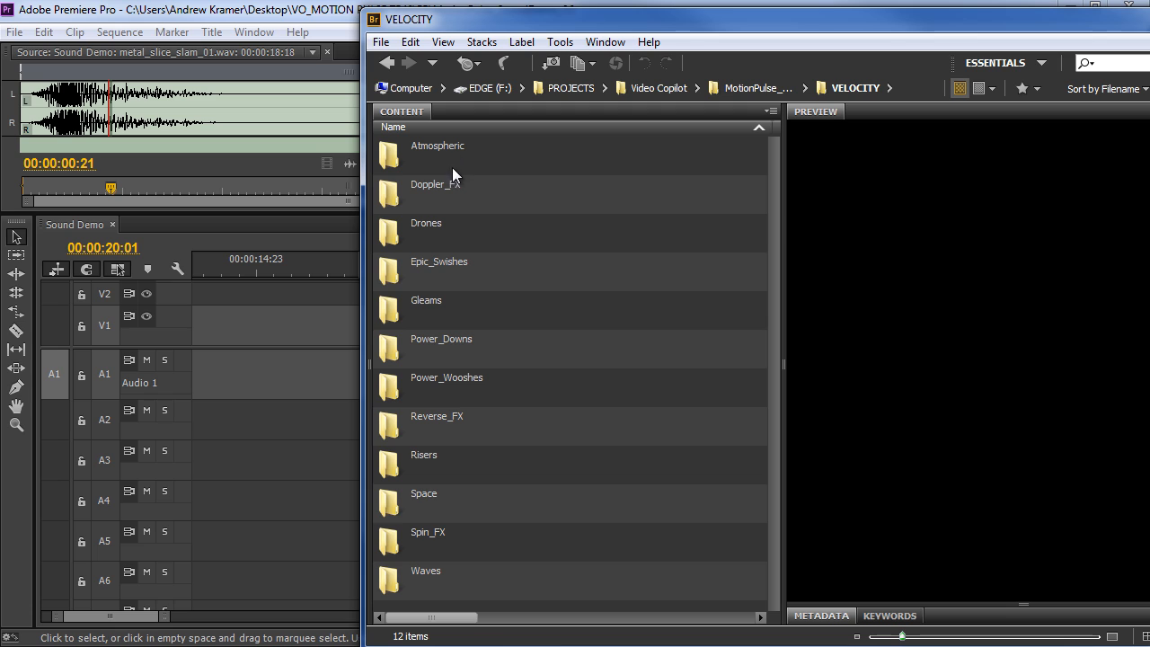
# Preview spin_beep_03, spin_beep_01 and spin_beep_06 from the Spin_FX folder, and return to the VELOCITY folder.
pyautogui.click(436, 518)
pyautogui.doubleClick(437, 533)
pyautogui.click(468, 231)
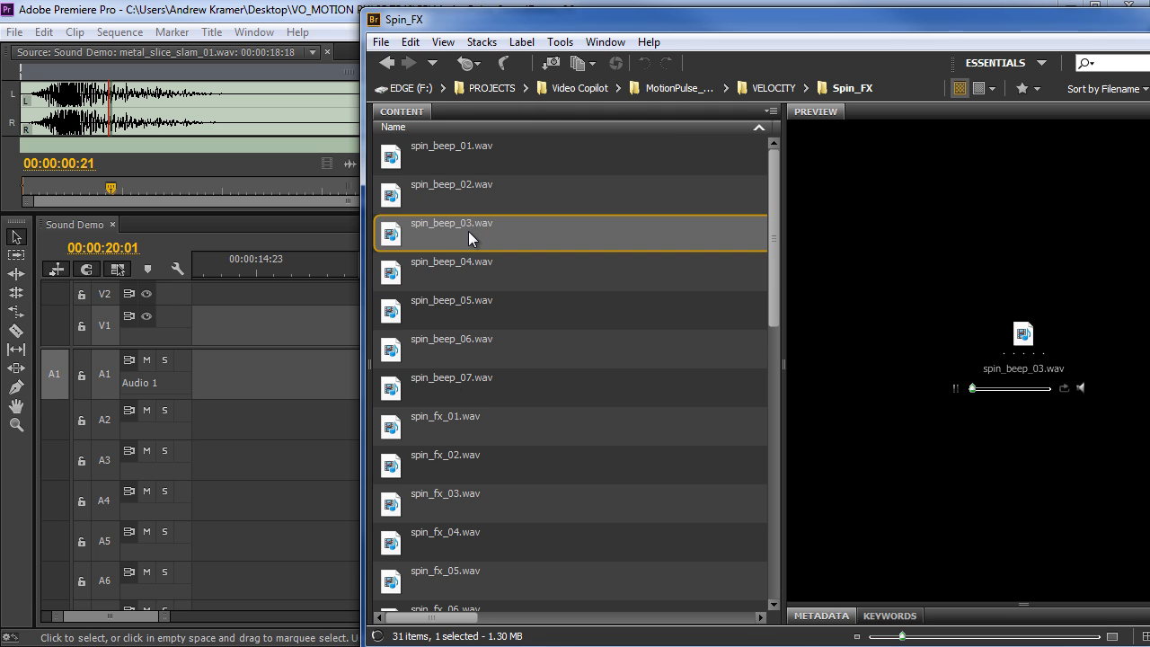
pyautogui.click(475, 151)
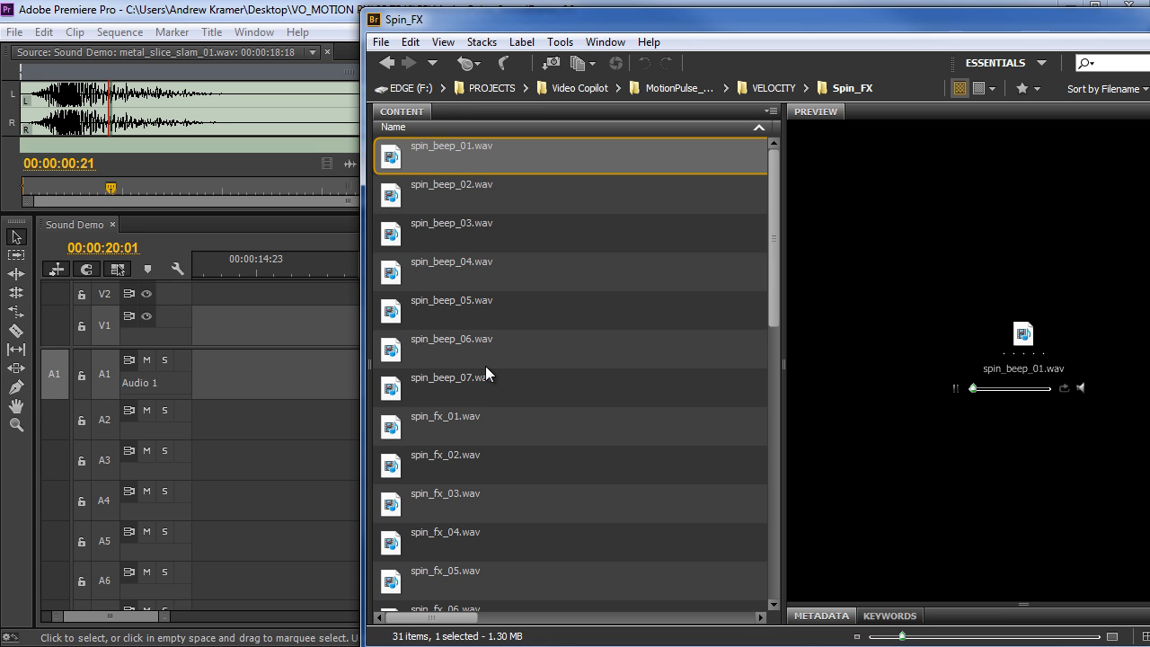
pyautogui.click(470, 361)
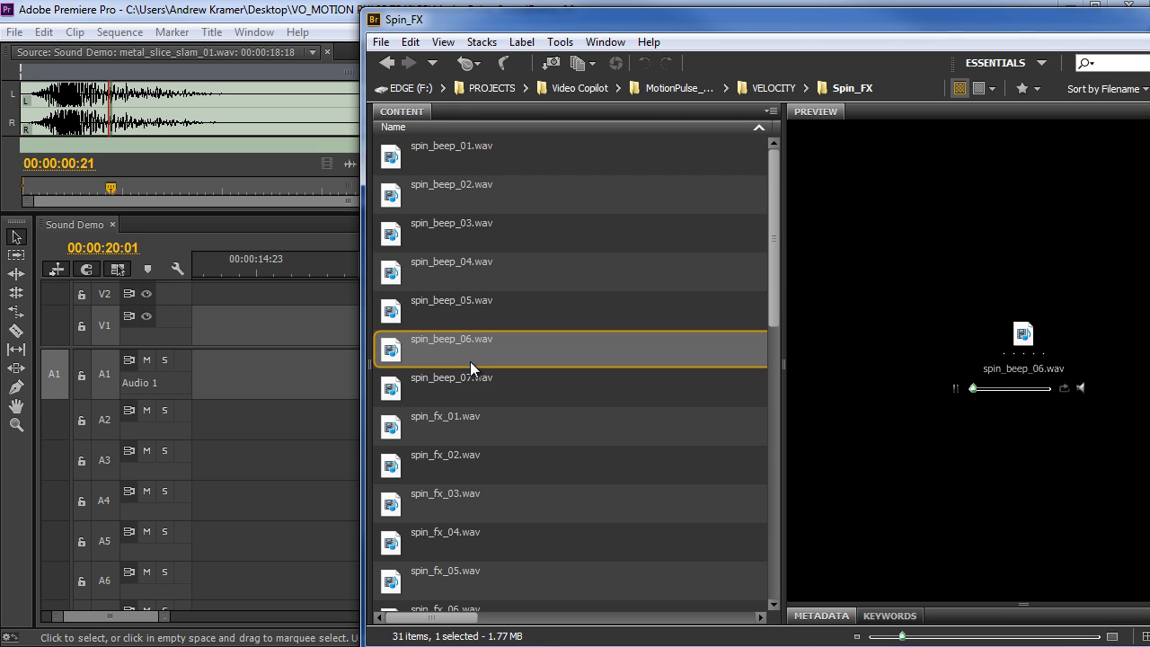
pyautogui.click(771, 89)
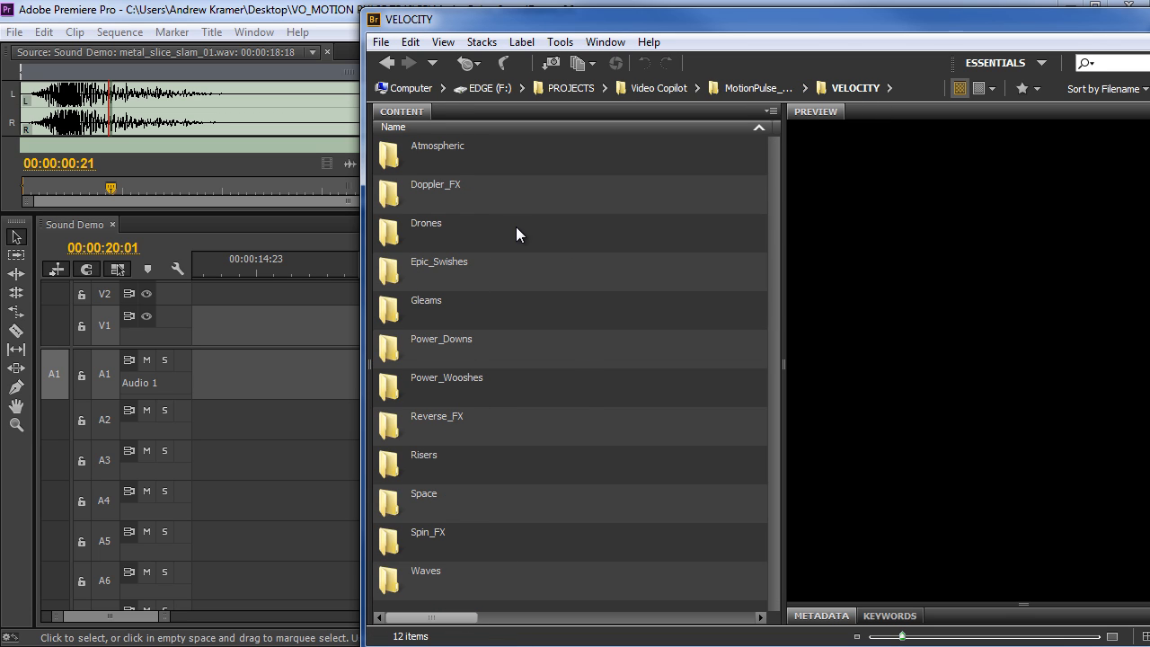
# Preview atmosphere_eerie_02, 06 and 12 from the Atmospheric folder, and return to the MotionPulse_BlackBox root folder.
pyautogui.doubleClick(440, 153)
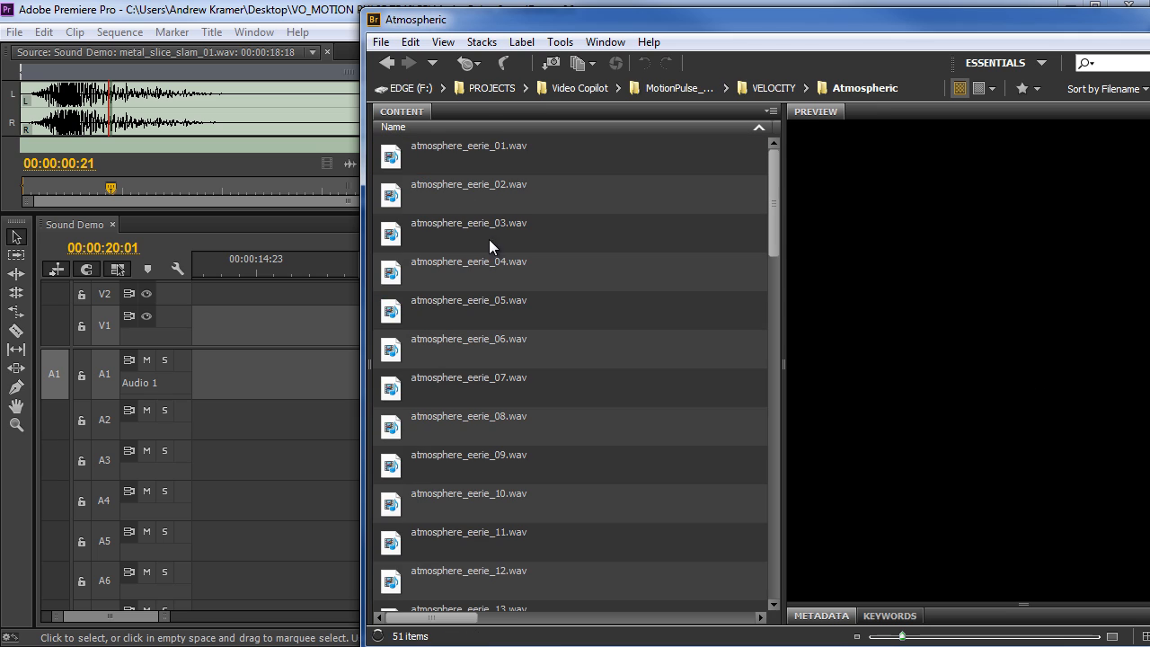
pyautogui.click(496, 192)
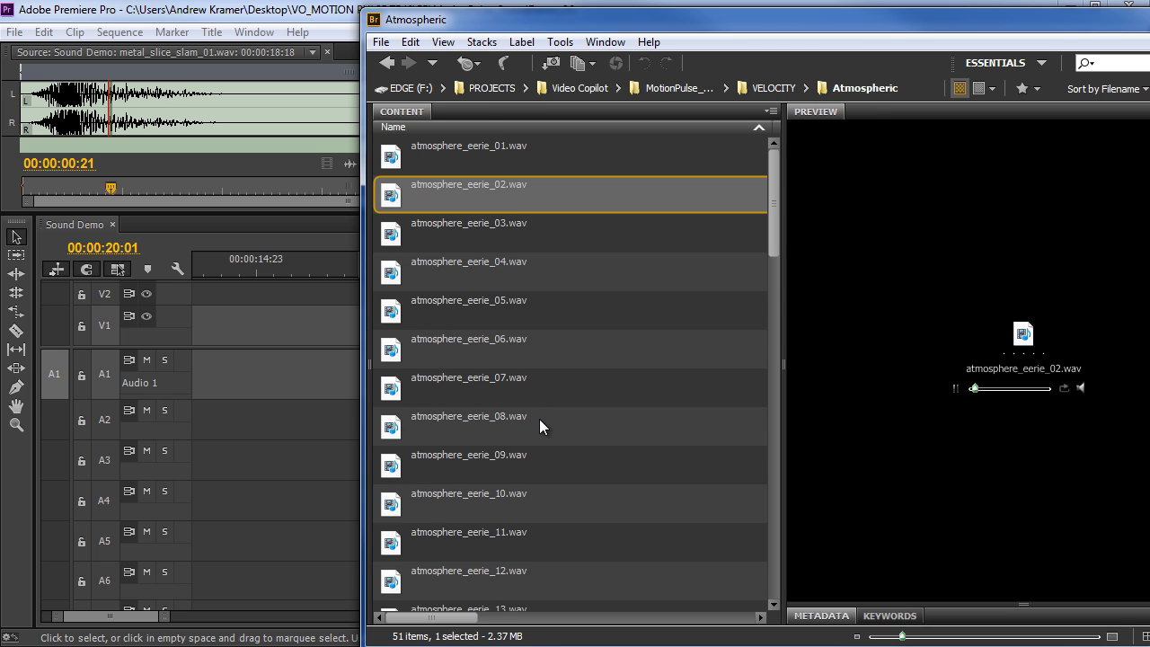
pyautogui.click(493, 361)
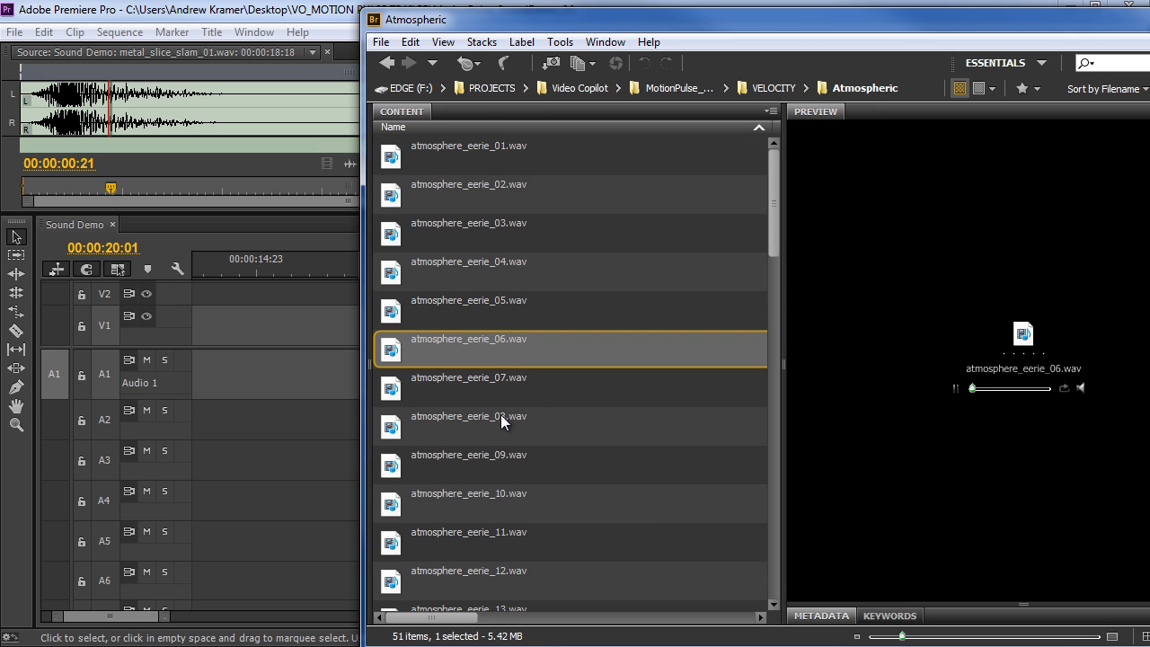
pyautogui.click(527, 578)
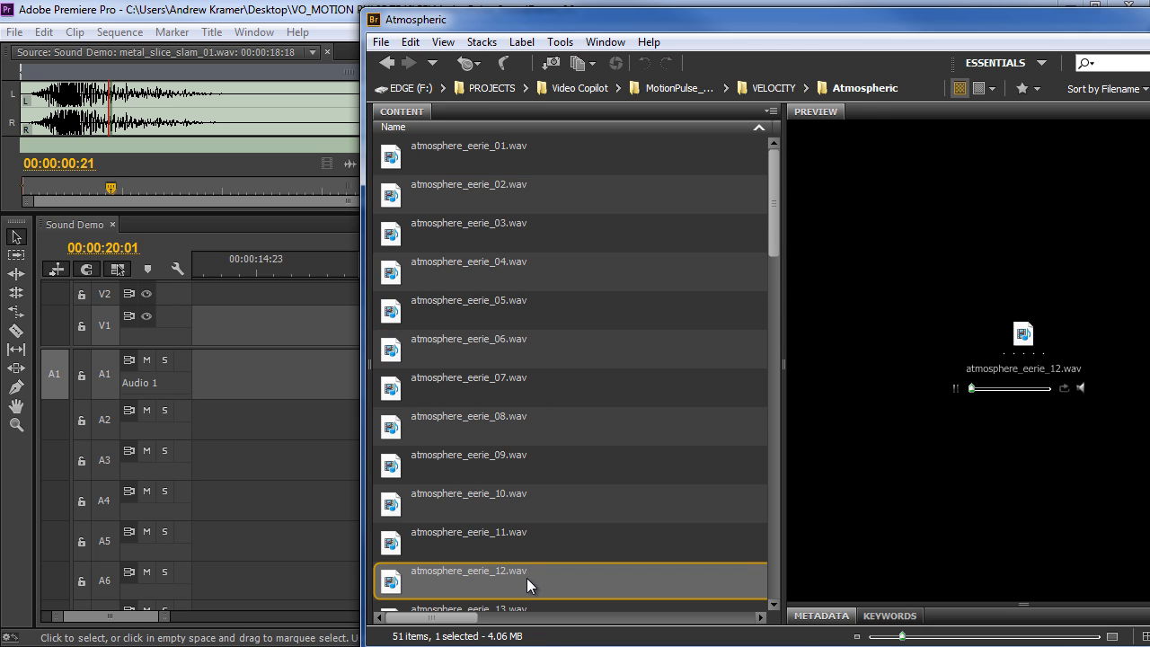
pyautogui.click(775, 89)
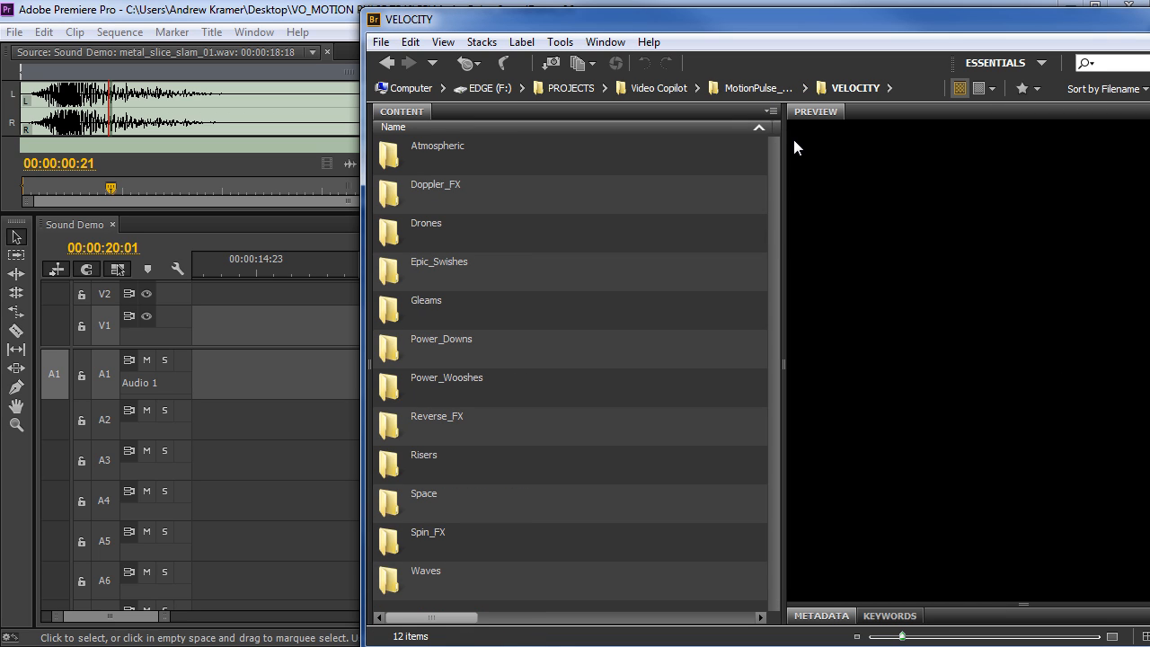
pyautogui.hotkey('ctrl', 'Up')
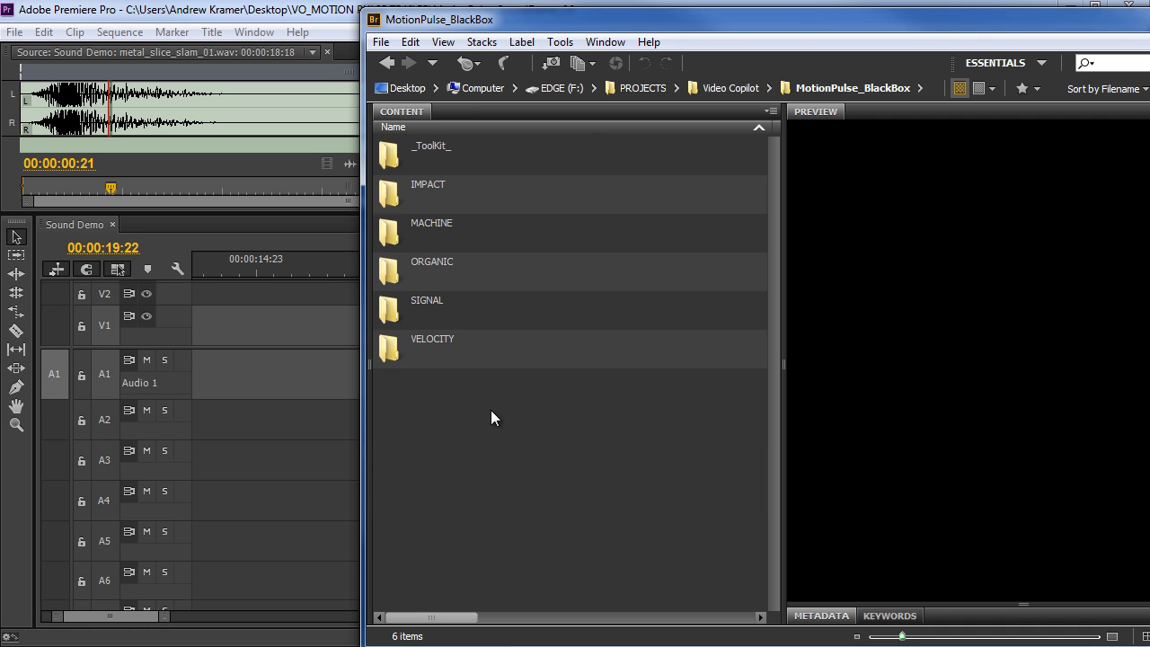
# Switch to Premiere Pro and play the Ultimate v5.mov title together with the sword_mech_05 and metal_slice_slam_01 sounds.
pyautogui.click(207, 16)
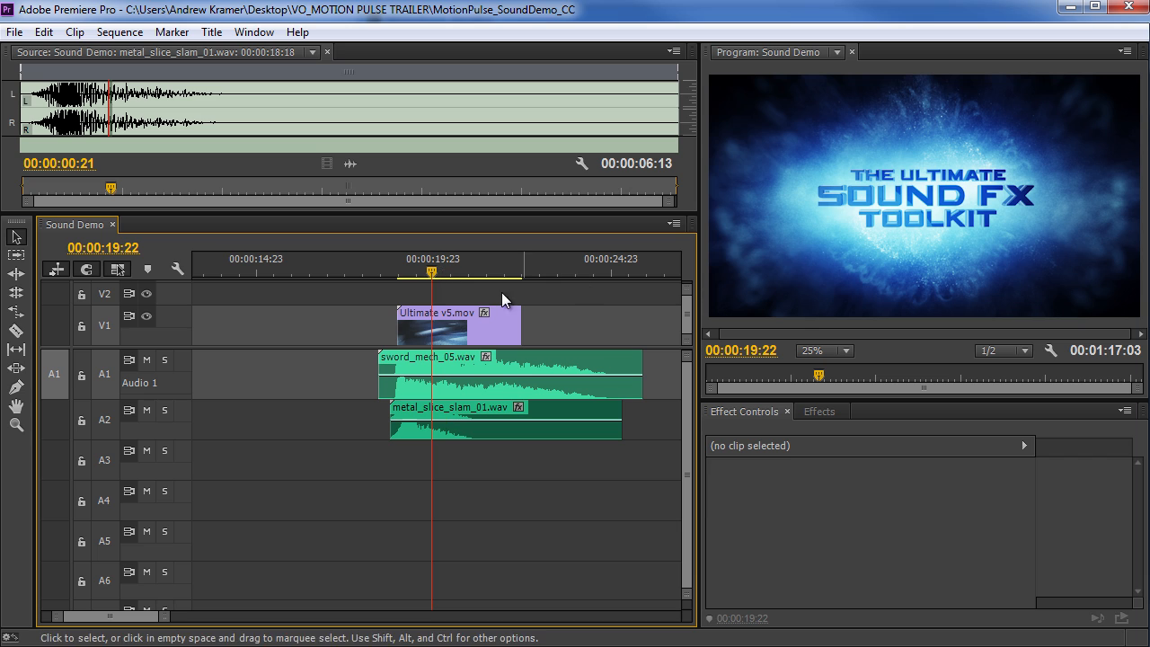
pyautogui.click(377, 266)
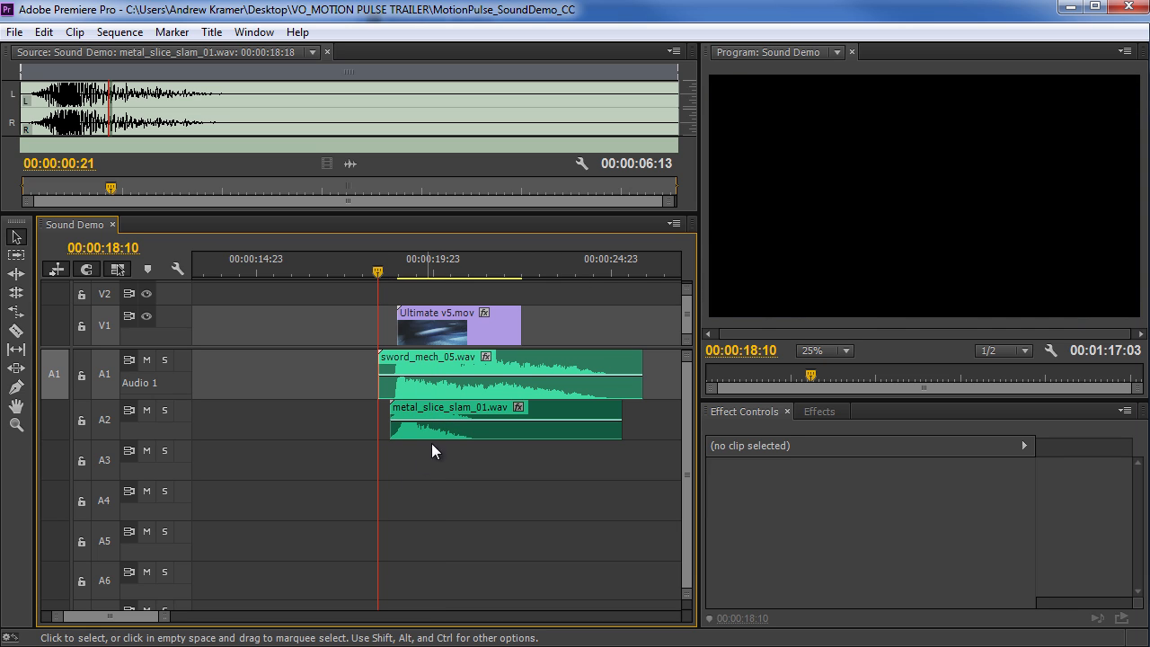
pyautogui.click(420, 384)
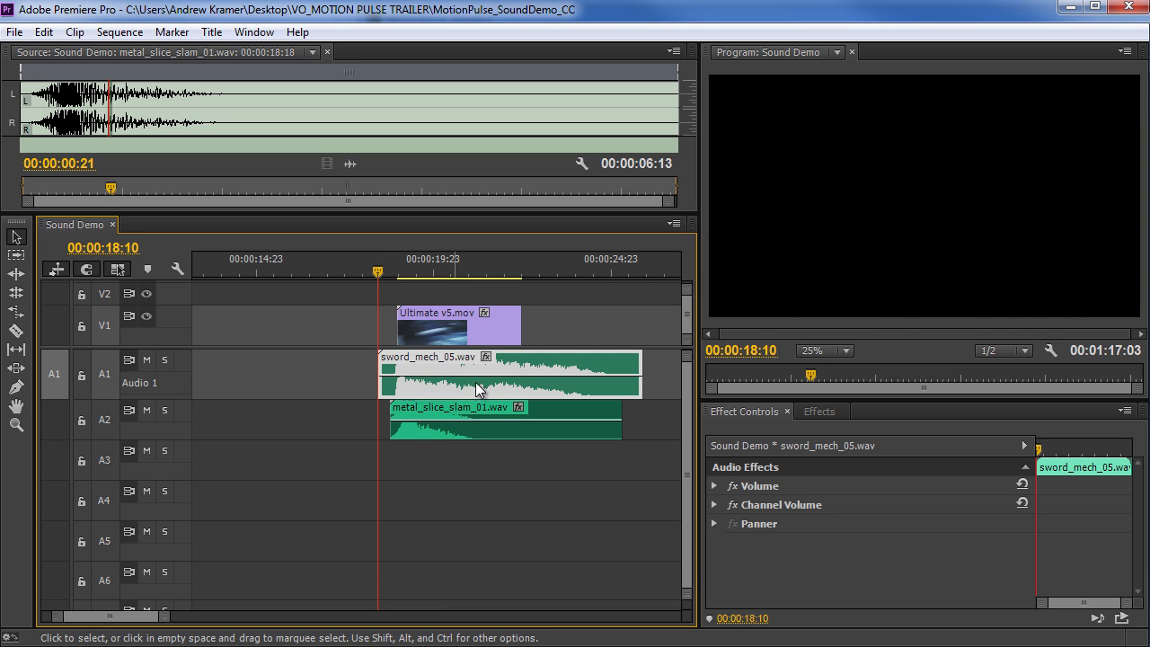
pyautogui.click(434, 430)
pyautogui.press('Left')
pyautogui.press('space')
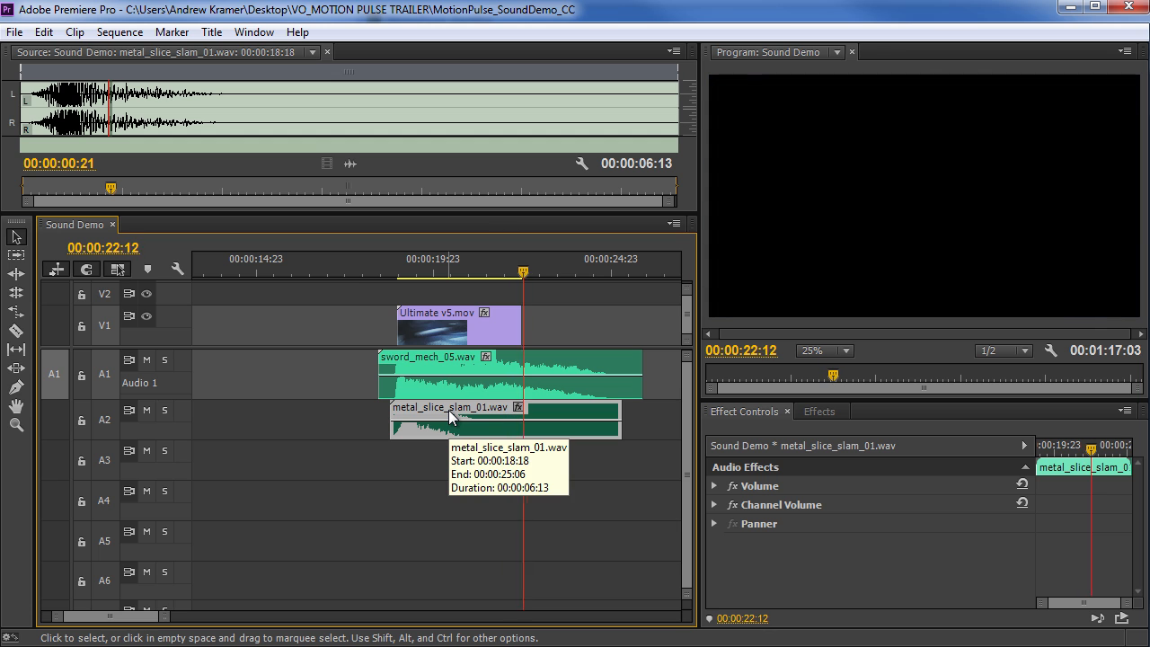
pyautogui.press('space')
pyautogui.click(397, 260)
pyautogui.press('space')
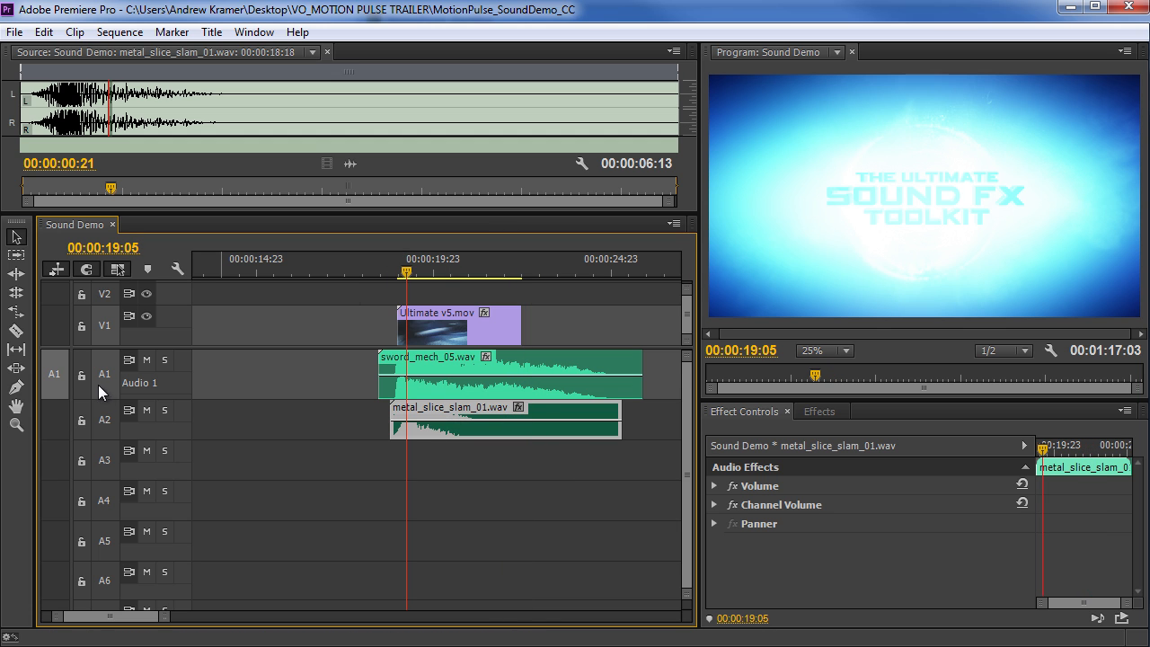
# Solo audio track A1 to hear sword_mech_05 alone from just before the title, and unsolo the track.
pyautogui.click(164, 359)
pyautogui.click(391, 261)
pyautogui.press('space')
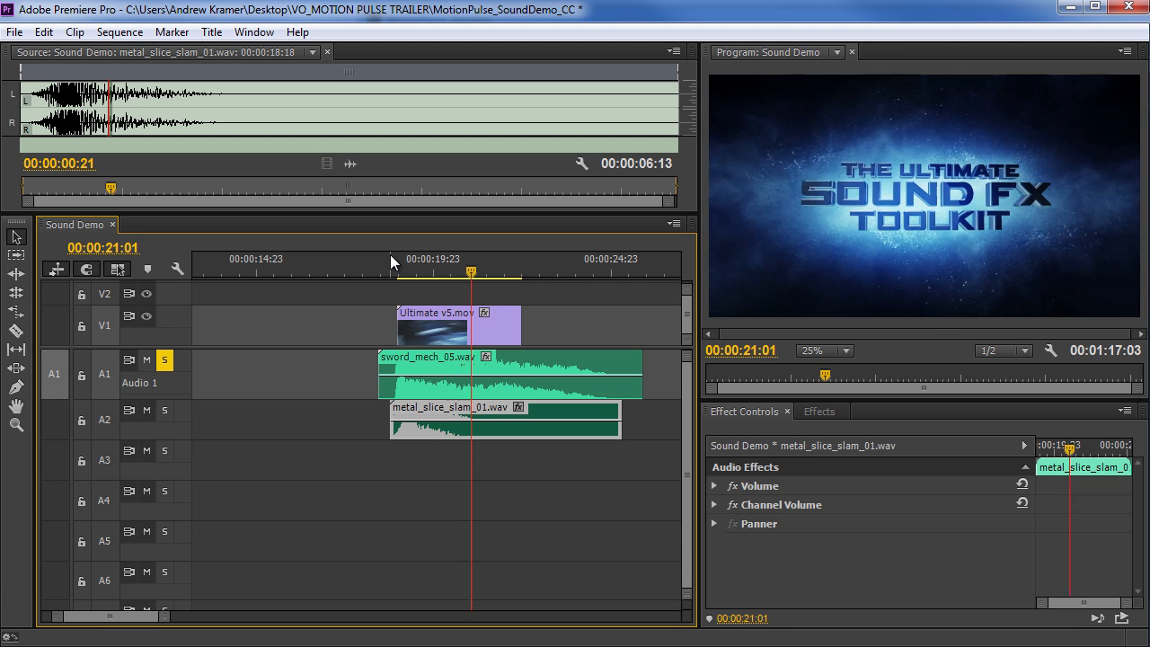
pyautogui.click(165, 361)
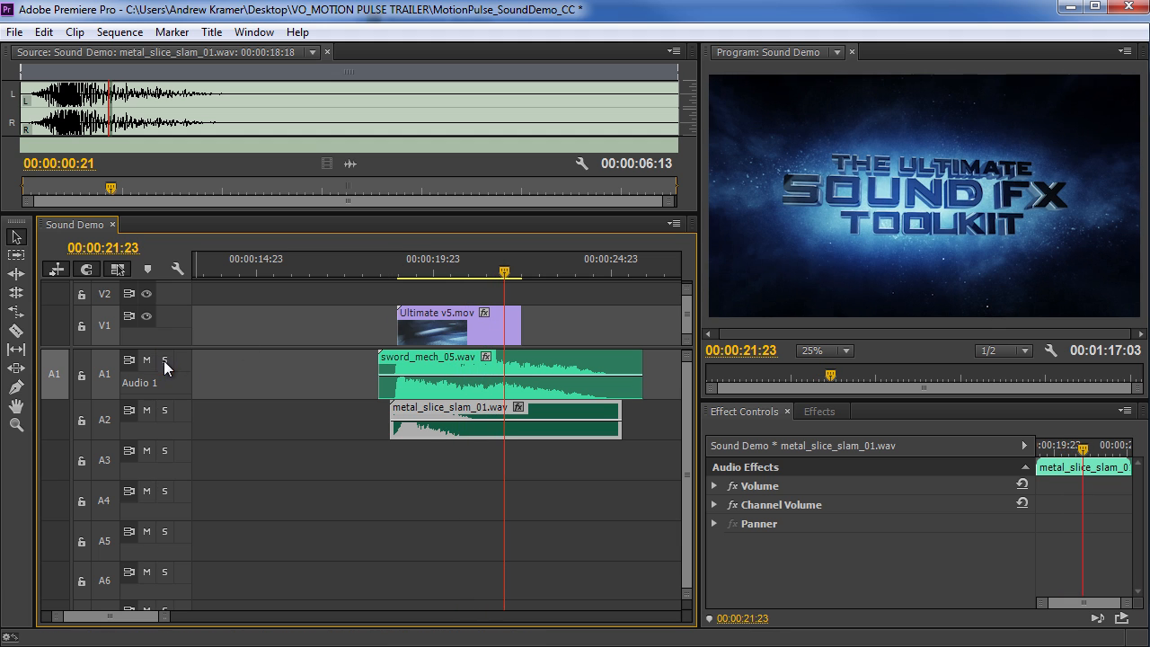
# Solo audio track A2, play metal_slice_slam_01 alone from just before the title, and stop playback.
pyautogui.click(166, 411)
pyautogui.click(386, 264)
pyautogui.press('space')
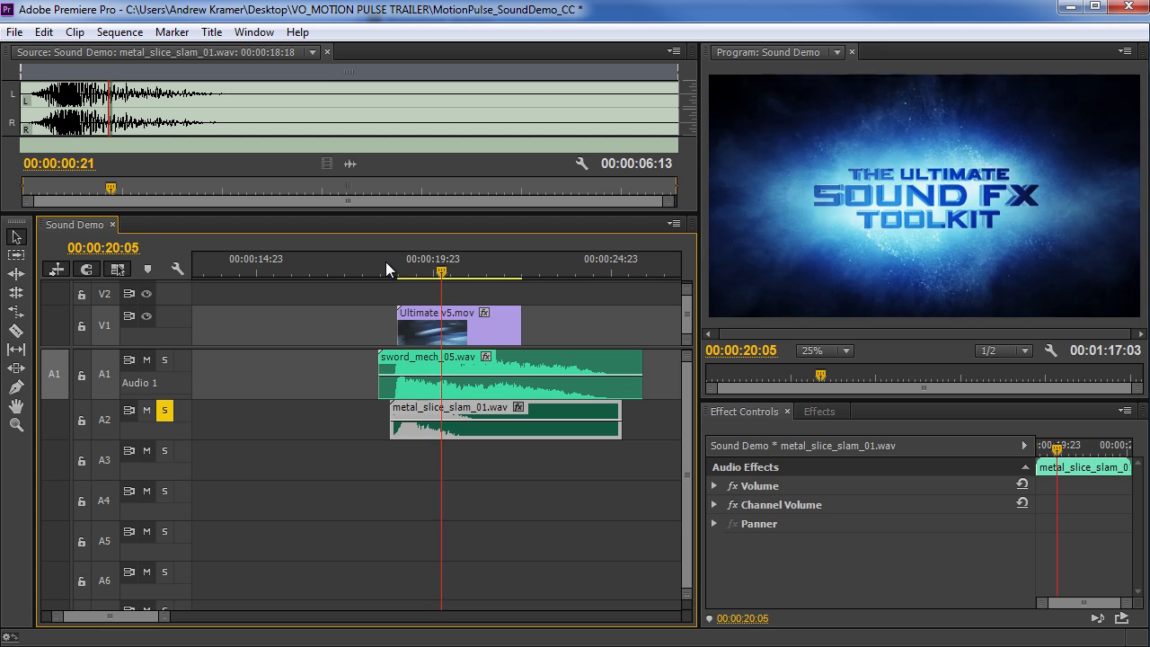
pyautogui.press('space')
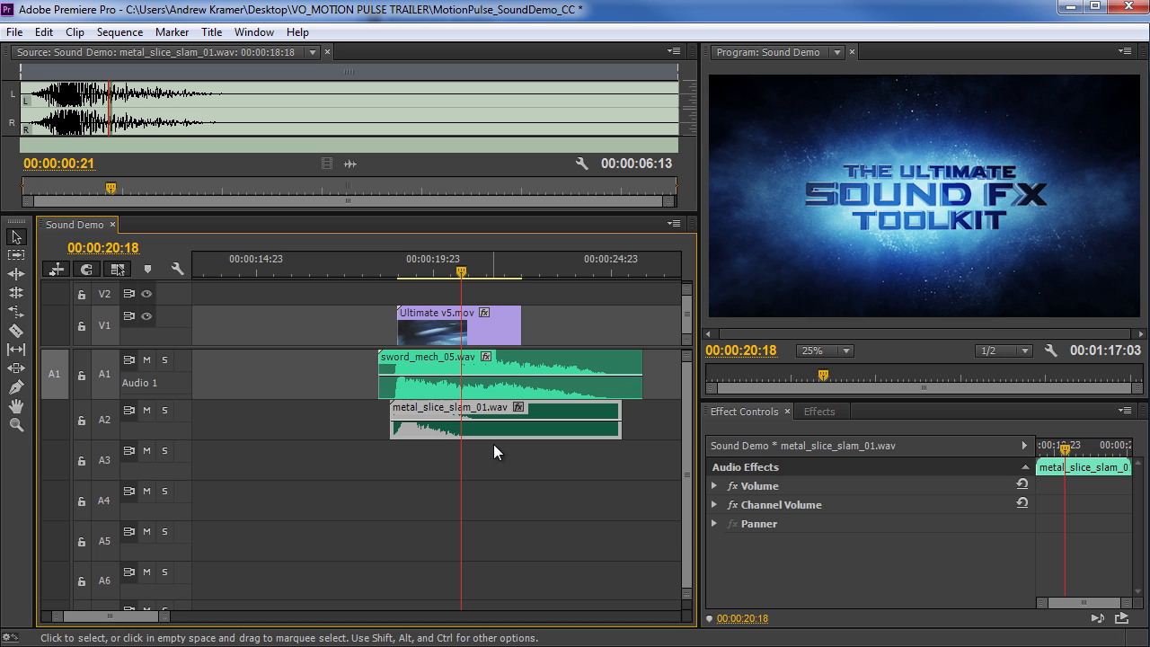
# Switch to Bridge and preview debris_slow_motion_01 through debris_slow_motion_05 from the Debris folder of the IMPACT category.
pyautogui.hotkey('alt', 'Tab')
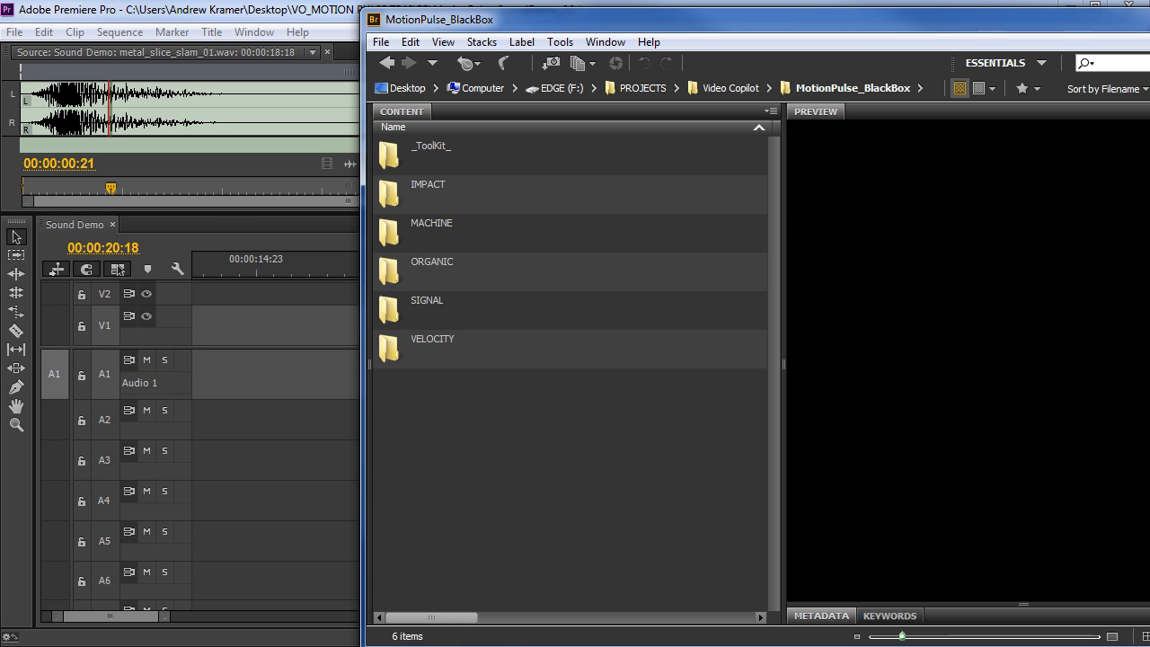
pyautogui.doubleClick(395, 192)
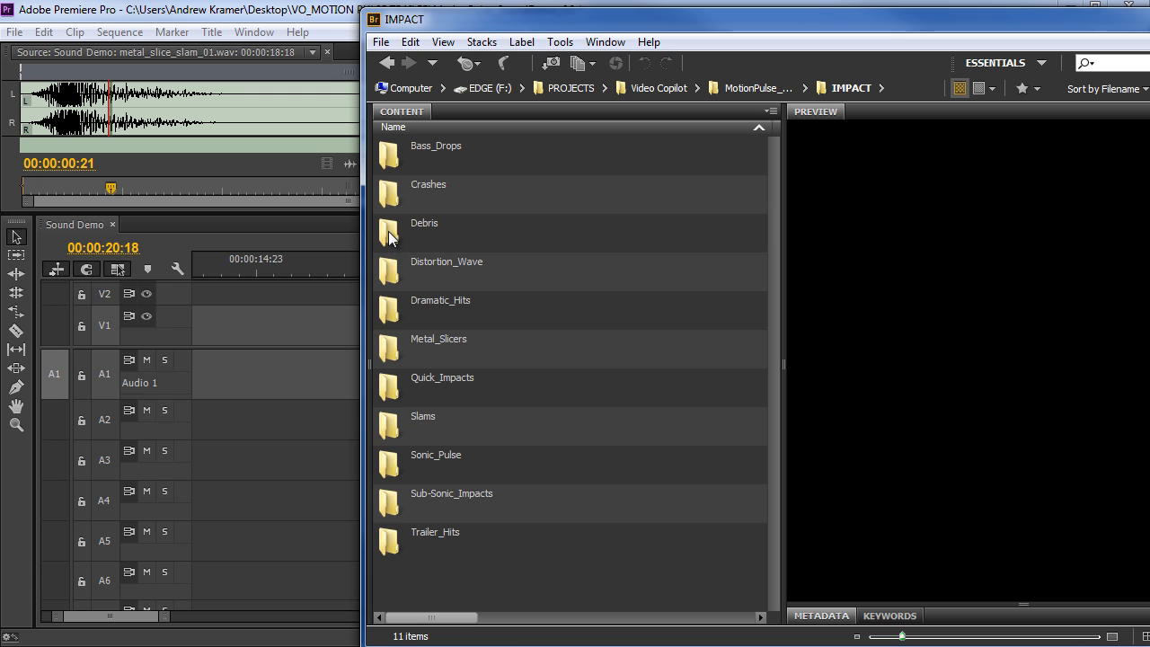
pyautogui.doubleClick(391, 234)
pyautogui.moveTo(775, 198); pyautogui.dragTo(780, 374)
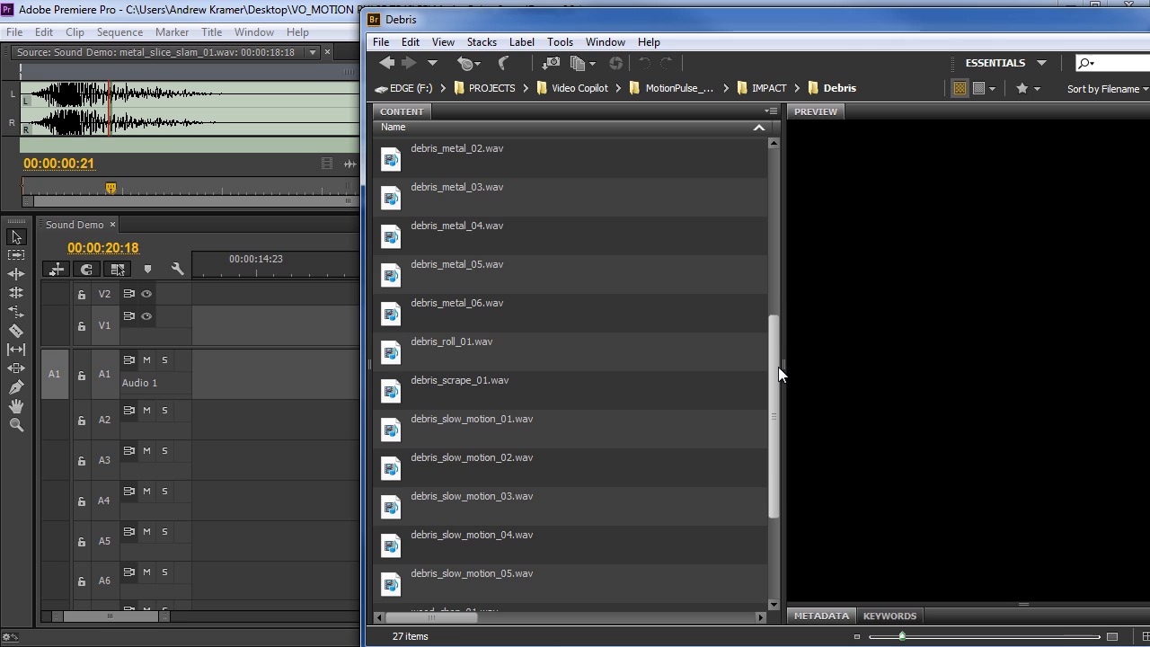
pyautogui.click(471, 424)
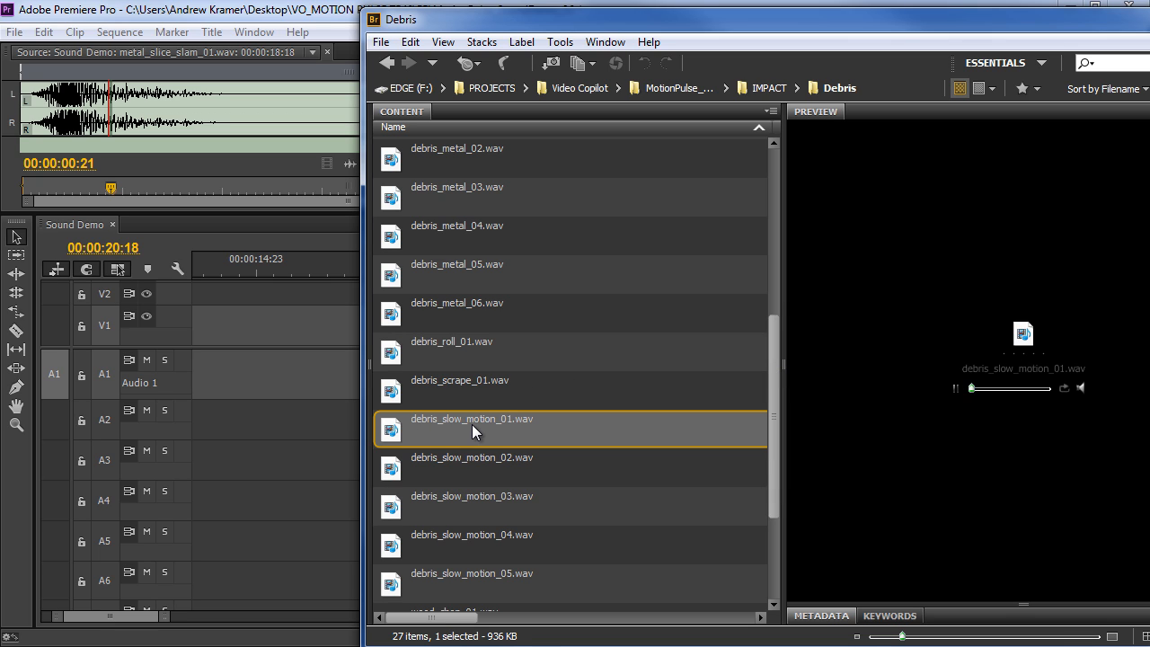
pyautogui.moveTo(778, 360); pyautogui.dragTo(774, 403)
pyautogui.click(497, 357)
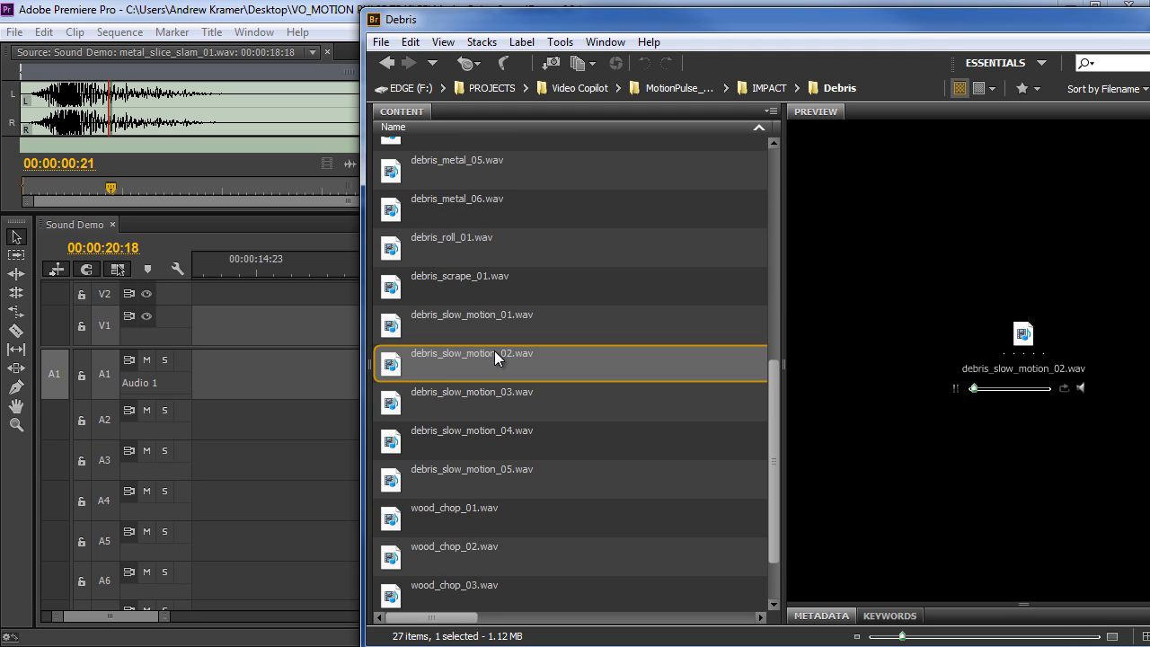
pyautogui.click(502, 409)
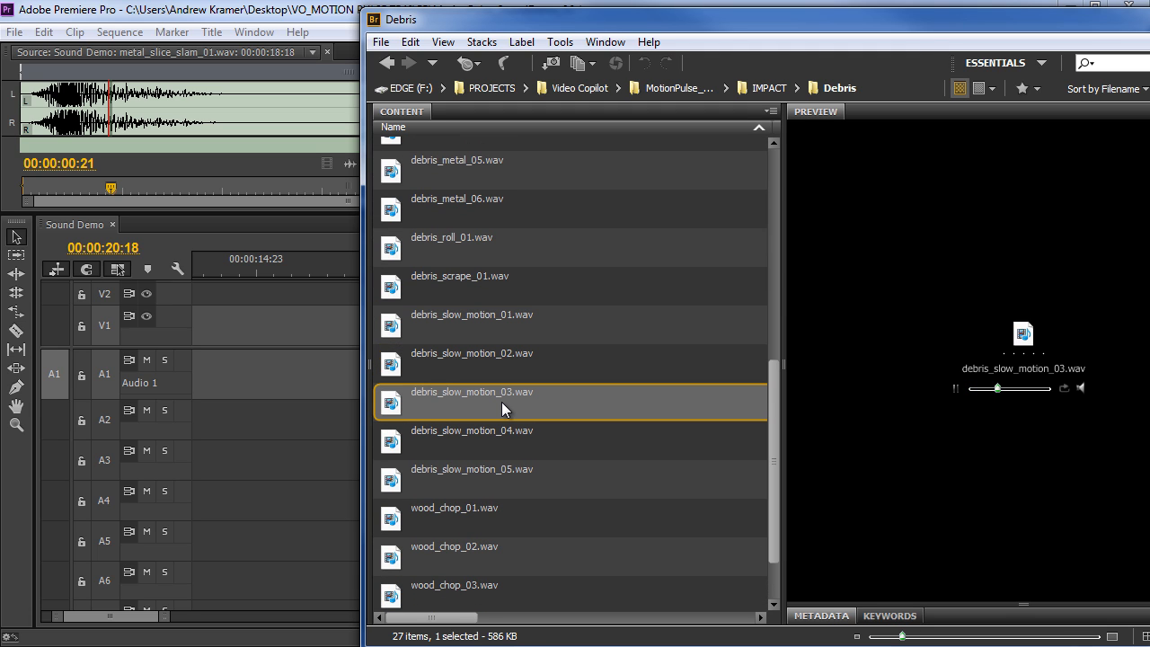
pyautogui.click(517, 446)
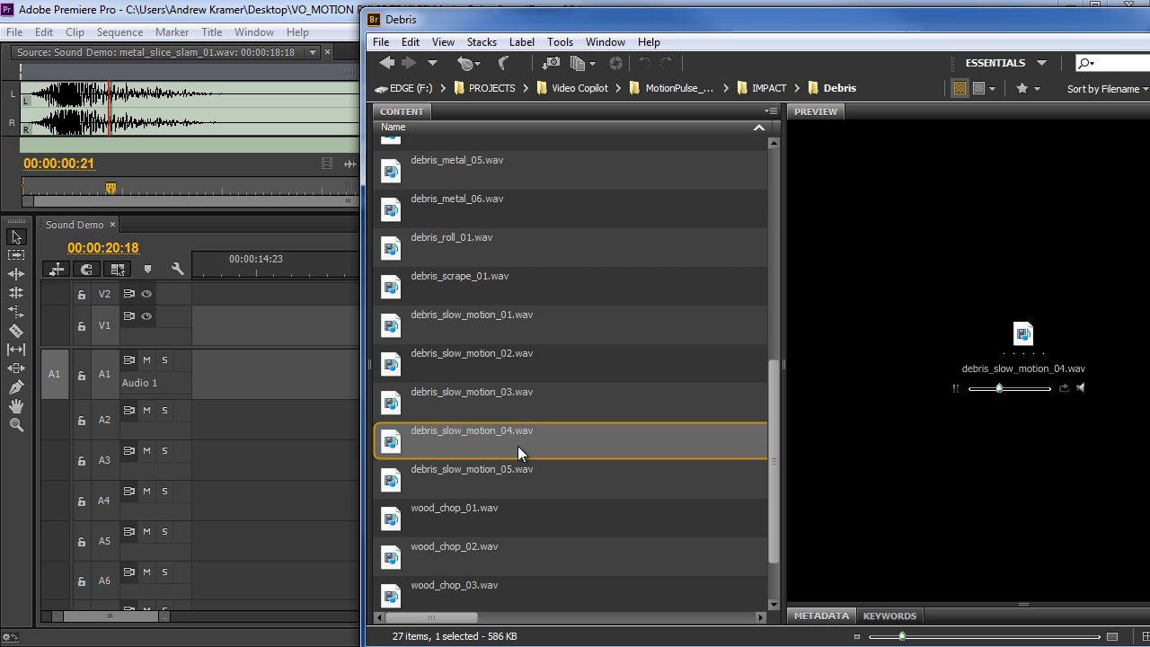
pyautogui.click(518, 479)
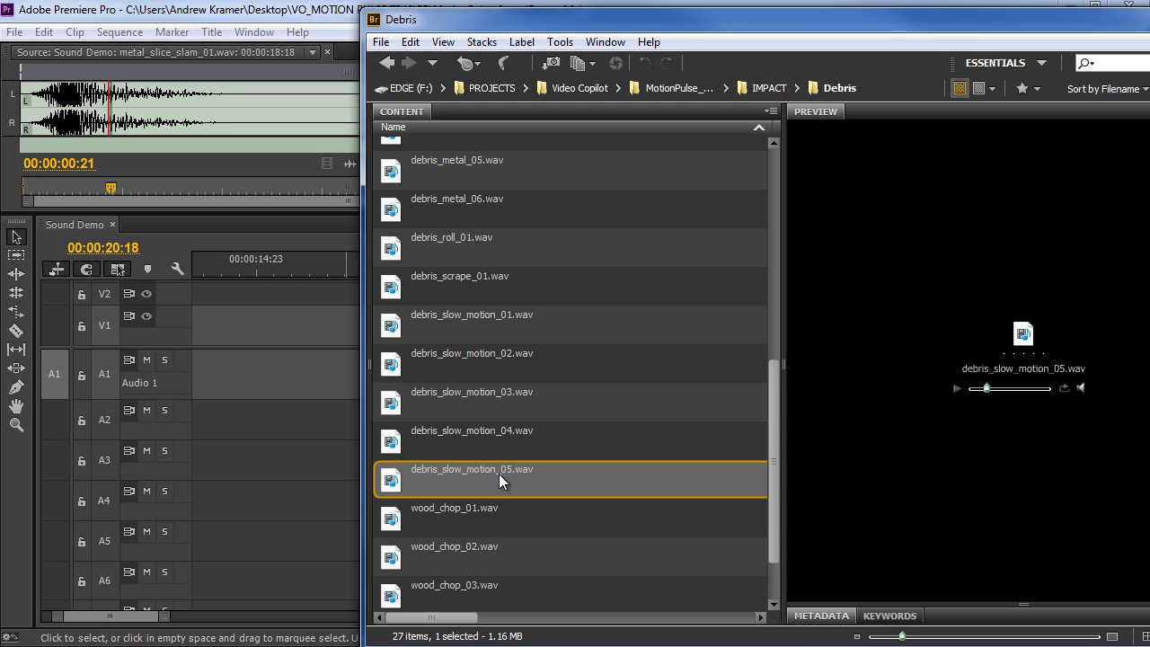
# Add debris_slow_motion_05.wav to audio track A3 in Premiere Pro, and align its start with 00:00:19:04.
pyautogui.moveTo(391, 485); pyautogui.dragTo(431, 468)
pyautogui.moveTo(387, 263); pyautogui.dragTo(405, 264)
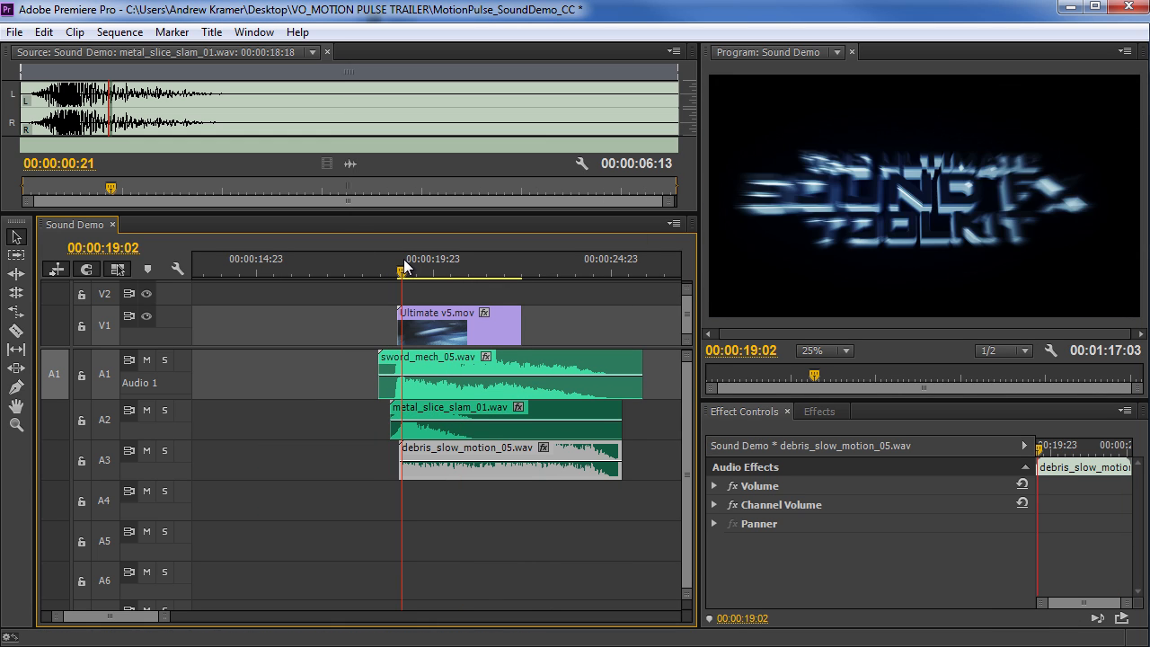
pyautogui.moveTo(414, 482); pyautogui.dragTo(421, 481)
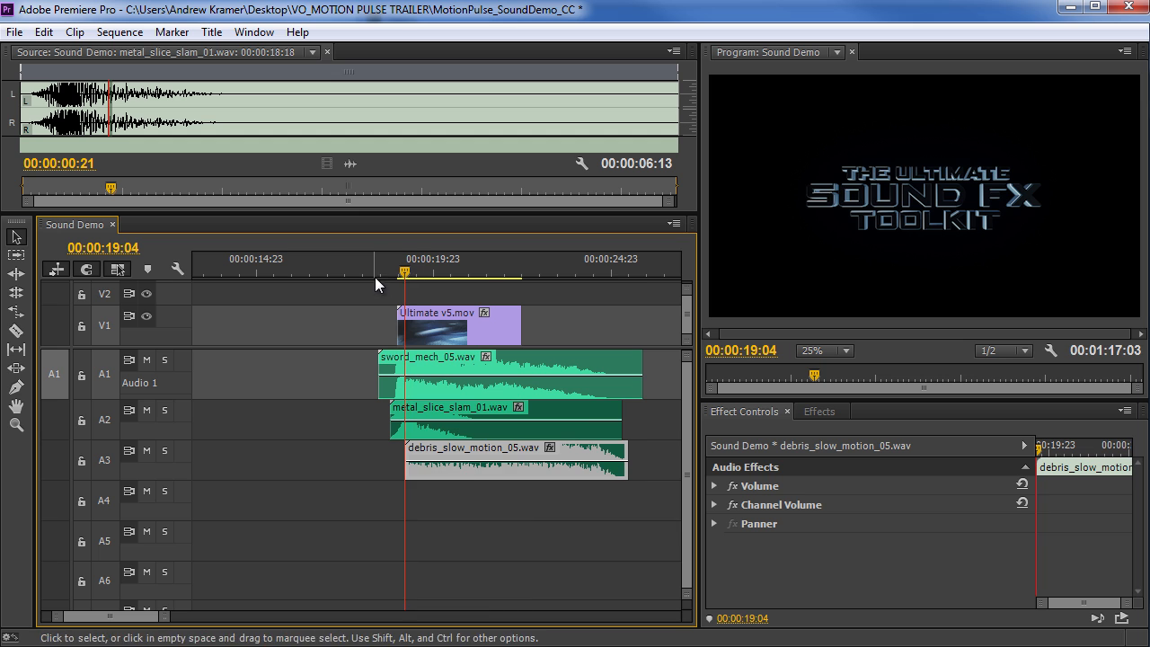
# Play the layered sounds from just before the title, stop playback, and move the playhead to 00:00:19:22.
pyautogui.click(385, 260)
pyautogui.press('space')
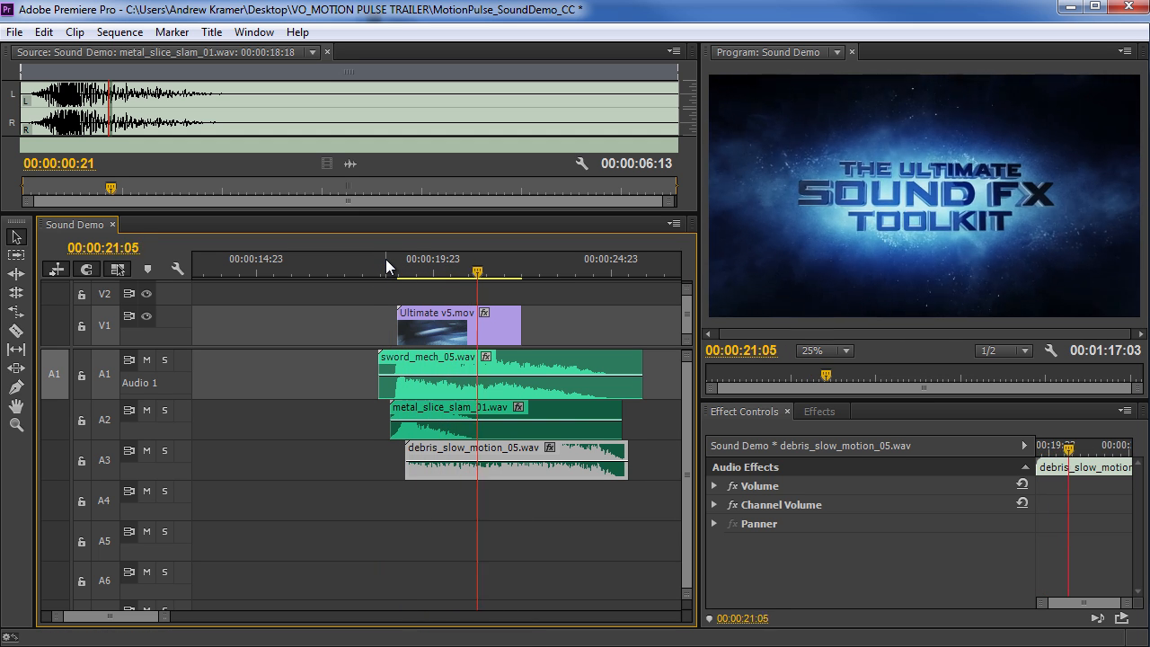
pyautogui.press('space')
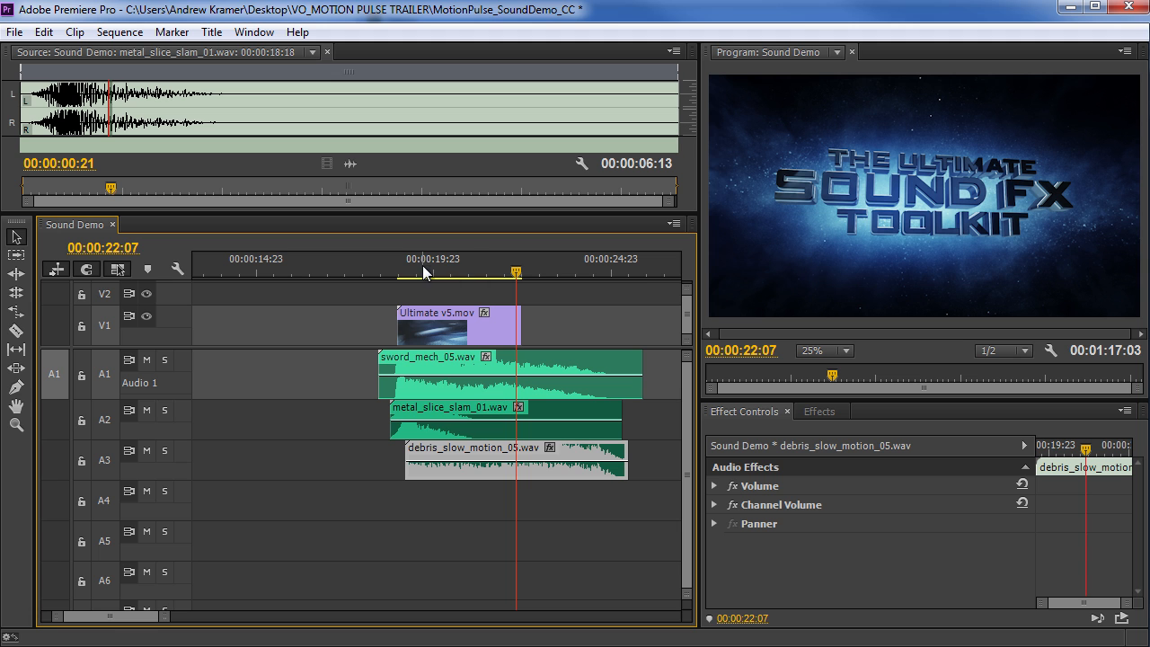
pyautogui.click(432, 265)
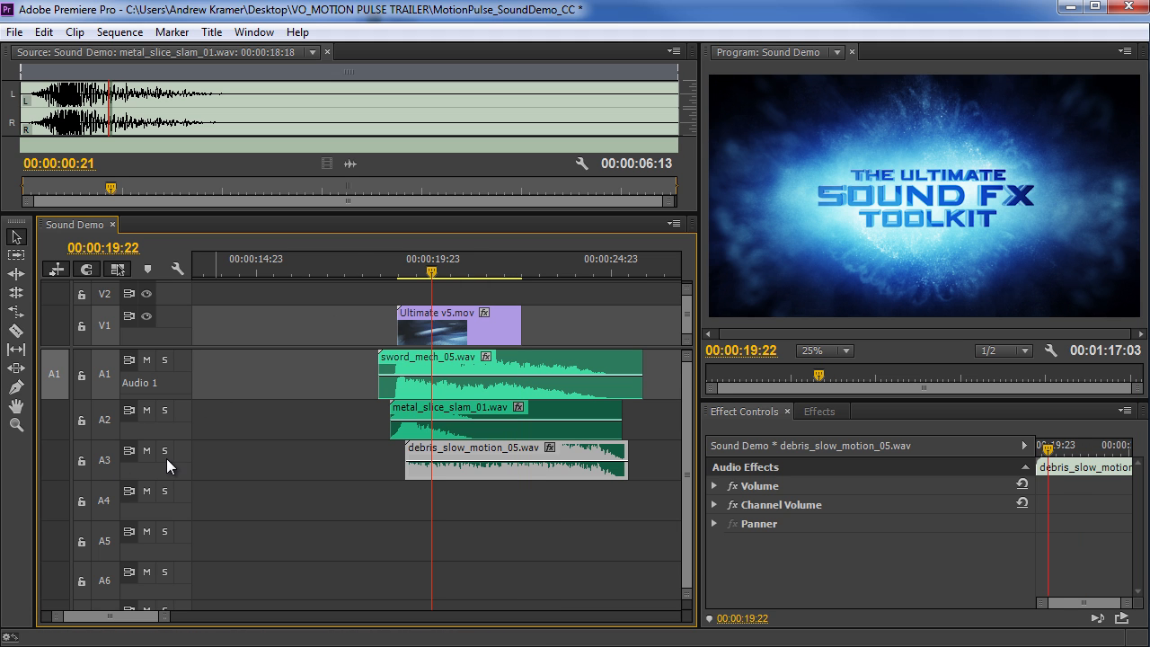
# Solo audio track A3, play debris_slow_motion_05 alone from just before the title, and turn the solo off again.
pyautogui.click(164, 450)
pyautogui.click(394, 264)
pyautogui.press('space')
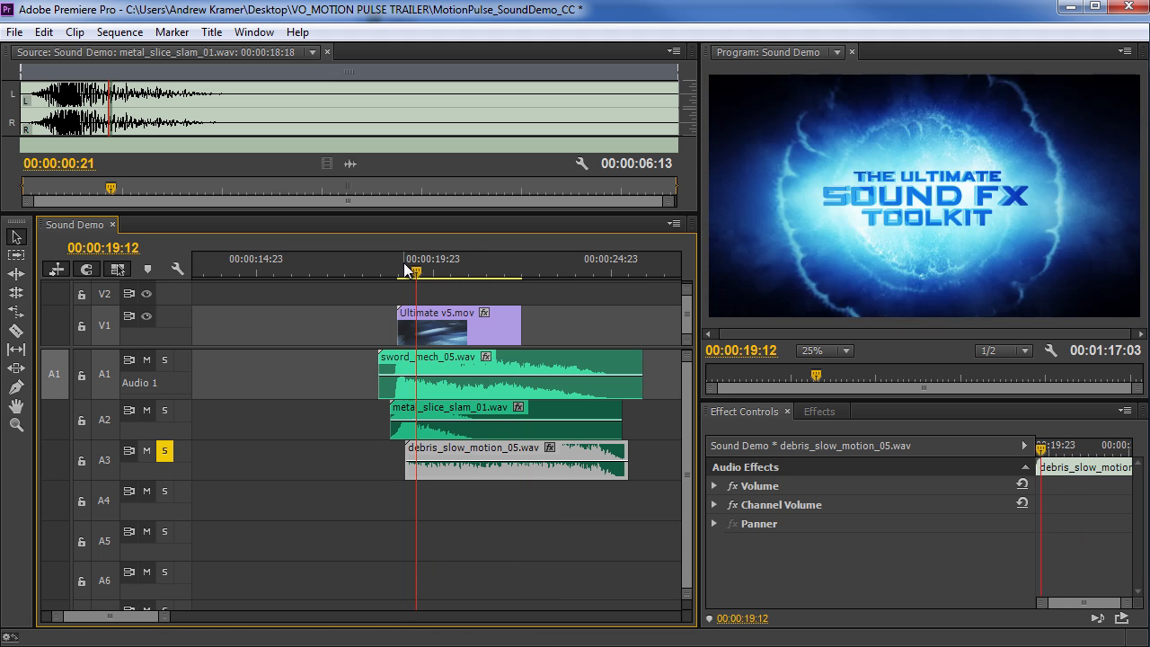
pyautogui.click(166, 451)
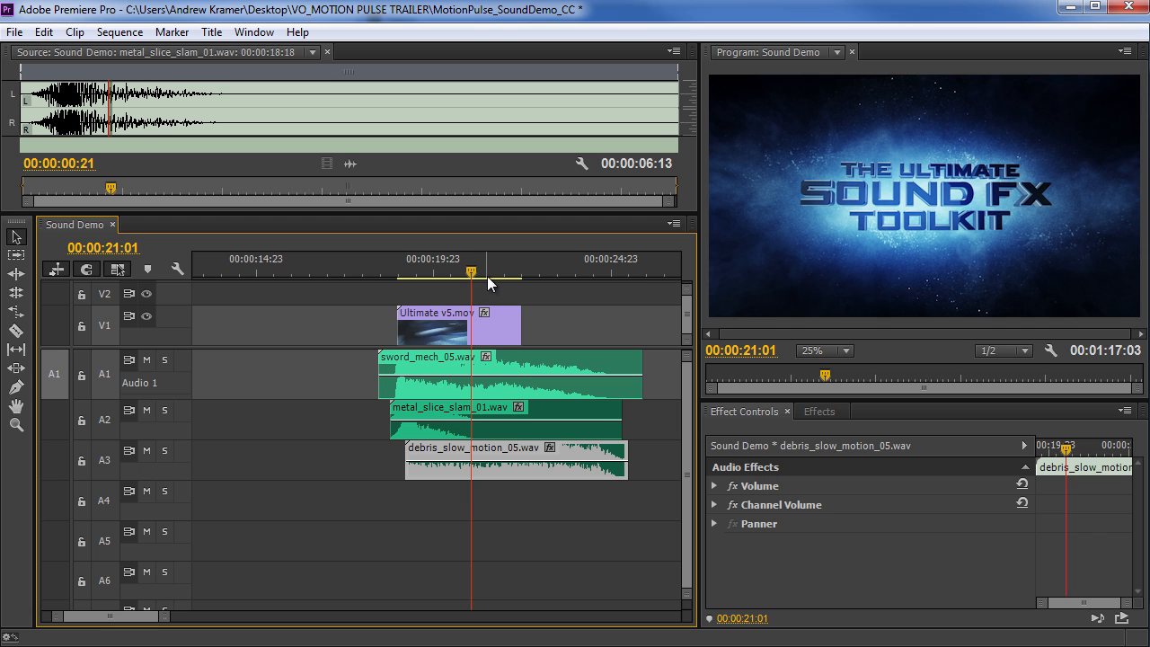
# Go to the Machine_Close.mov clip on V1, scrub through its opening frames, and leave the playhead at 00:00:06:20.
pyautogui.press('Left')
pyautogui.press('Left')
pyautogui.press('Left')
pyautogui.press('-')
pyautogui.press('-')
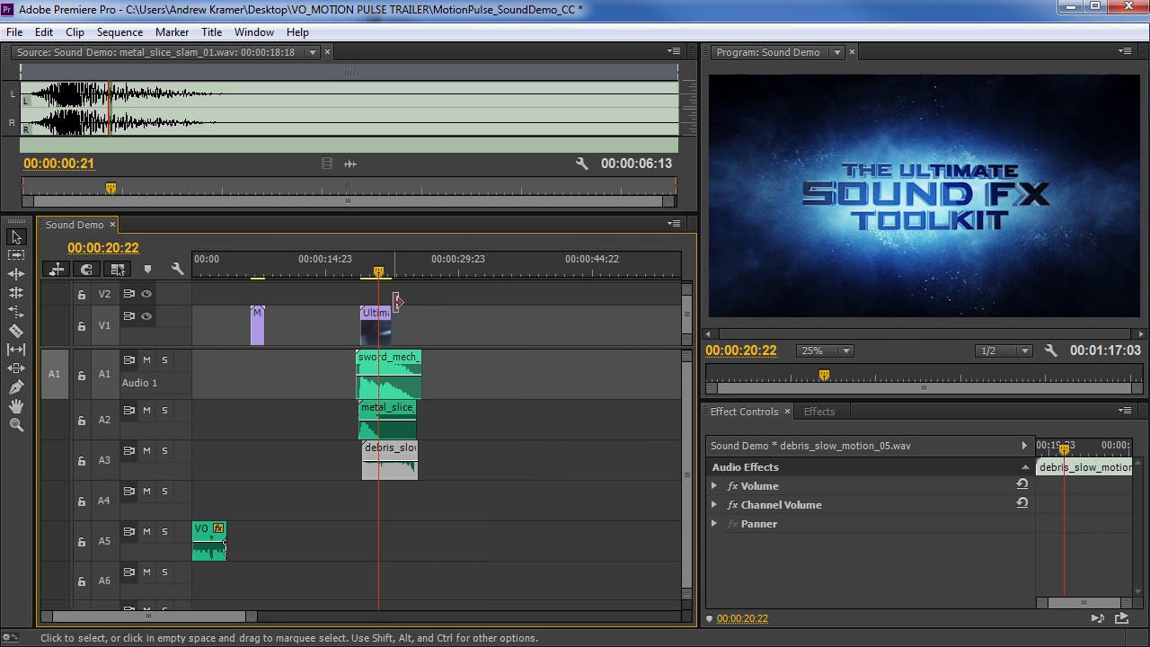
pyautogui.click(252, 265)
pyautogui.press('=')
pyautogui.press('=')
pyautogui.press('=')
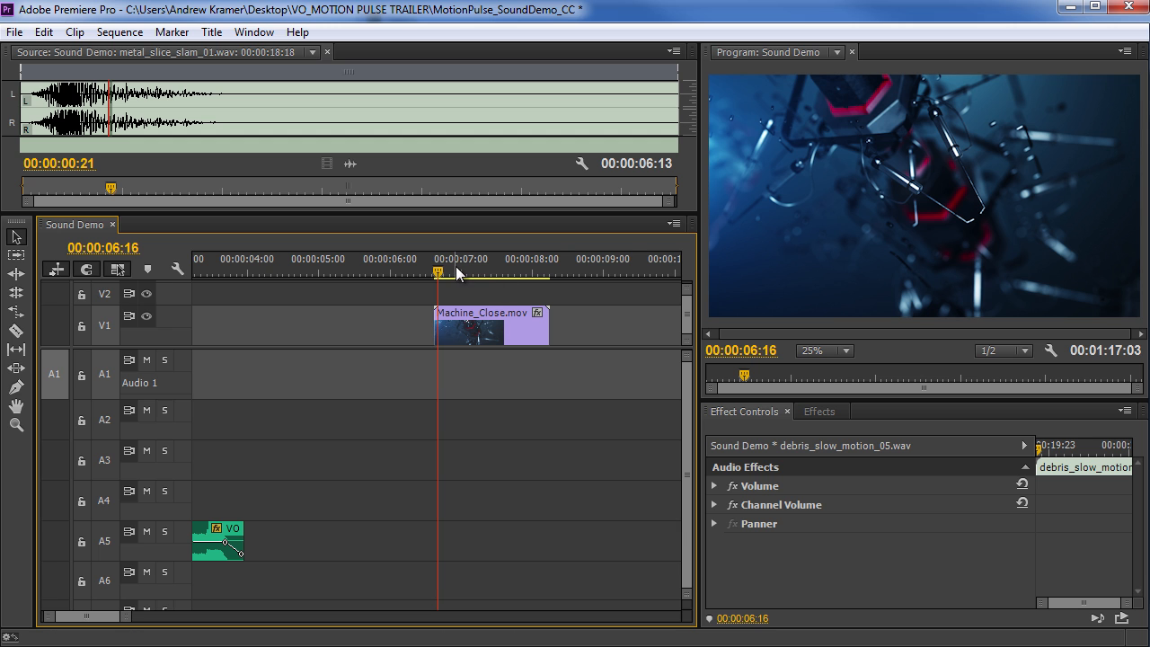
pyautogui.moveTo(442, 269)
pyautogui.mouseDown()
pyautogui.moveTo(524, 271)
pyautogui.moveTo(438, 290)
pyautogui.mouseUp()
pyautogui.moveTo(443, 266)
pyautogui.mouseDown()
pyautogui.moveTo(509, 267)
pyautogui.moveTo(449, 274)
pyautogui.mouseUp()
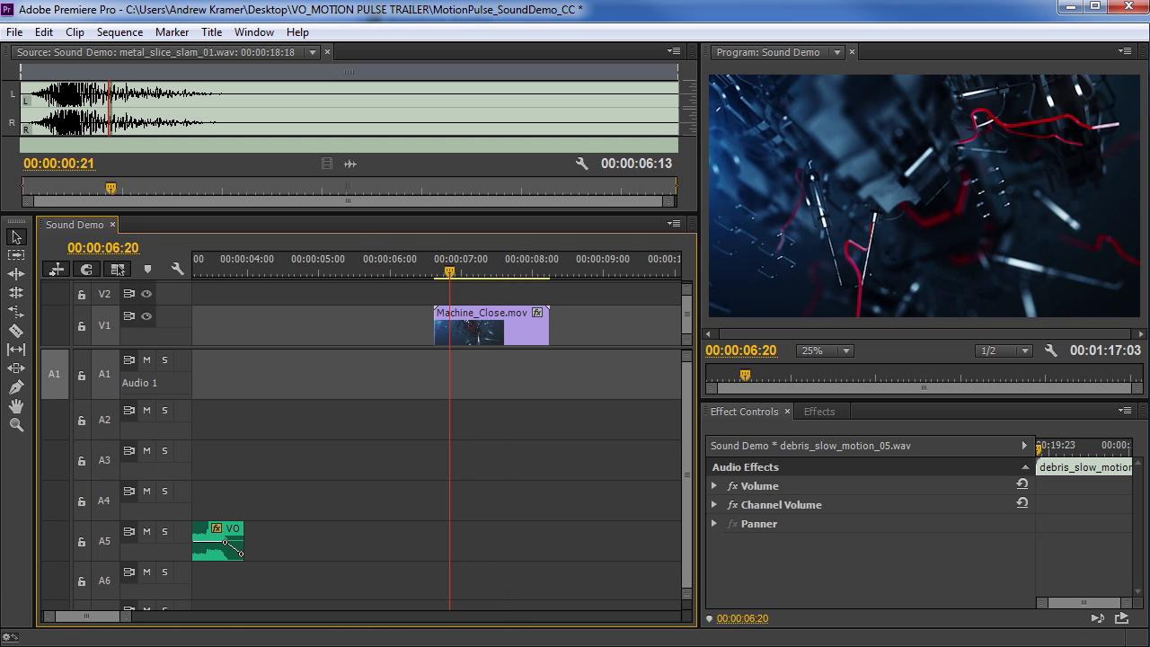
# Switch to Bridge and preview metal_blades_robotic_01 from the Robotic folder of the MACHINE category.
pyautogui.hotkey('alt', 'Tab')
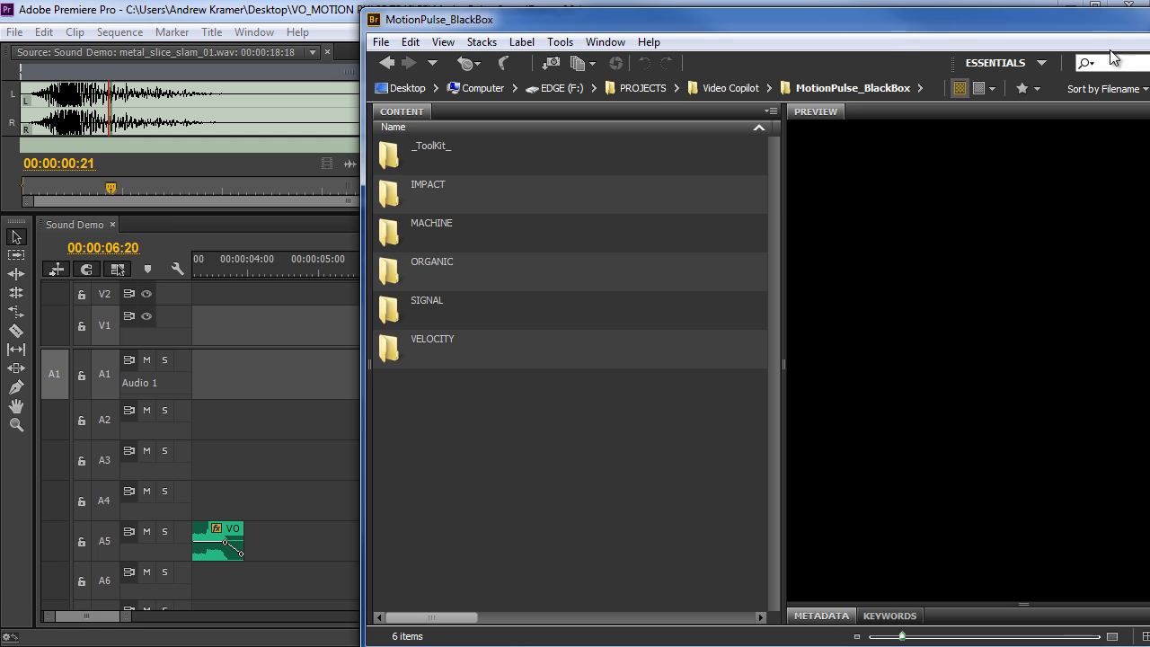
pyautogui.doubleClick(388, 236)
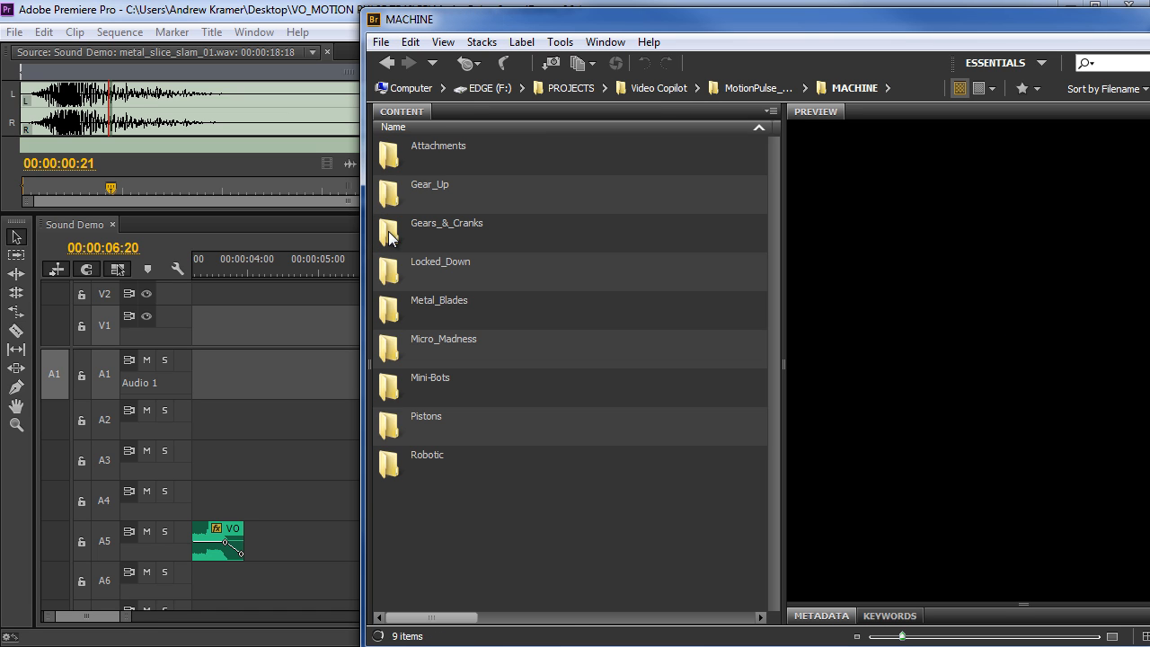
pyautogui.doubleClick(390, 463)
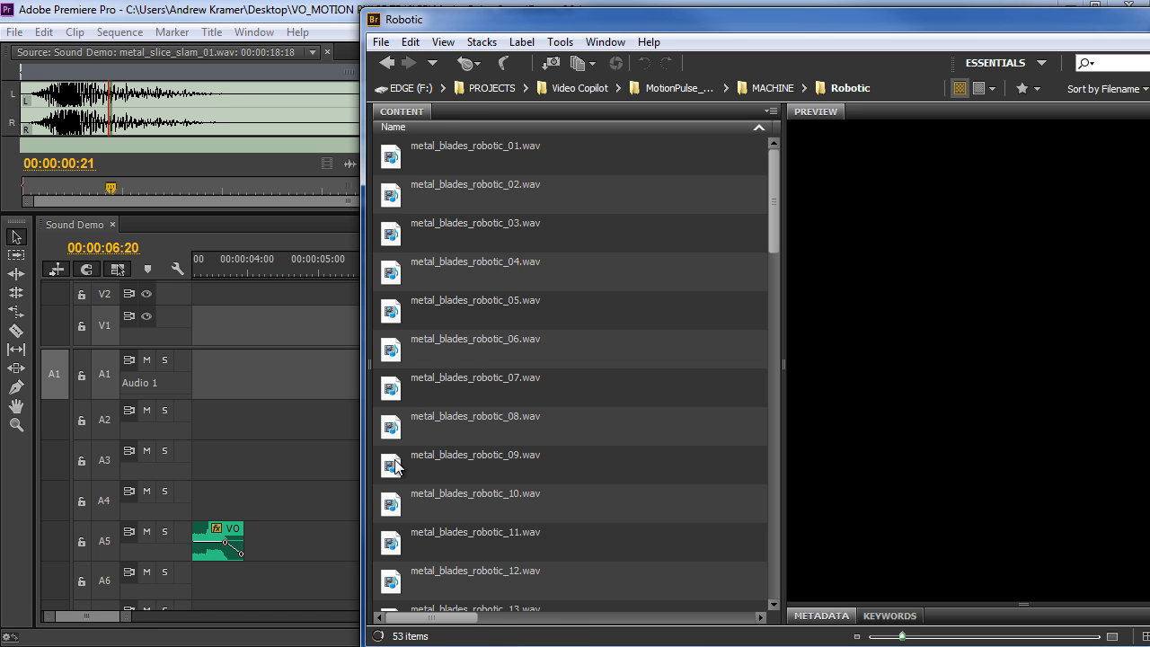
pyautogui.click(393, 151)
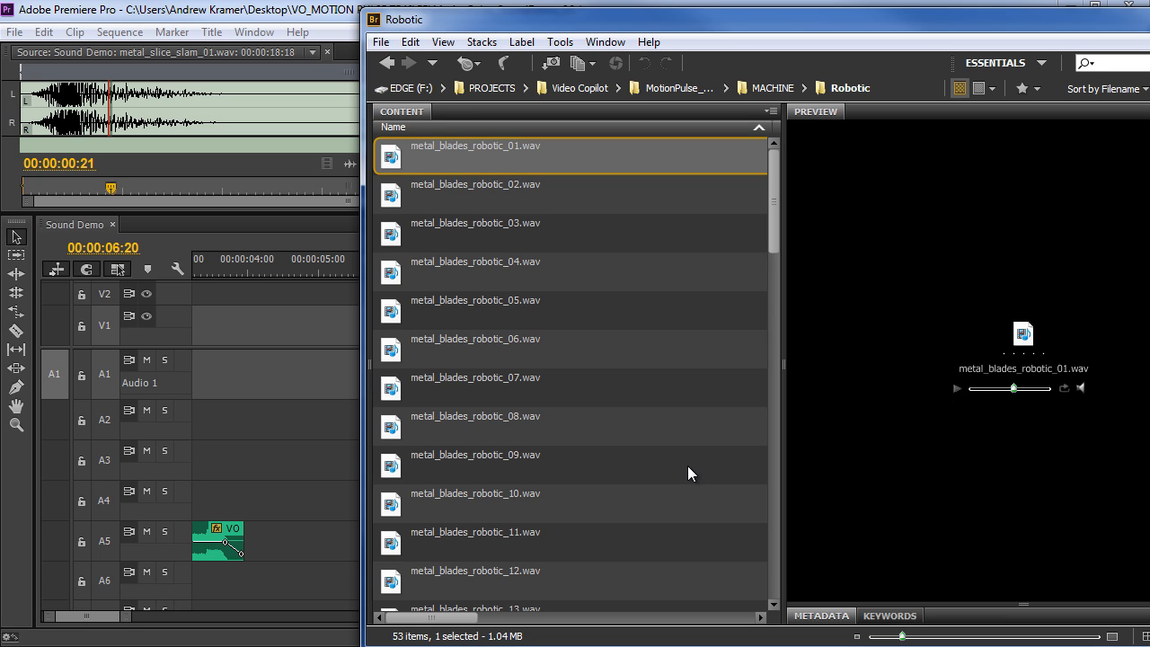
# Preview locked_down_01 through locked_down_06 from the Locked_Down folder of the MACHINE category.
pyautogui.hotkey('ctrl', 'Up')
pyautogui.doubleClick(394, 277)
pyautogui.click(391, 157)
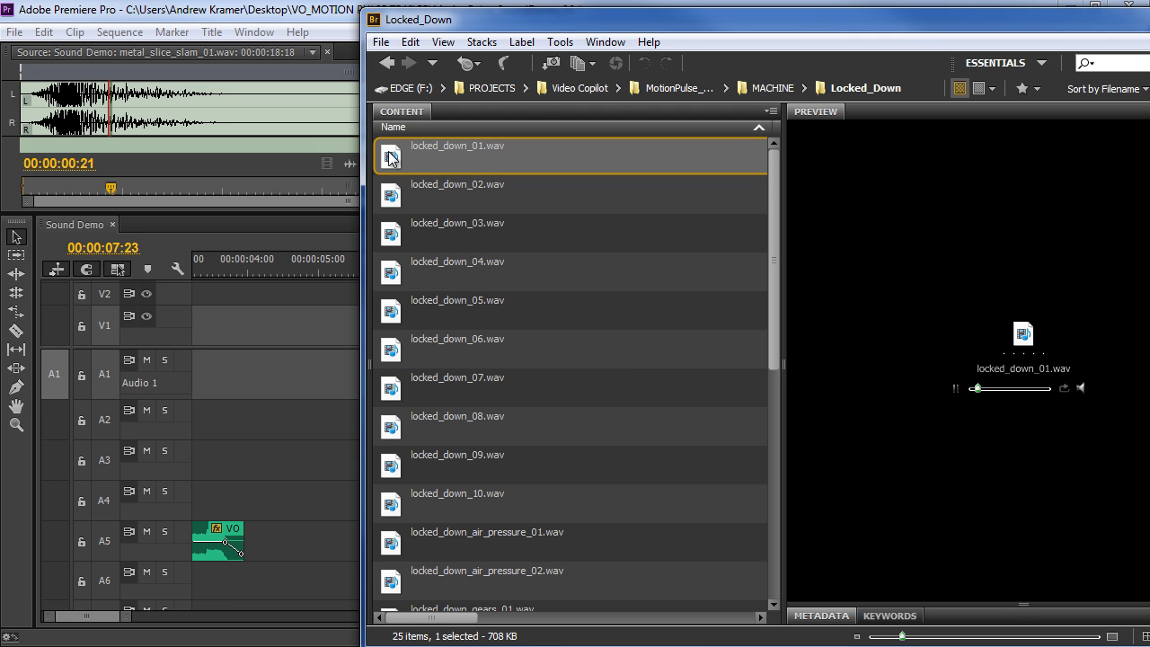
pyautogui.click(392, 203)
pyautogui.click(400, 237)
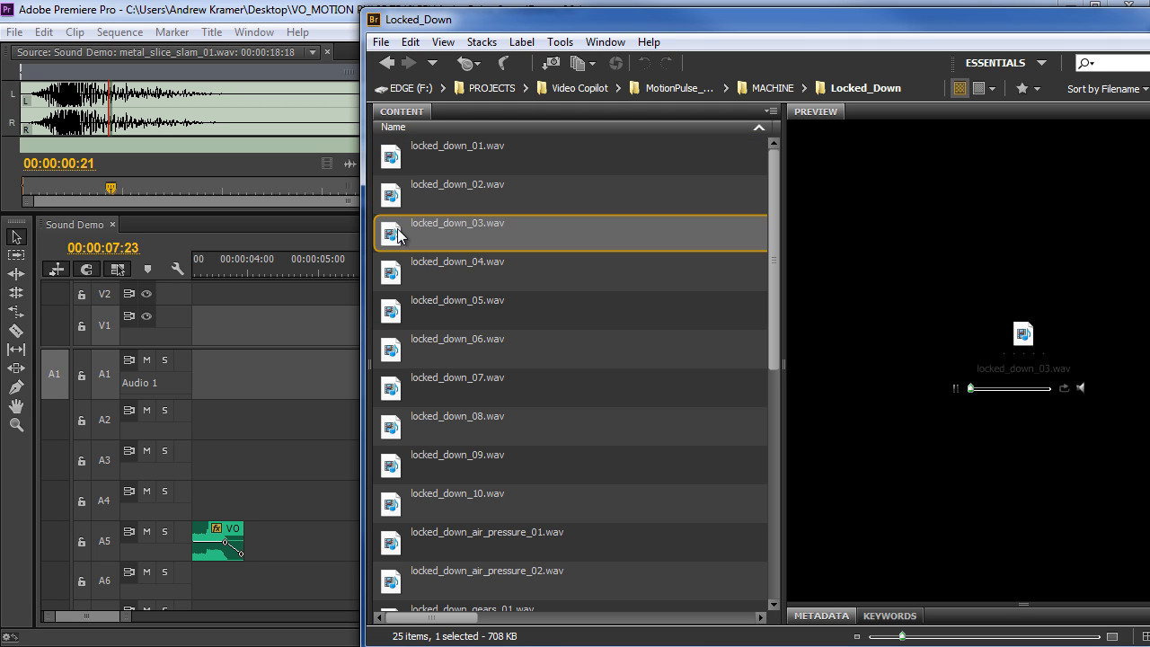
pyautogui.click(398, 280)
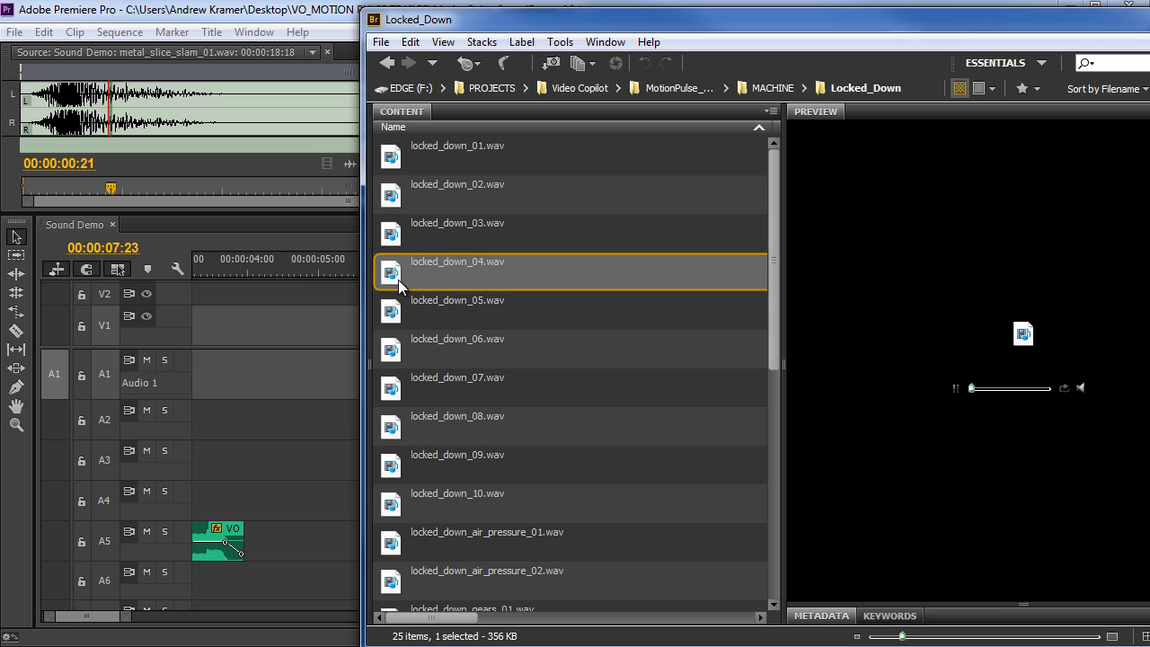
pyautogui.click(393, 344)
pyautogui.click(398, 312)
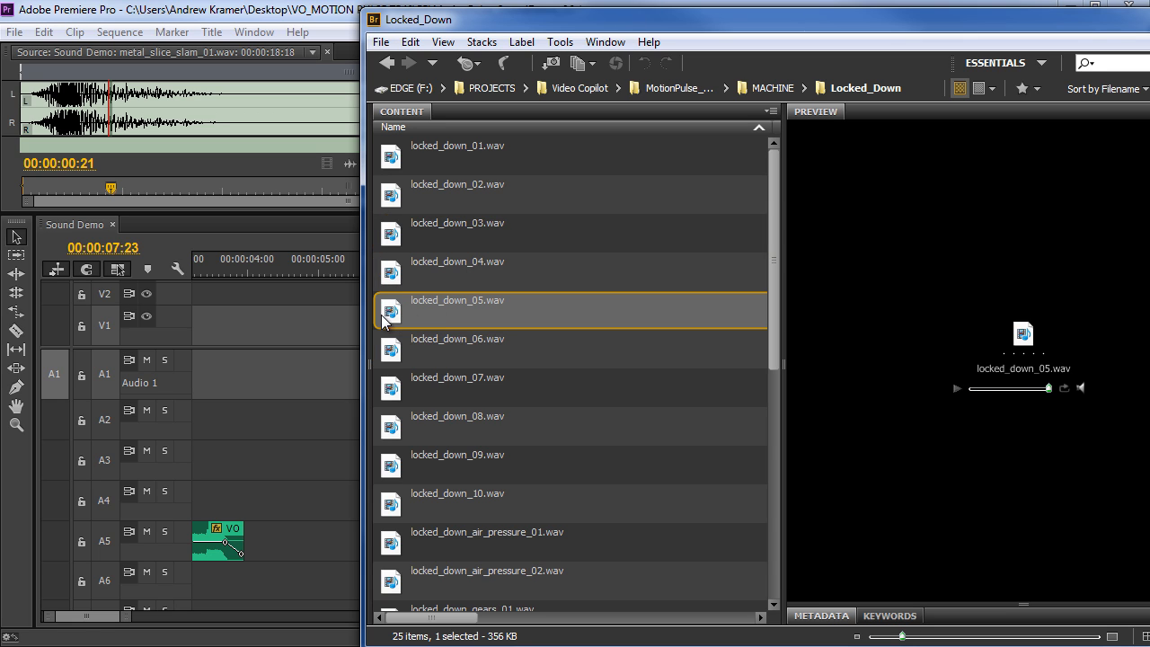
# Add locked_down_03.wav and locked_down_05.wav to the Premiere Pro sequence, placing them on audio tracks A1 and A3 under Machine_Close.mov.
pyautogui.click(474, 233)
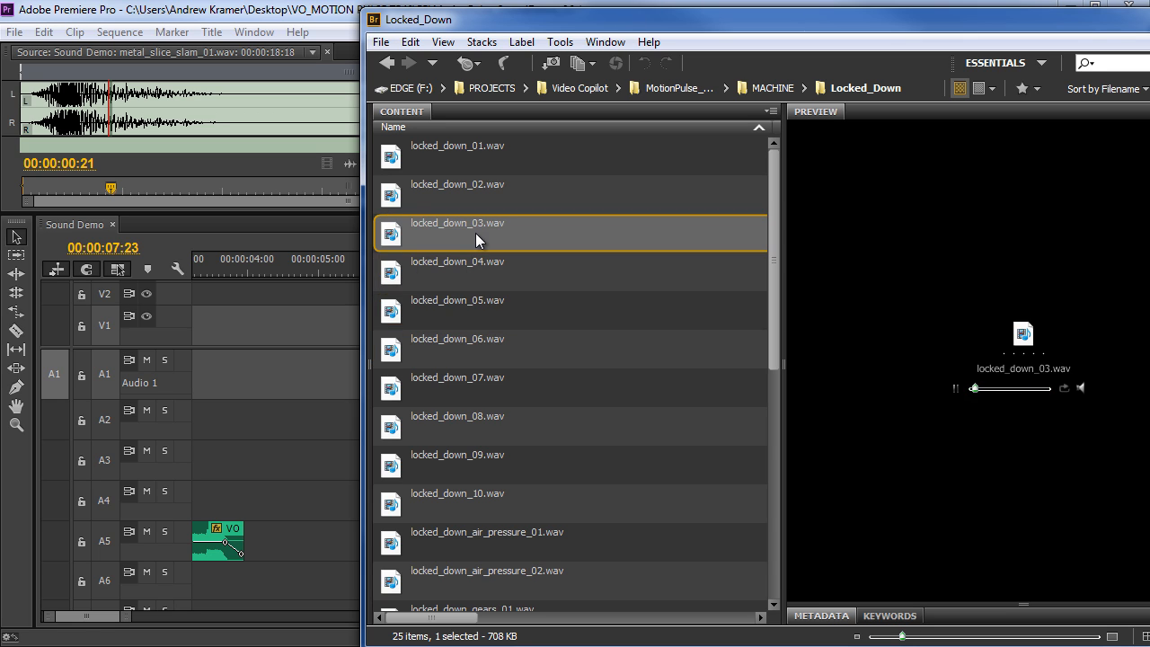
pyautogui.keyDown('ctrl'); pyautogui.click(472, 306); pyautogui.keyUp('ctrl')
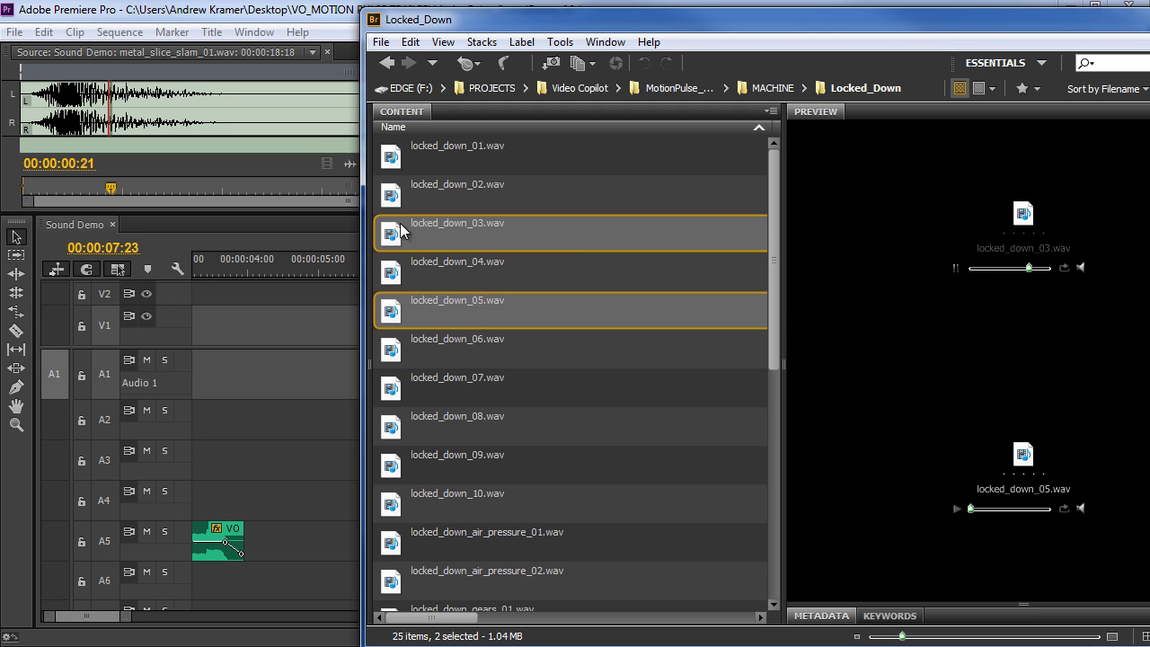
pyautogui.moveTo(457, 309); pyautogui.dragTo(312, 463)
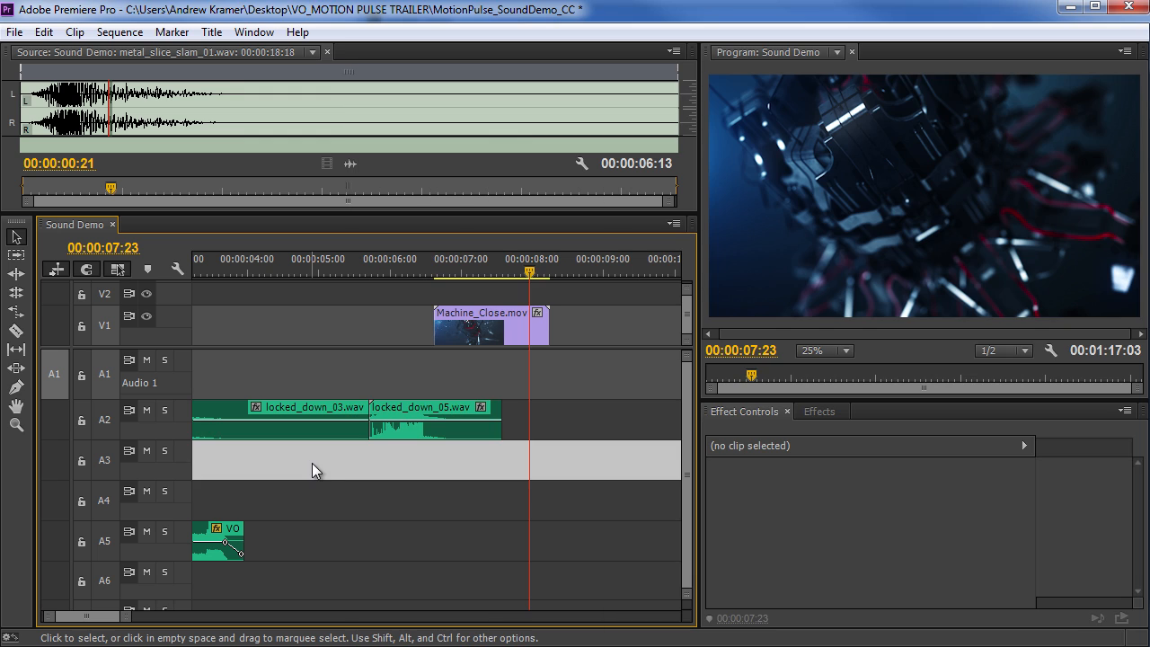
pyautogui.moveTo(414, 432); pyautogui.dragTo(414, 468)
pyautogui.moveTo(260, 432); pyautogui.dragTo(442, 378)
pyautogui.moveTo(426, 468); pyautogui.dragTo(491, 470)
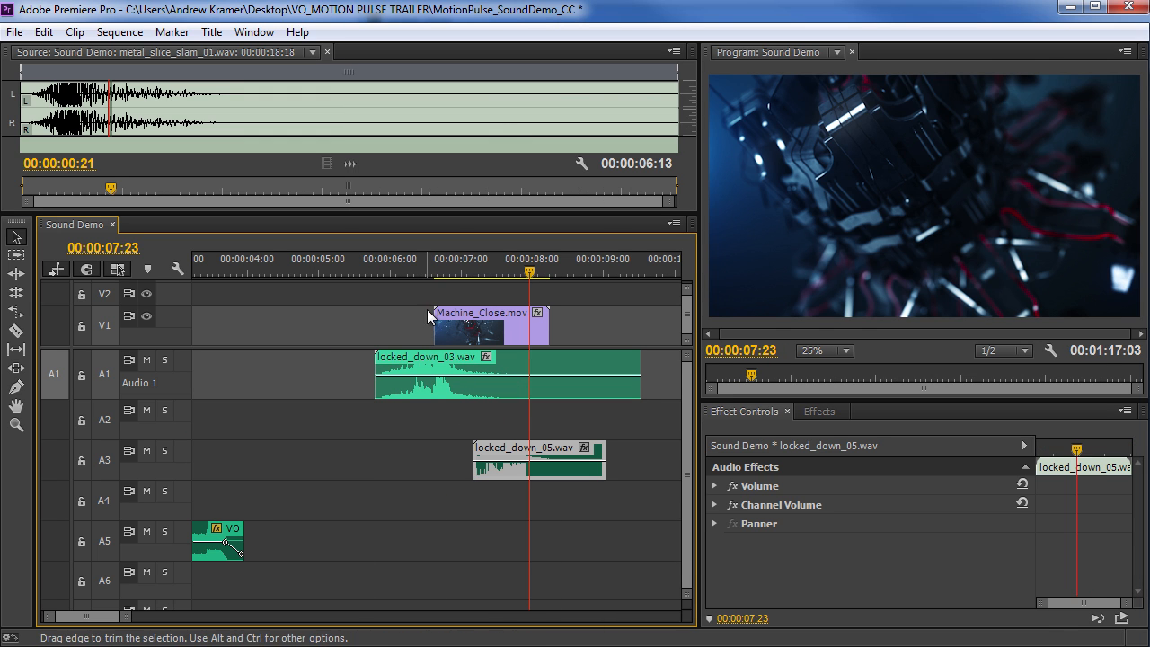
# Shift locked_down_03.wav on A1 to align its loudest peak with the frame at 00:00:06:21.
pyautogui.click(439, 270)
pyautogui.press('=')
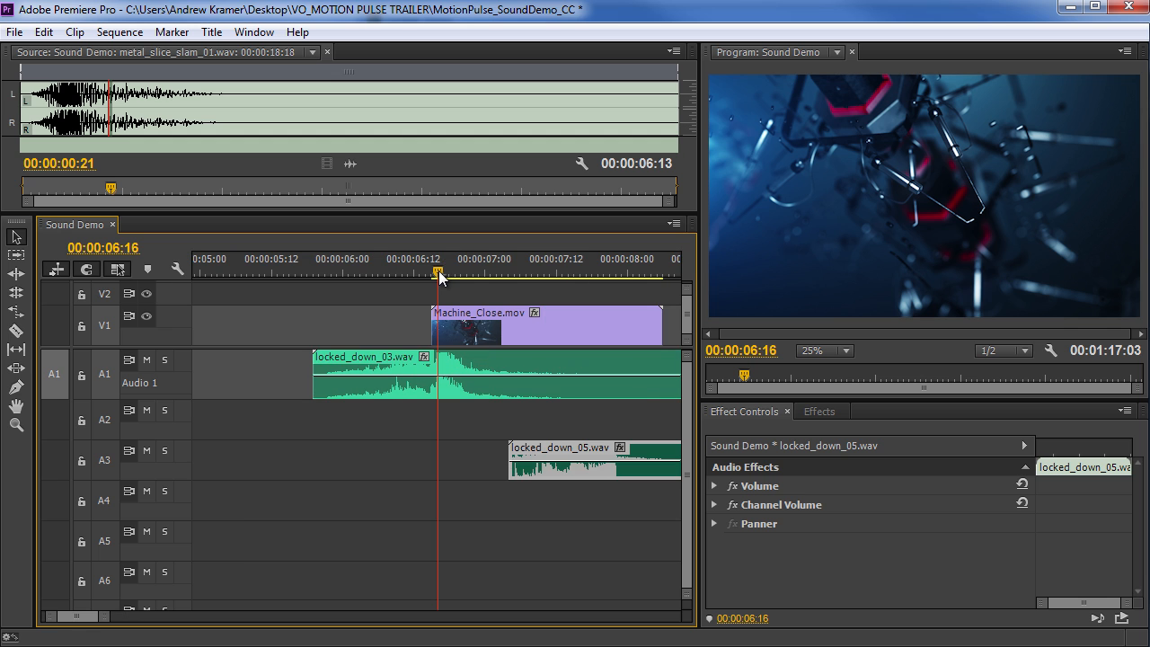
pyautogui.press('Right')
pyautogui.moveTo(454, 275)
pyautogui.mouseDown()
pyautogui.moveTo(490, 270)
pyautogui.moveTo(453, 282)
pyautogui.moveTo(467, 280)
pyautogui.mouseUp()
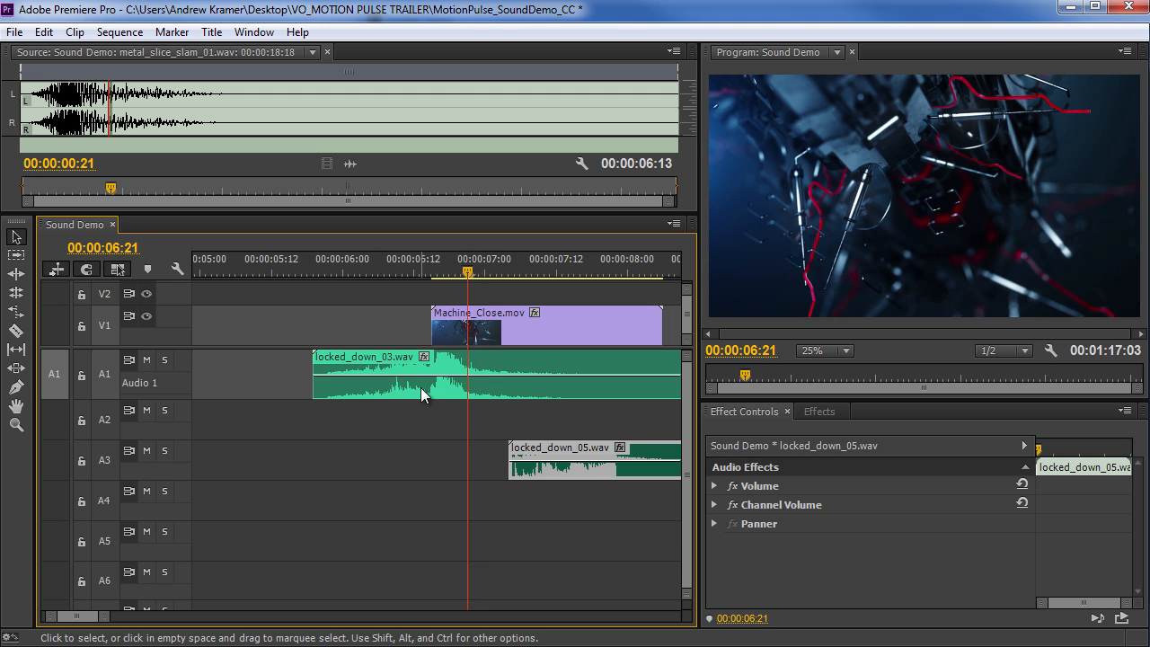
pyautogui.click(422, 386)
pyautogui.moveTo(414, 391); pyautogui.dragTo(451, 390)
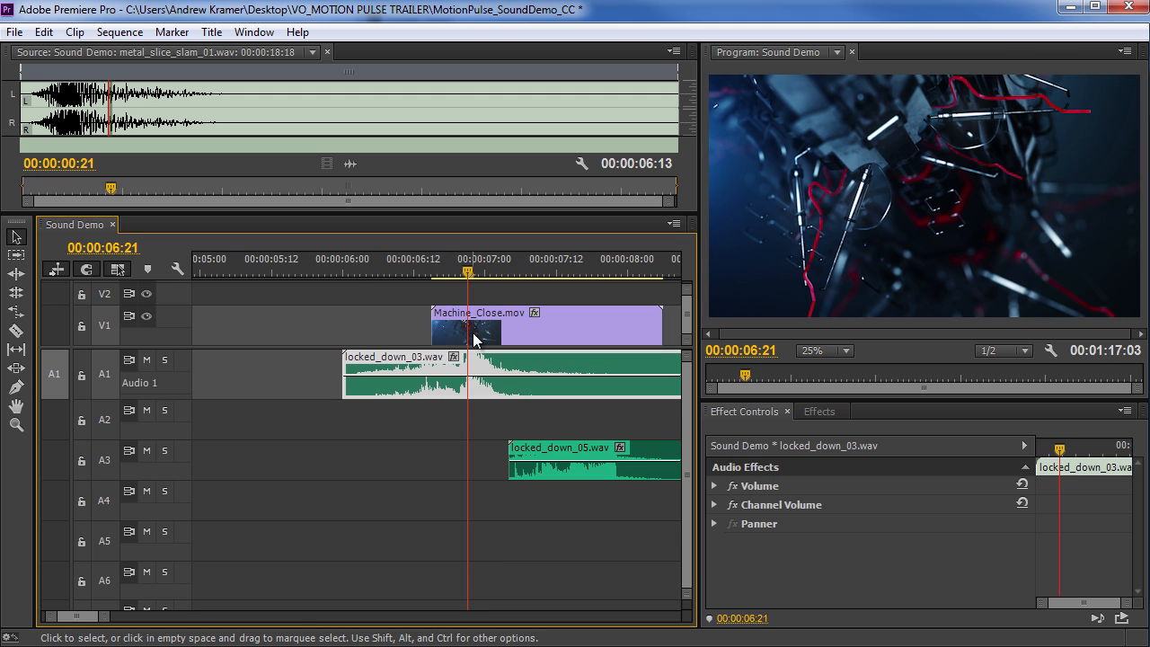
# Play the clip with its sounds, move locked_down_05.wav on A3 slightly earlier to about 00:00:07:03, and replay.
pyautogui.moveTo(453, 272); pyautogui.dragTo(396, 279)
pyautogui.press('space')
pyautogui.moveTo(492, 272)
pyautogui.mouseDown()
pyautogui.moveTo(464, 273)
pyautogui.moveTo(504, 277)
pyautogui.mouseUp()
pyautogui.moveTo(563, 477); pyautogui.dragTo(554, 473)
pyautogui.press('space')
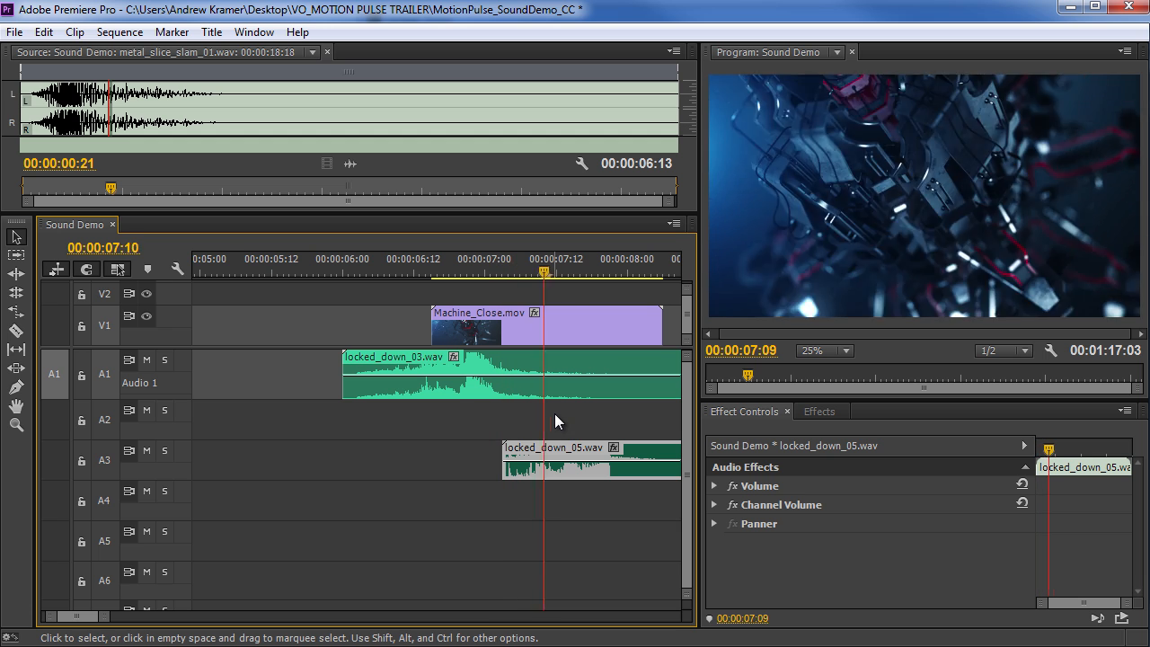
# Move locked_down_05.wav further forward to start at about 00:00:06:23, and play the result to check its timing.
pyautogui.click(509, 269)
pyautogui.moveTo(534, 269); pyautogui.dragTo(550, 272)
pyautogui.moveTo(547, 468); pyautogui.dragTo(520, 474)
pyautogui.click(464, 263)
pyautogui.press('space')
pyautogui.press('space')
pyautogui.click(476, 255)
pyautogui.press('space')
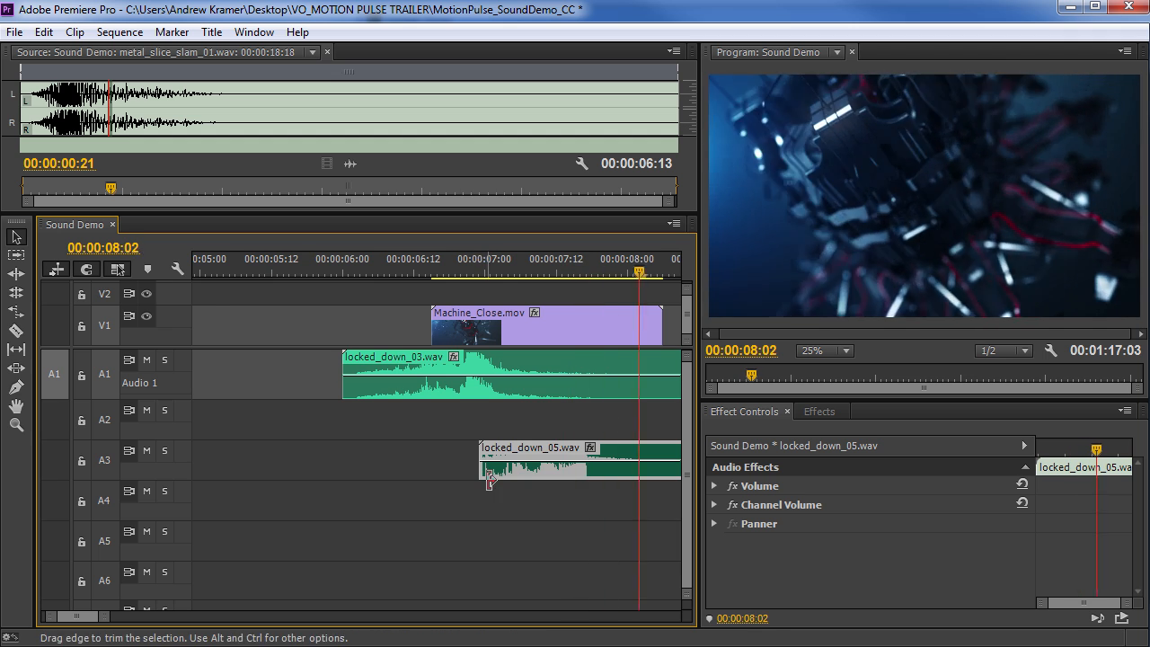
# Play the two layered locked_down sounds from just before Machine_Close.mov, and stop at 00:00:07:16.
pyautogui.press('-')
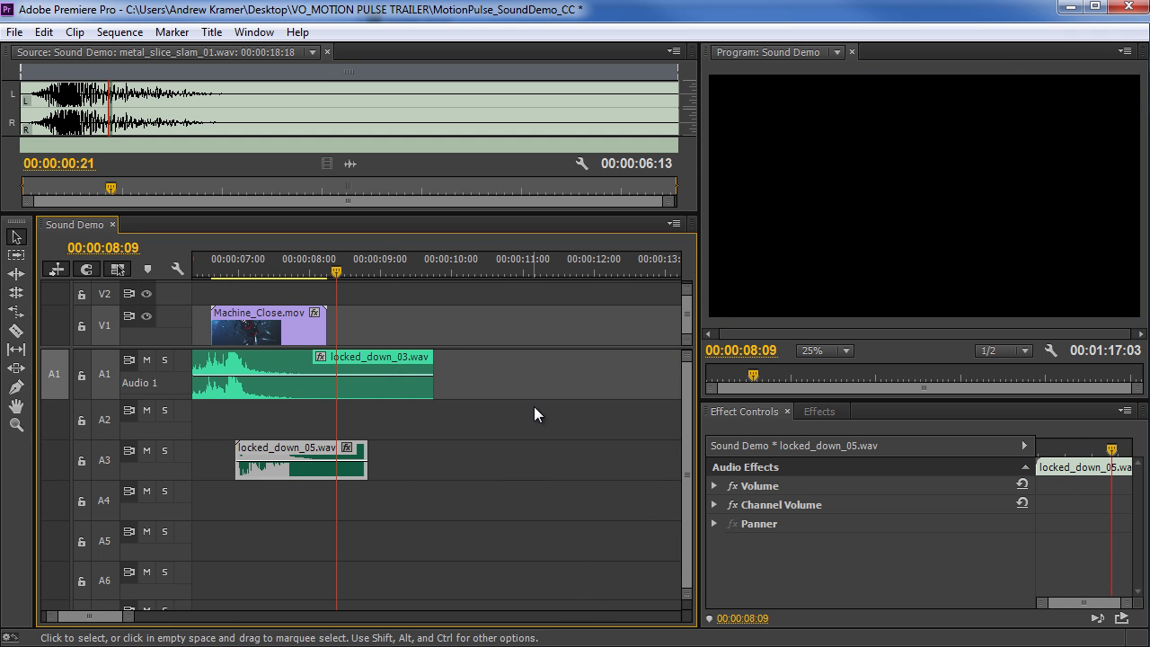
pyautogui.press('-')
pyautogui.click(318, 261)
pyautogui.press('space')
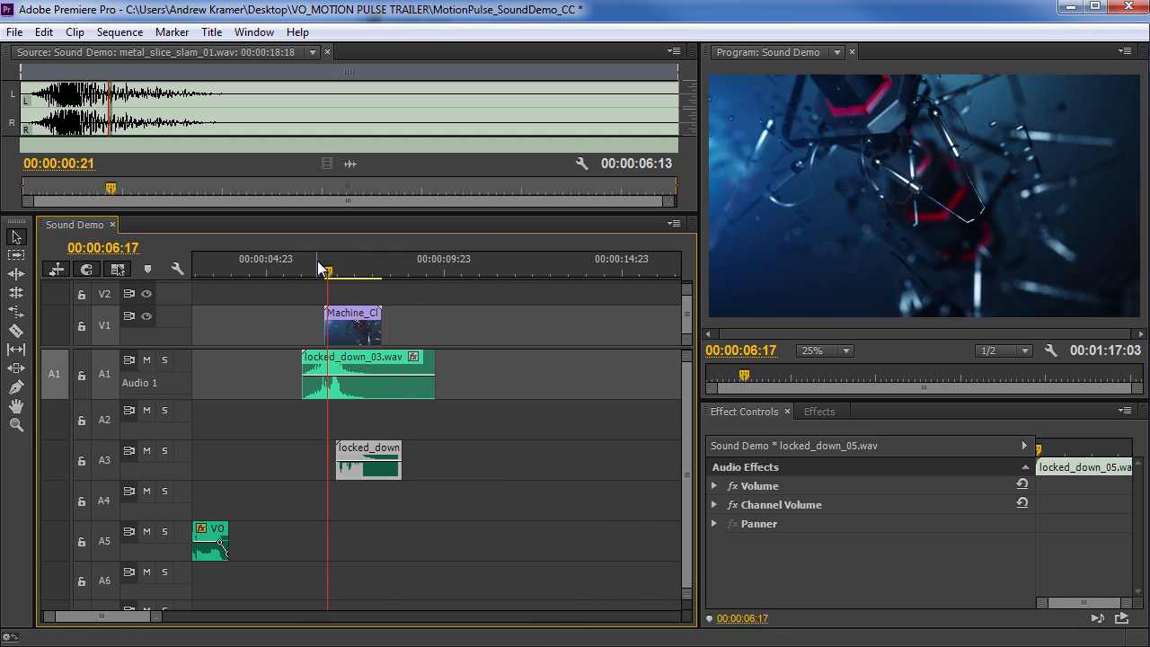
pyautogui.click(315, 260)
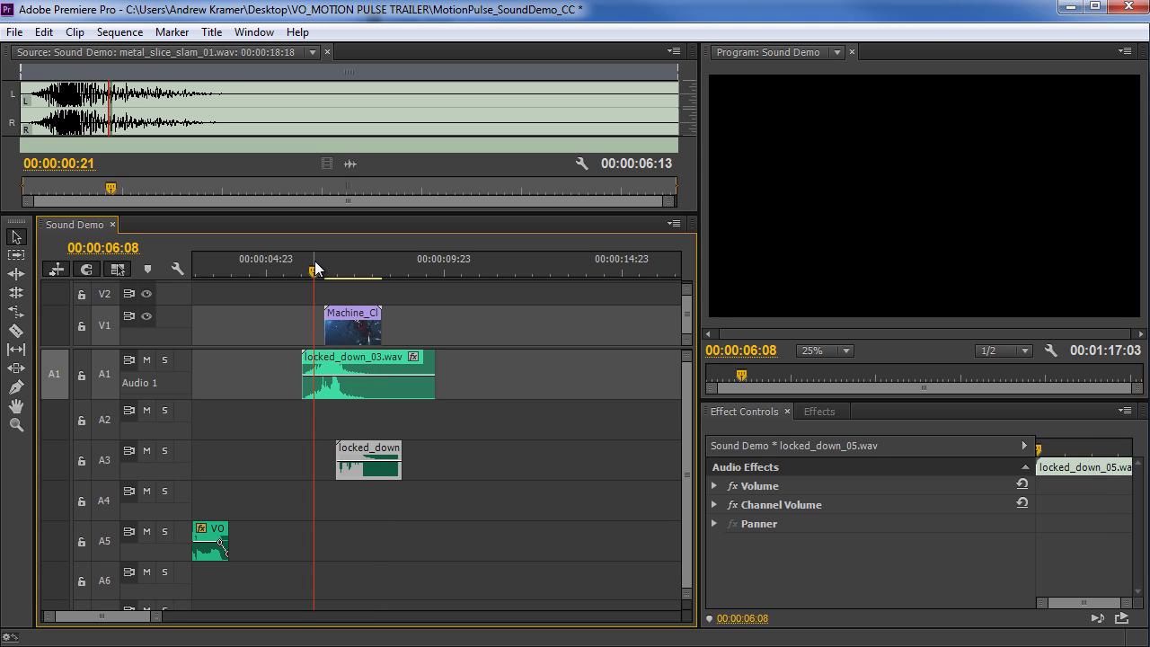
pyautogui.press('space')
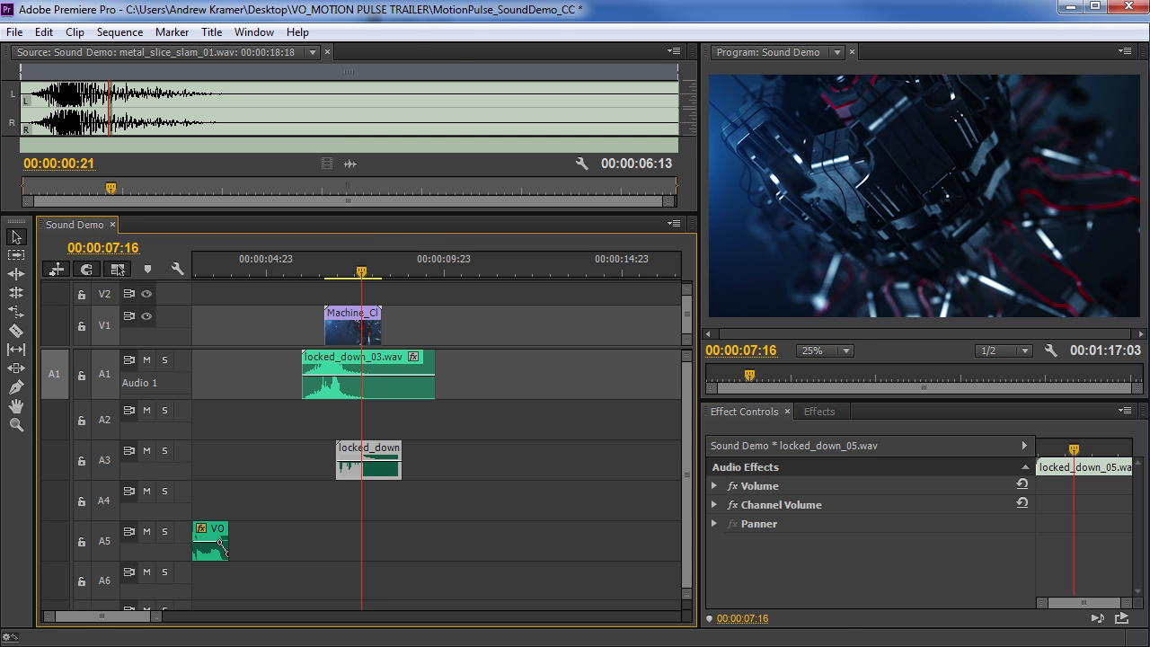
# Switch to Bridge and preview micro_madness_01, 02, 04 and 05 from the Micro_Madness folder of the MACHINE category.
pyautogui.hotkey('alt', 'Tab')
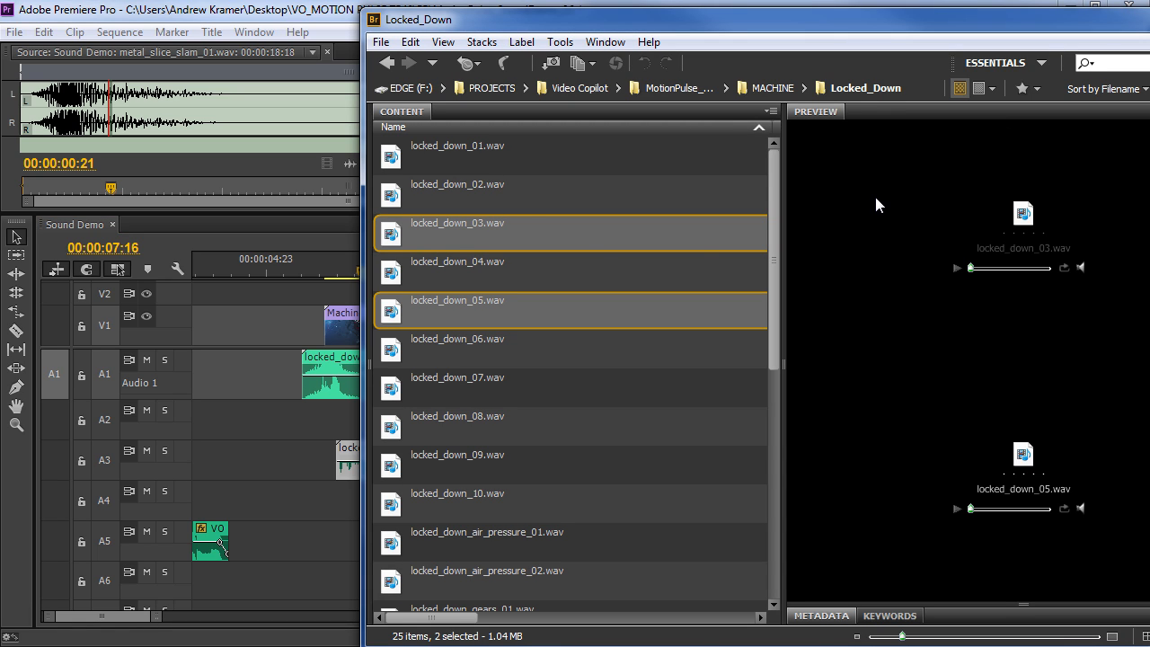
pyautogui.click(764, 88)
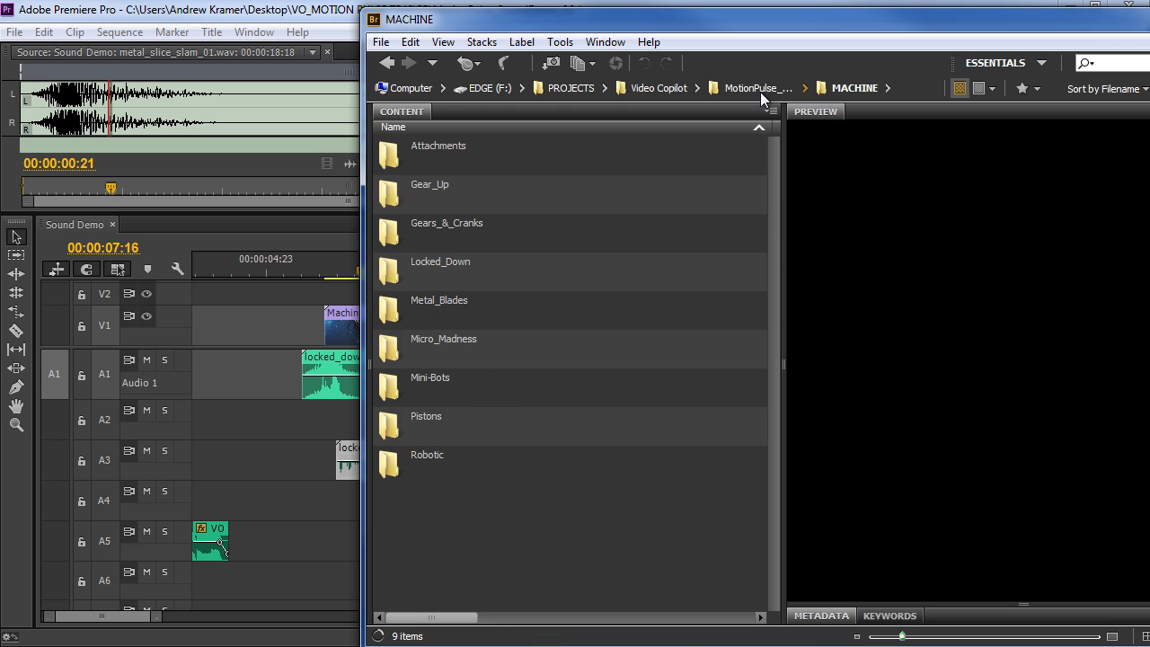
pyautogui.doubleClick(388, 351)
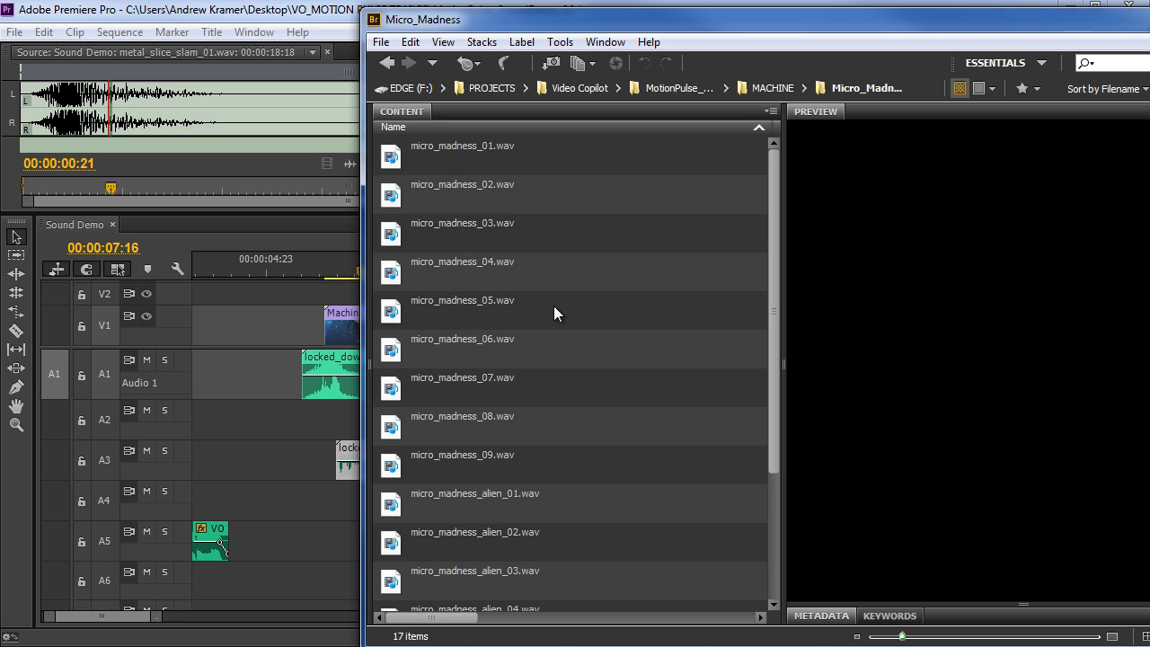
pyautogui.click(476, 149)
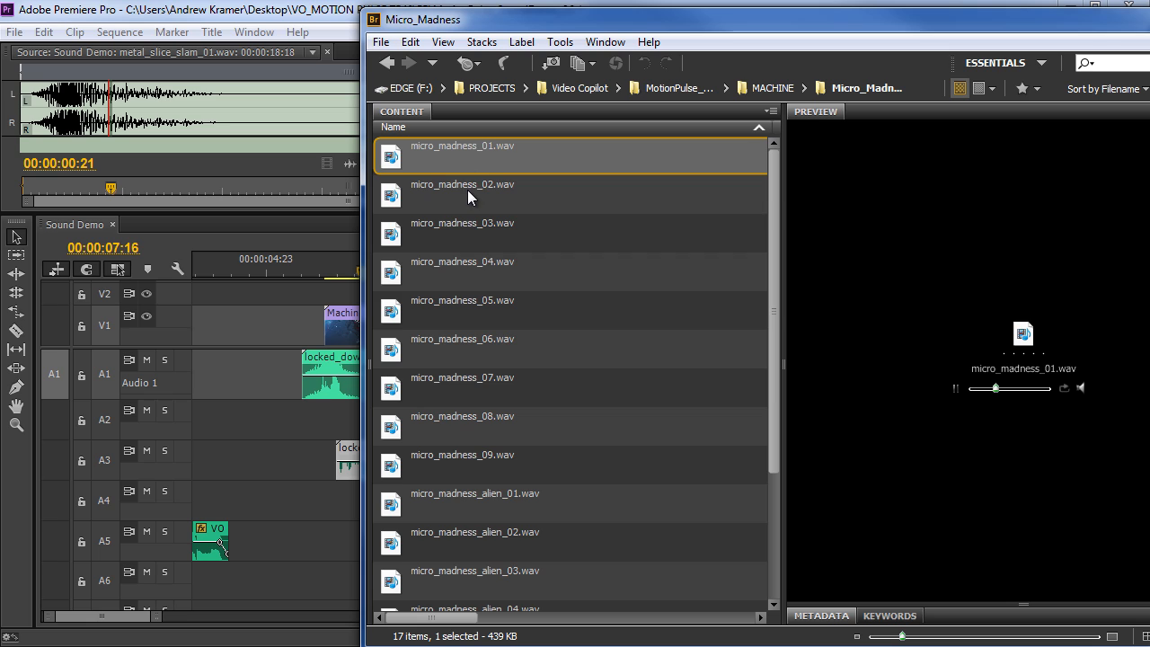
pyautogui.click(467, 190)
pyautogui.click(471, 275)
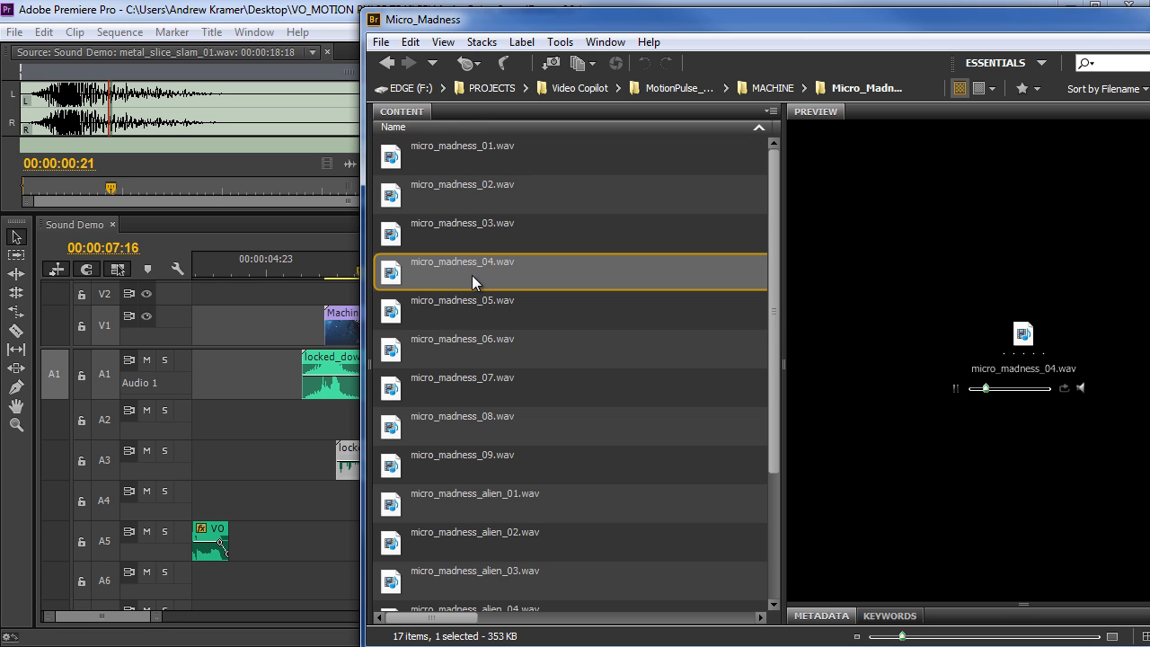
pyautogui.click(471, 312)
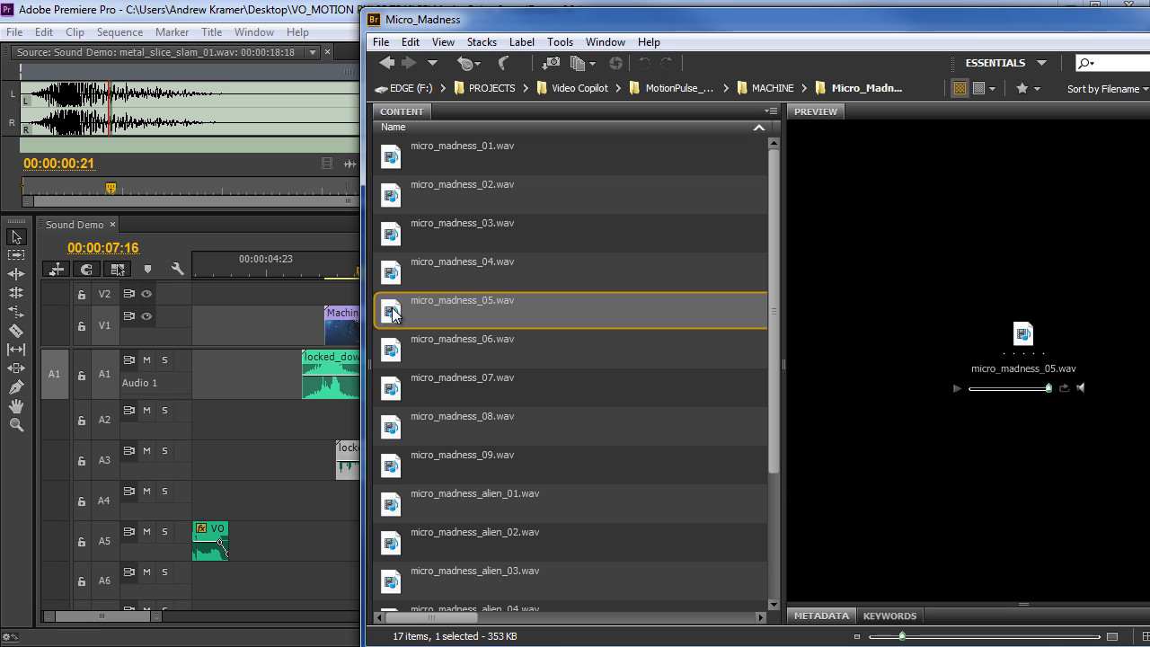
# Add micro_madness_05.wav to audio track A4 in Premiere Pro, starting at about 00:00:06:17, and play the layered sounds from before the clip.
pyautogui.moveTo(389, 316); pyautogui.dragTo(306, 504)
pyautogui.click(251, 501)
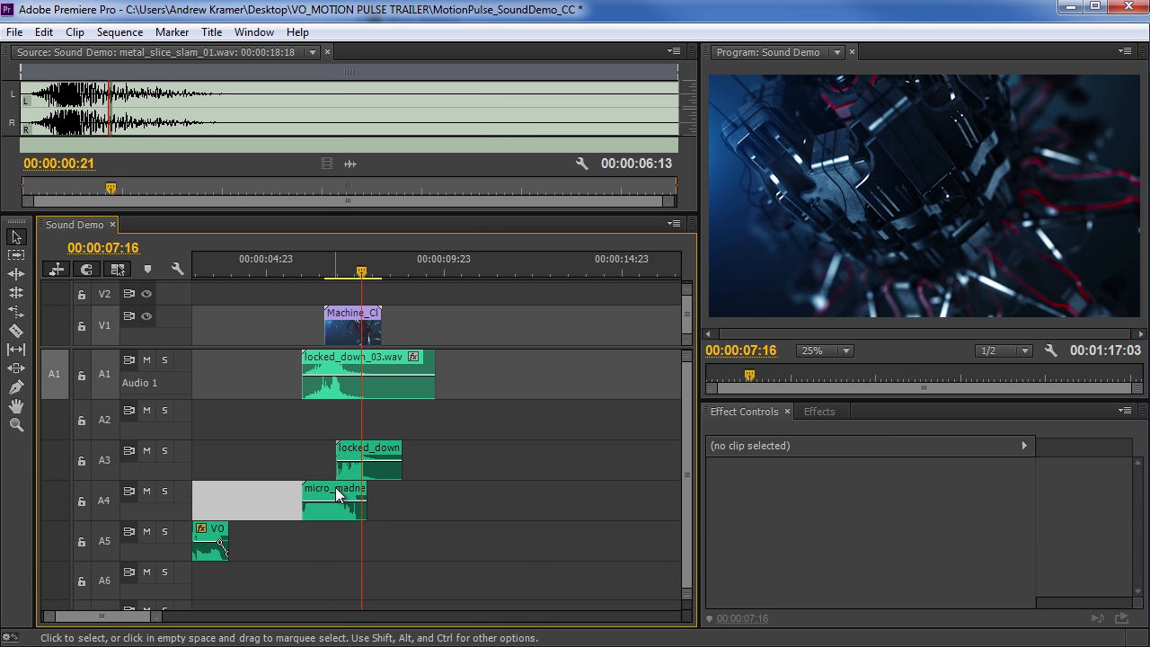
pyautogui.click(321, 274)
pyautogui.click(330, 274)
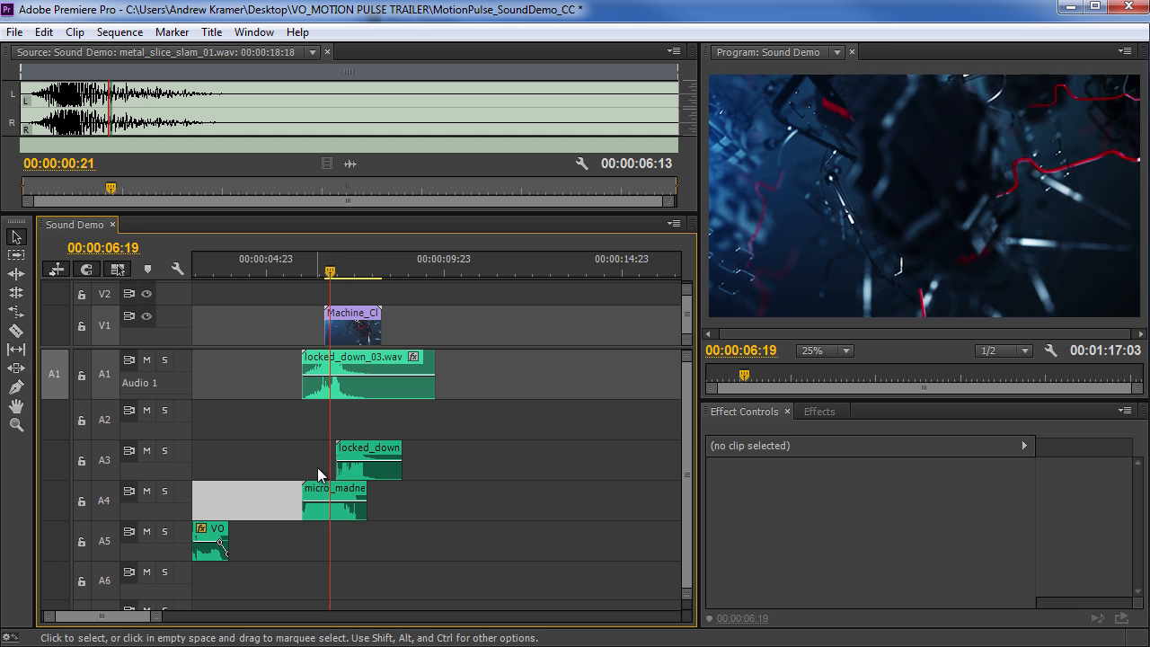
pyautogui.moveTo(324, 511); pyautogui.dragTo(341, 512)
pyautogui.press('Left')
pyautogui.press('Left')
pyautogui.click(313, 261)
pyautogui.press('space')
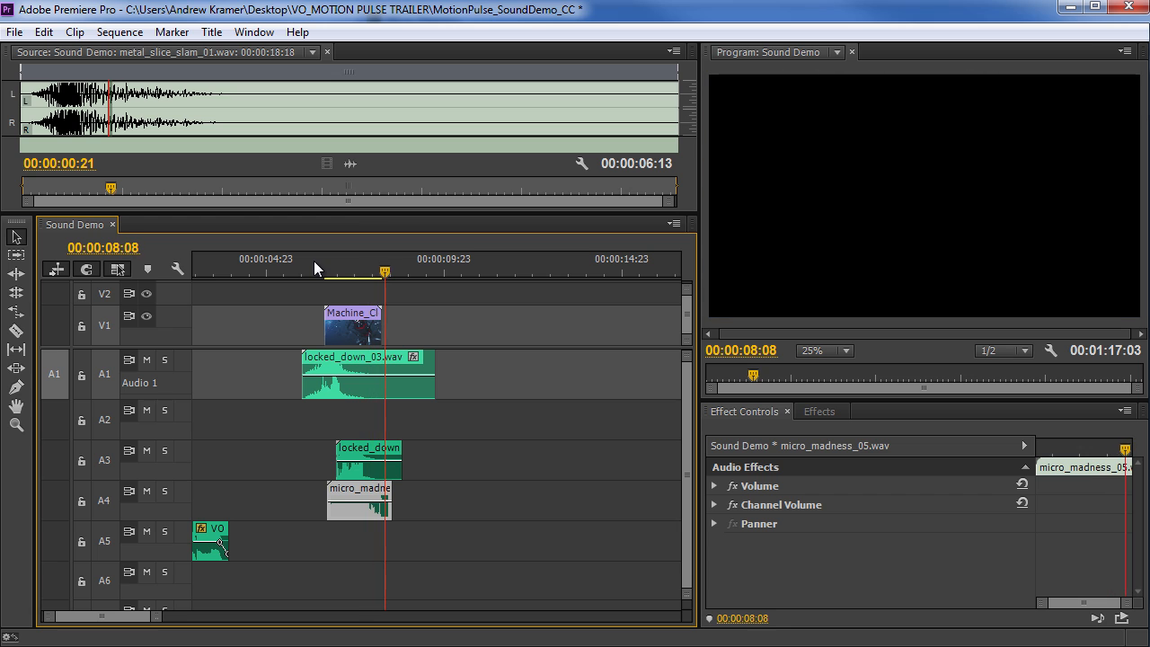
# Switch to Bridge and preview metal_blades_impact_01, 02, 05 and 04 from the Metal_Blades folder of the MACHINE category.
pyautogui.press('space')
pyautogui.hotkey('alt', 'Tab')
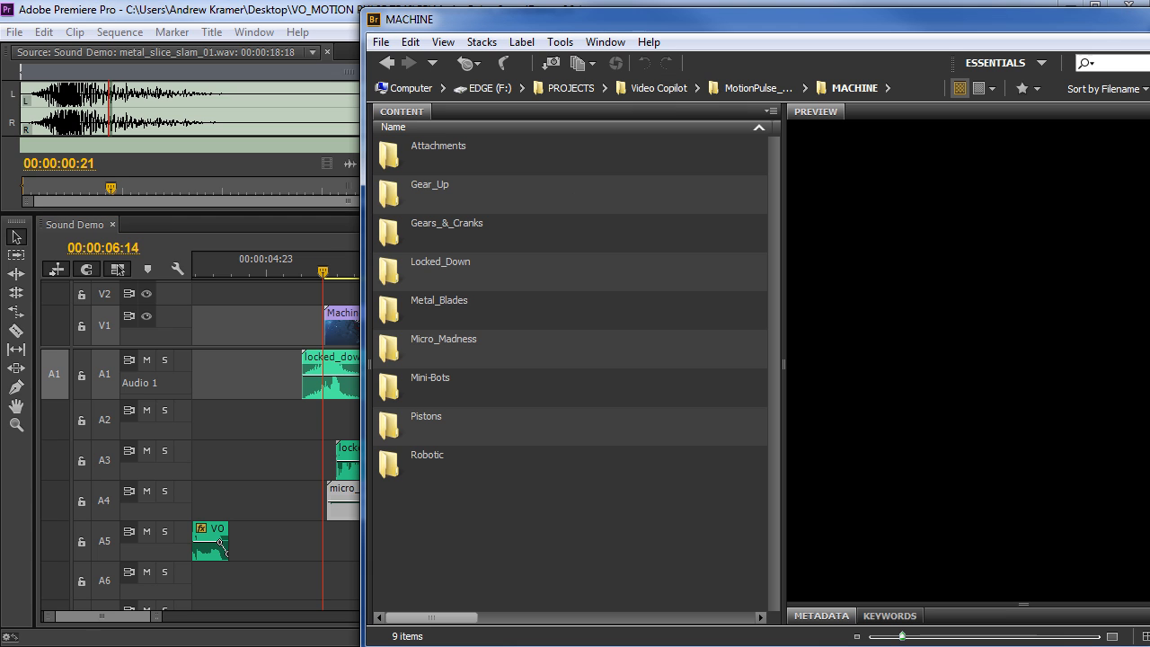
pyautogui.doubleClick(392, 315)
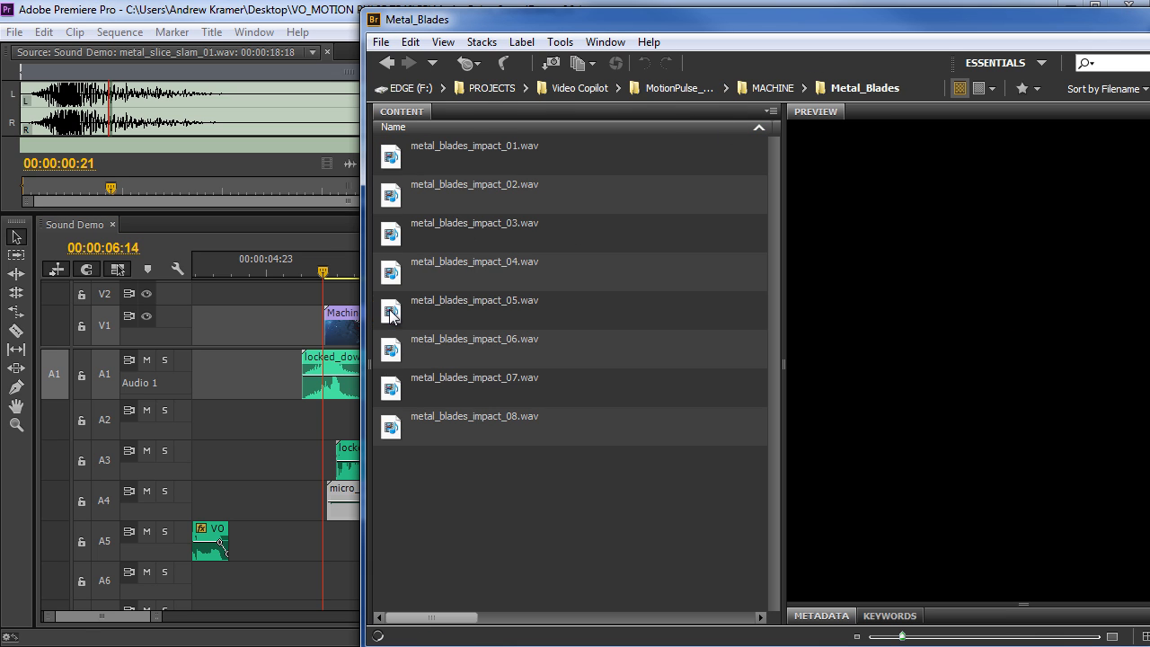
pyautogui.click(388, 158)
pyautogui.click(392, 209)
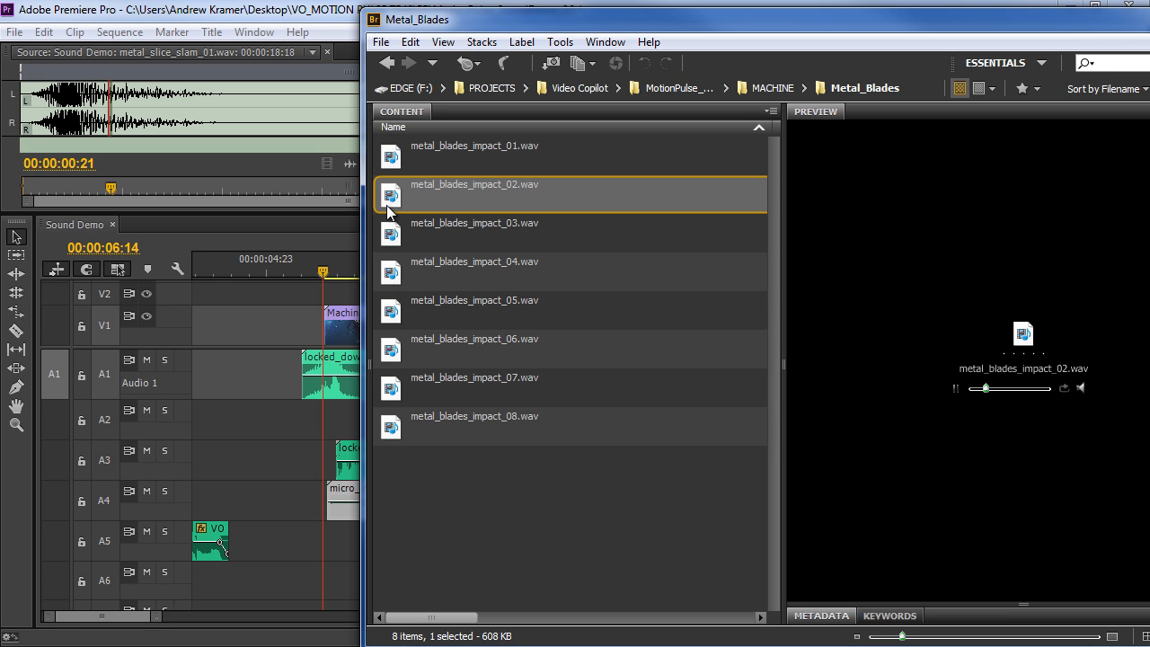
pyautogui.click(395, 301)
pyautogui.click(392, 274)
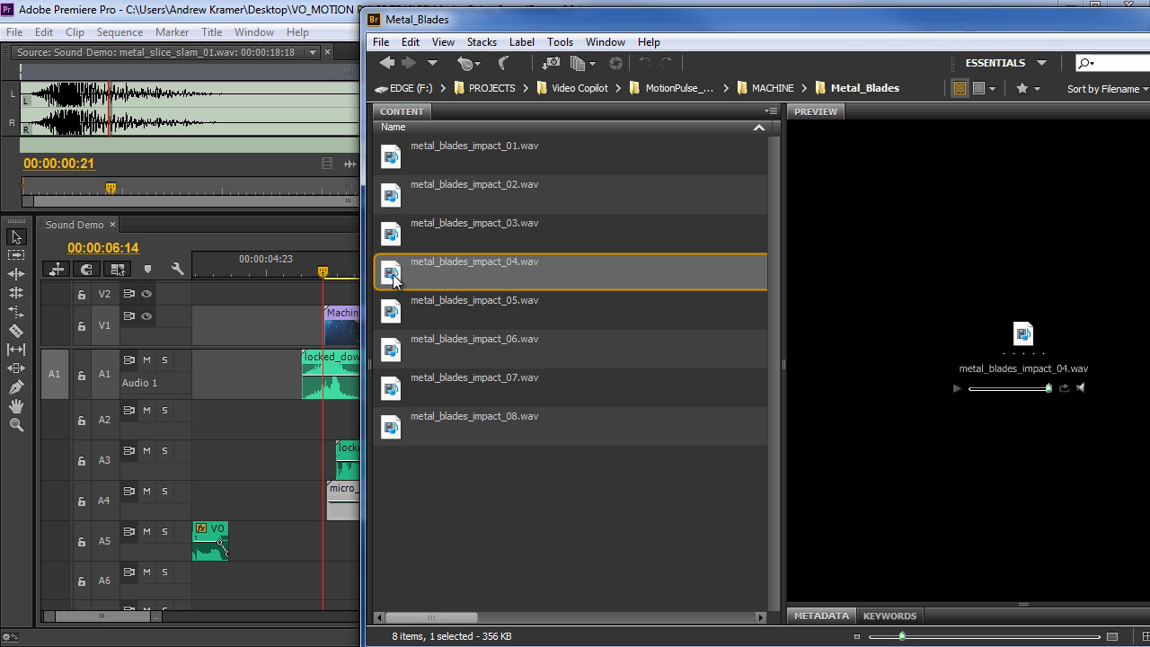
# Add metal_blades_impact_04.wav to audio track A5 in Premiere Pro, and shift it about one second later after playing it.
pyautogui.moveTo(392, 274); pyautogui.dragTo(325, 537)
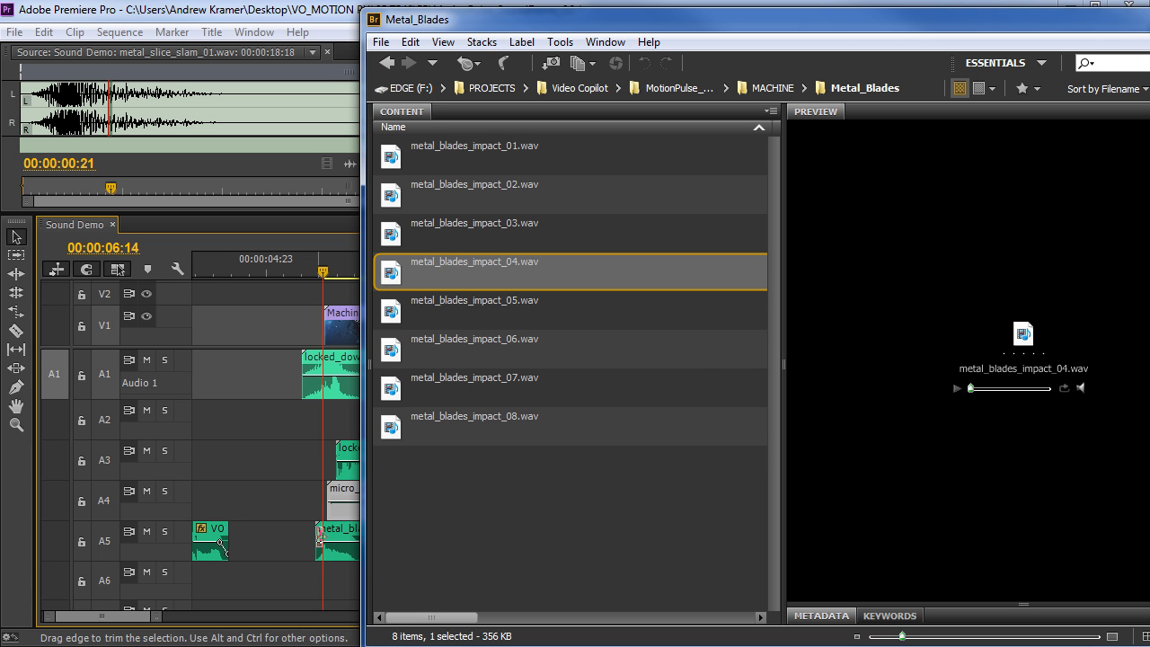
pyautogui.press('space')
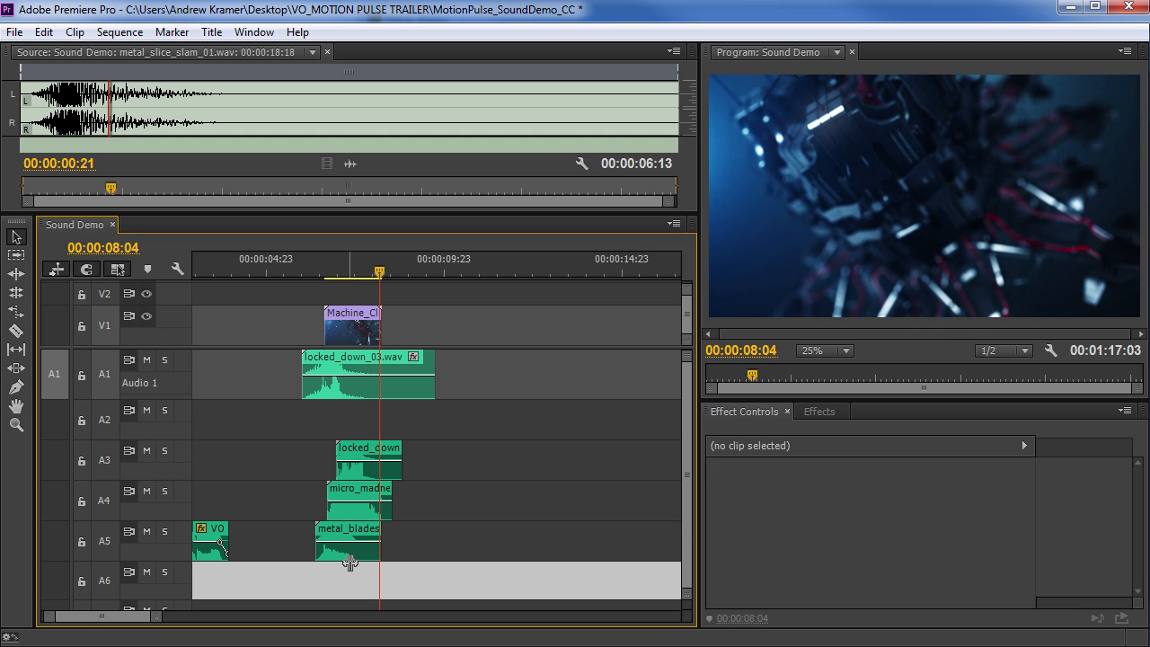
pyautogui.click(337, 550)
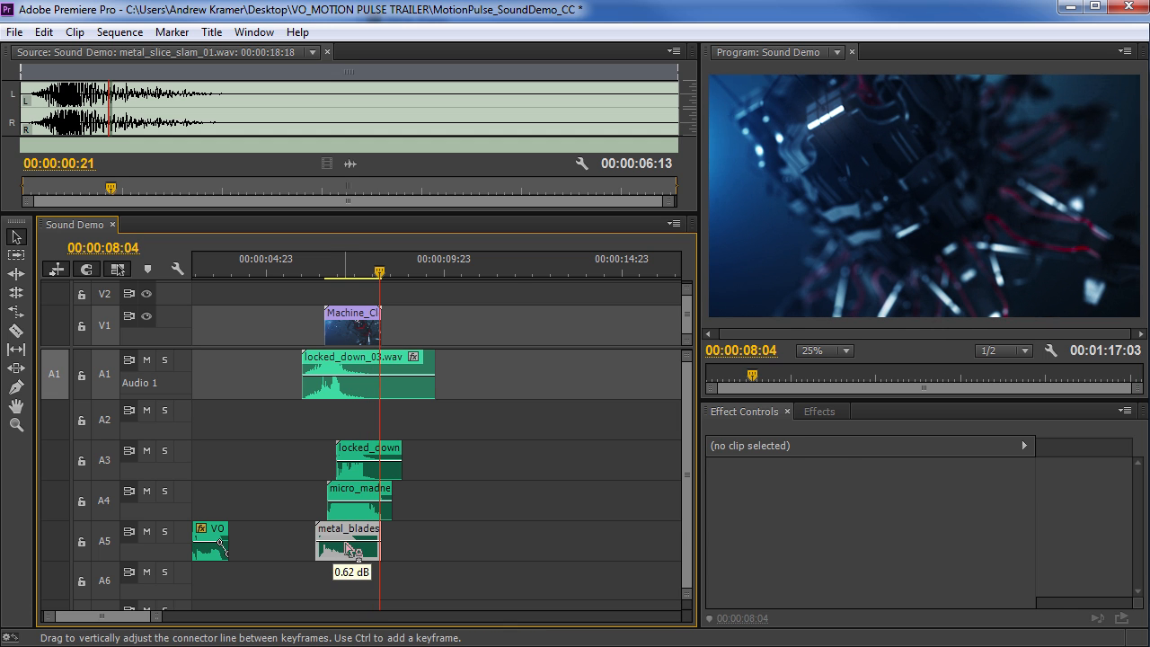
pyautogui.moveTo(357, 563); pyautogui.dragTo(394, 563)
pyautogui.press('space')
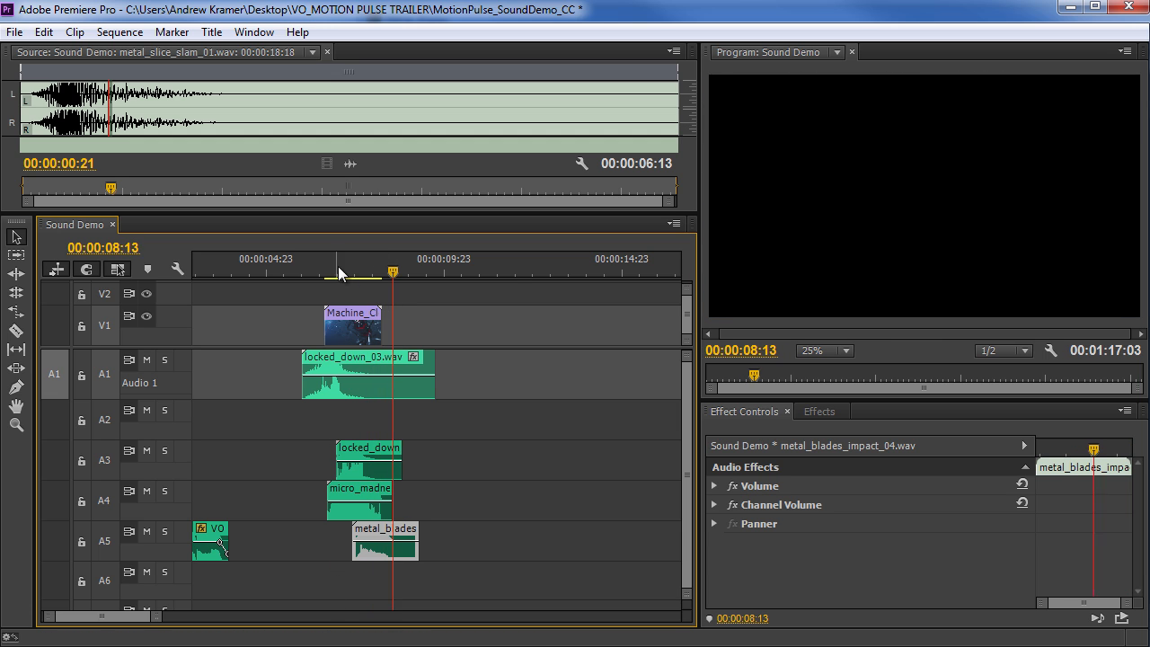
# Play the layered sounds from the start of Machine_Close.mov, and nudge metal_blades_impact_04.wav two frames earlier to start at 00:00:07:08.
pyautogui.click(334, 270)
pyautogui.press('space')
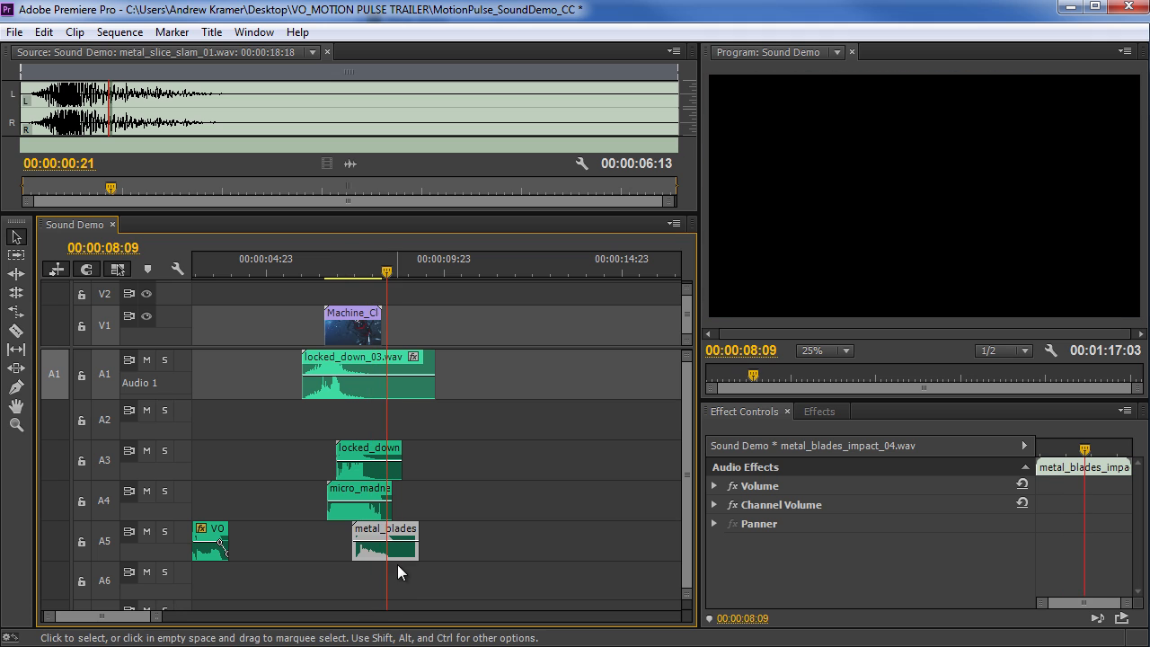
pyautogui.hotkey('alt', 'Left')
pyautogui.hotkey('alt', 'Left')
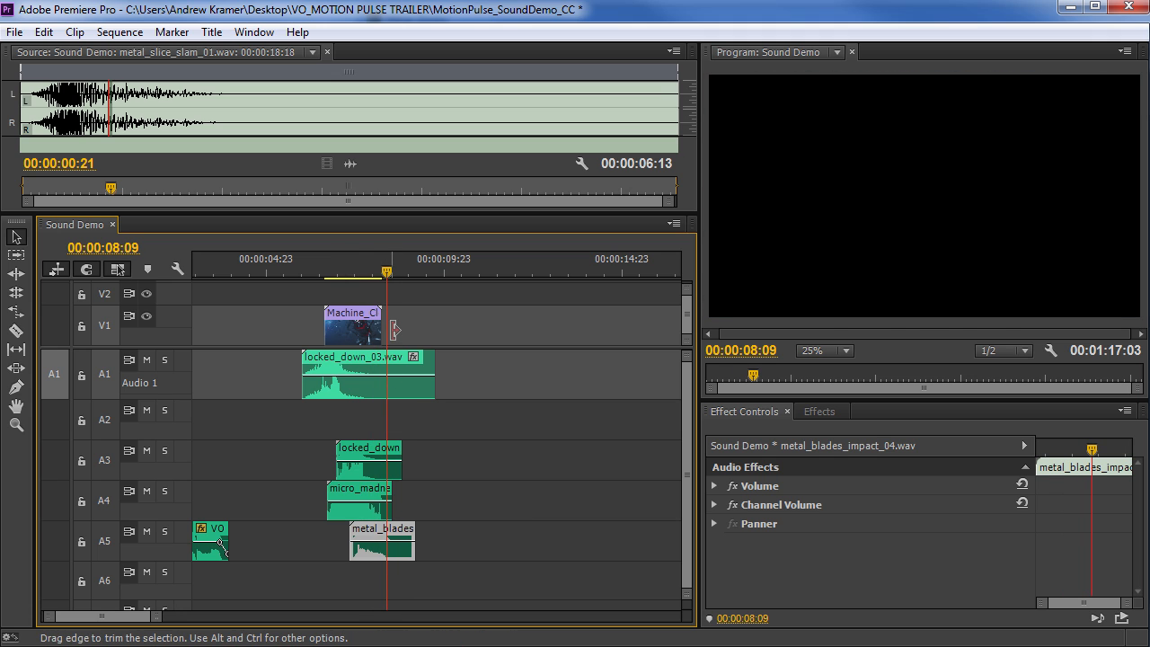
# Play the layered Machine_Close.mov sounds from 00:00:06:09 to check the timing of the metal blades impact.
pyautogui.click(359, 272)
pyautogui.press('=')
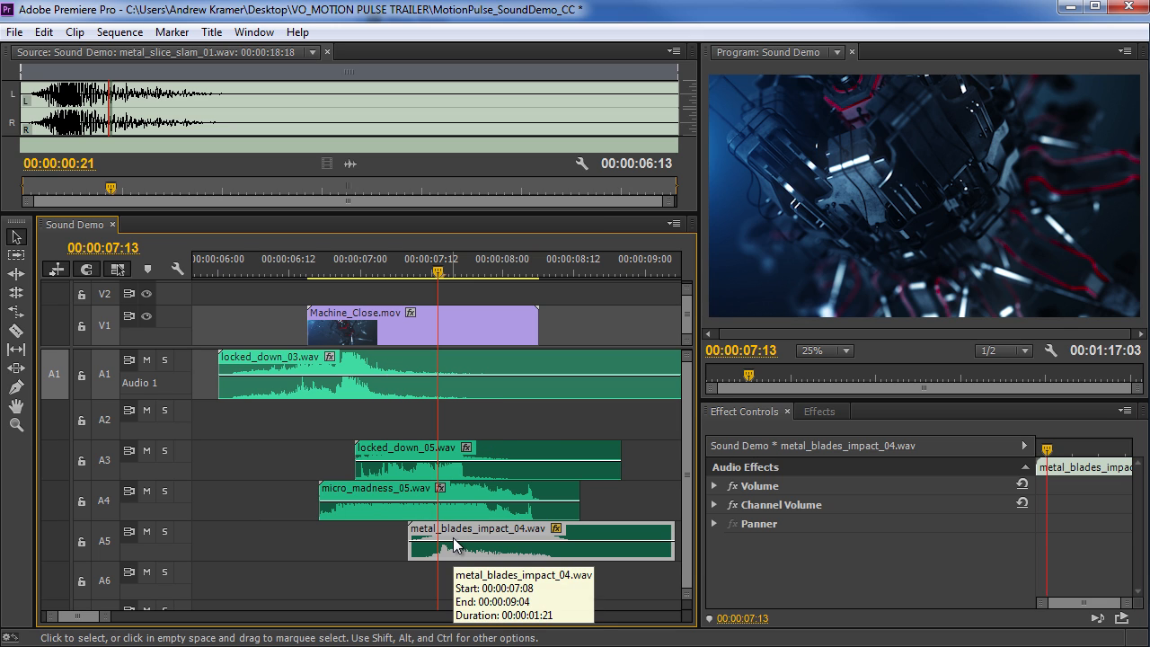
pyautogui.click(273, 264)
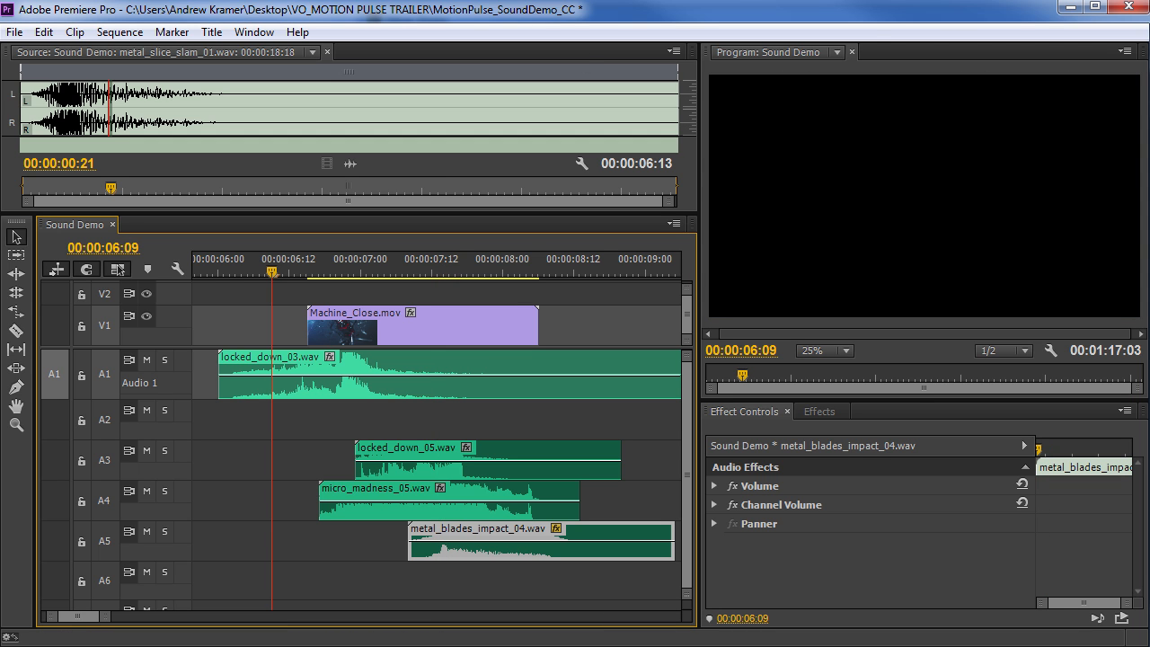
pyautogui.press('space')
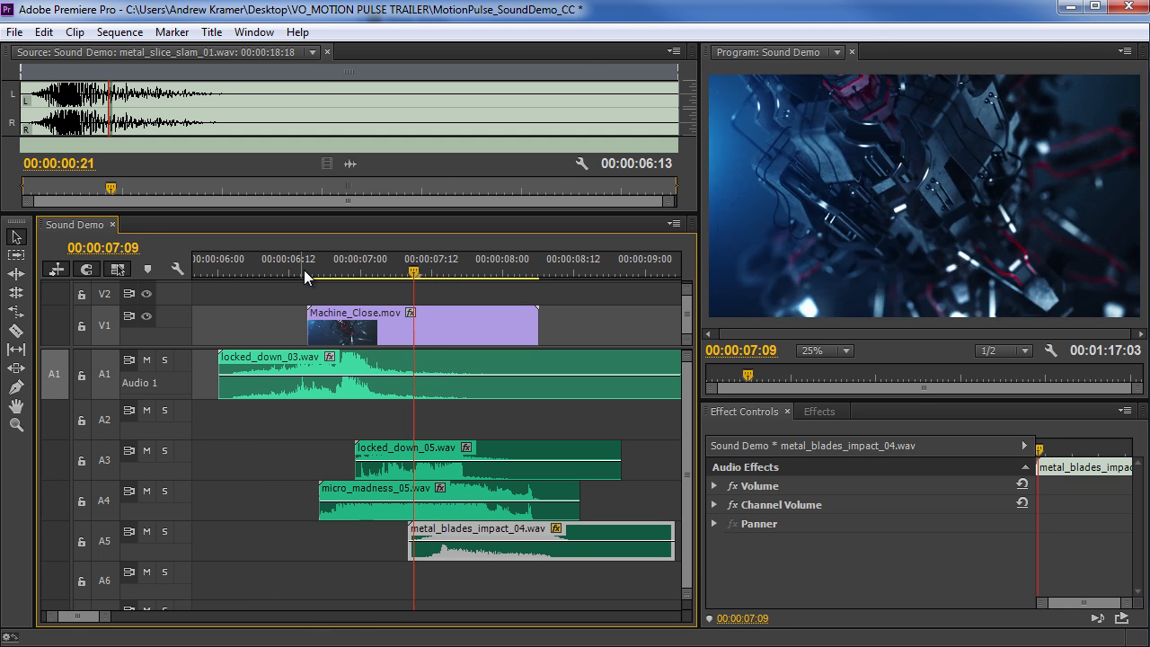
pyautogui.press('space')
pyautogui.press('-')
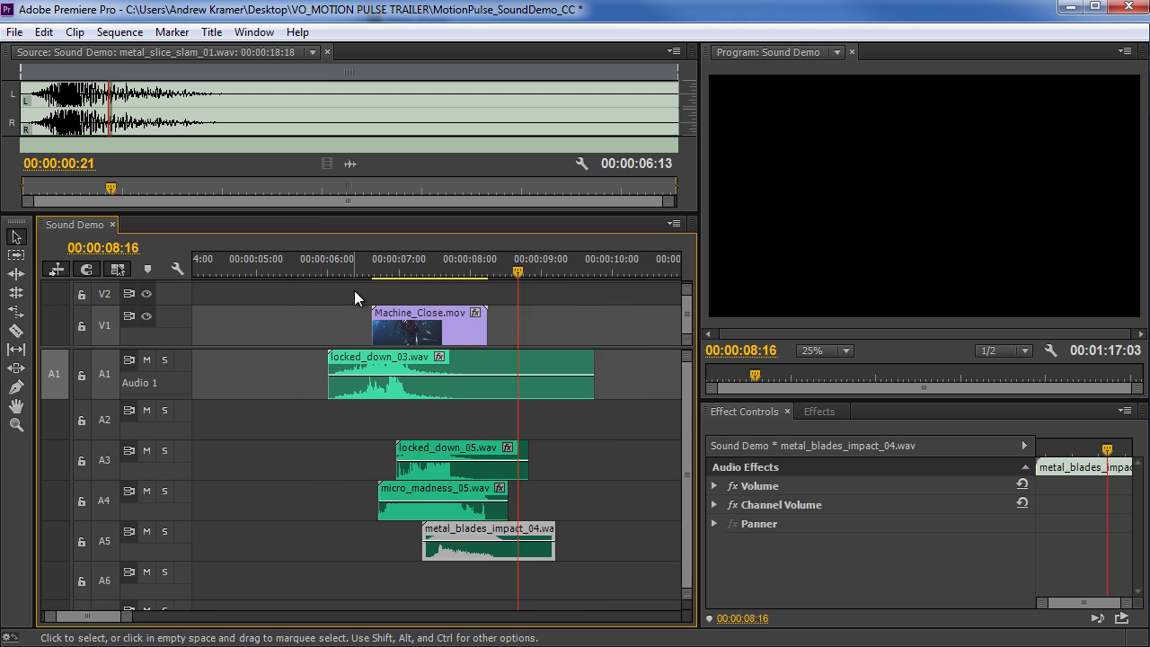
# Move the VO clip up to audio track A2 and split it at 00:00:05:06.
pyautogui.press('\\')
pyautogui.moveTo(219, 546); pyautogui.dragTo(280, 437)
pyautogui.click(281, 273)
pyautogui.press('=')
pyautogui.press('=')
pyautogui.click(456, 268)
pyautogui.moveTo(457, 268); pyautogui.dragTo(474, 274)
pyautogui.hotkey('ctrl', 'k')
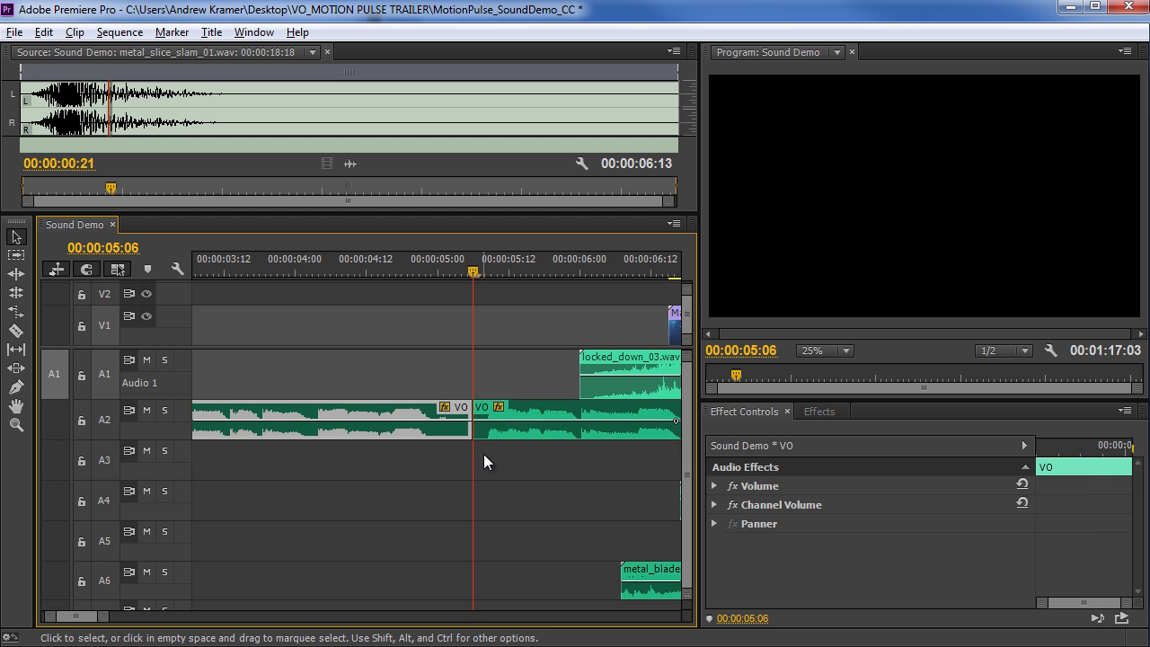
# Move the second VO part to the end of Machine_Close.mov and the first part to just before that clip, and play the result.
pyautogui.press('-')
pyautogui.press('-')
pyautogui.press('-')
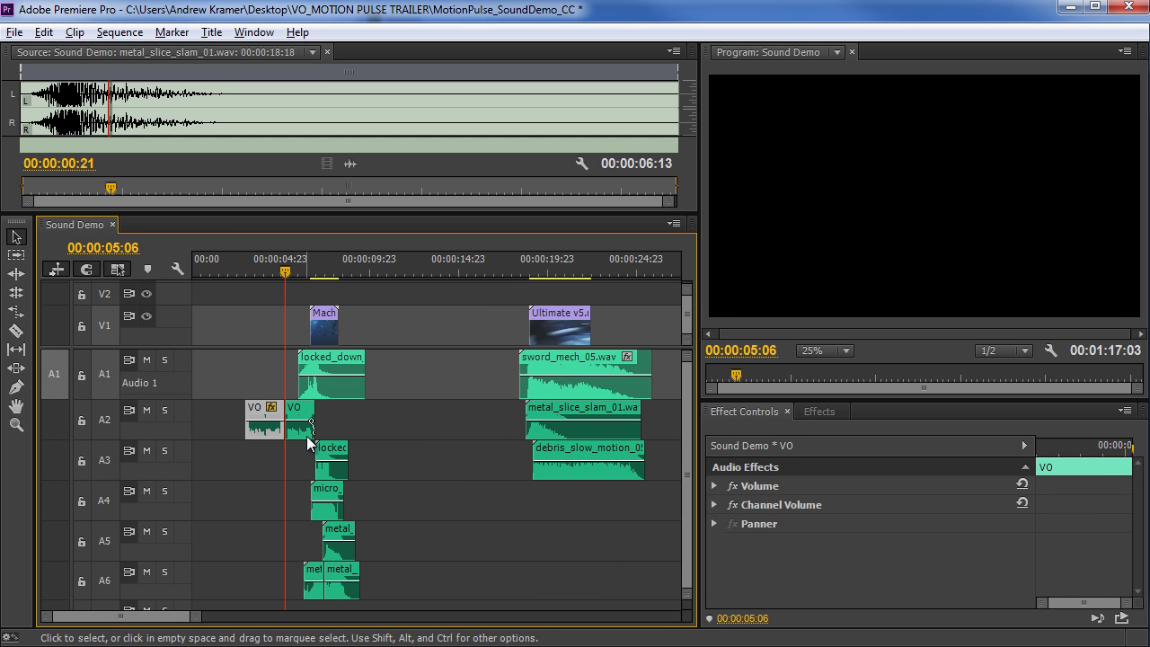
pyautogui.press('=')
pyautogui.moveTo(413, 428); pyautogui.dragTo(517, 428)
pyautogui.moveTo(330, 431); pyautogui.dragTo(367, 430)
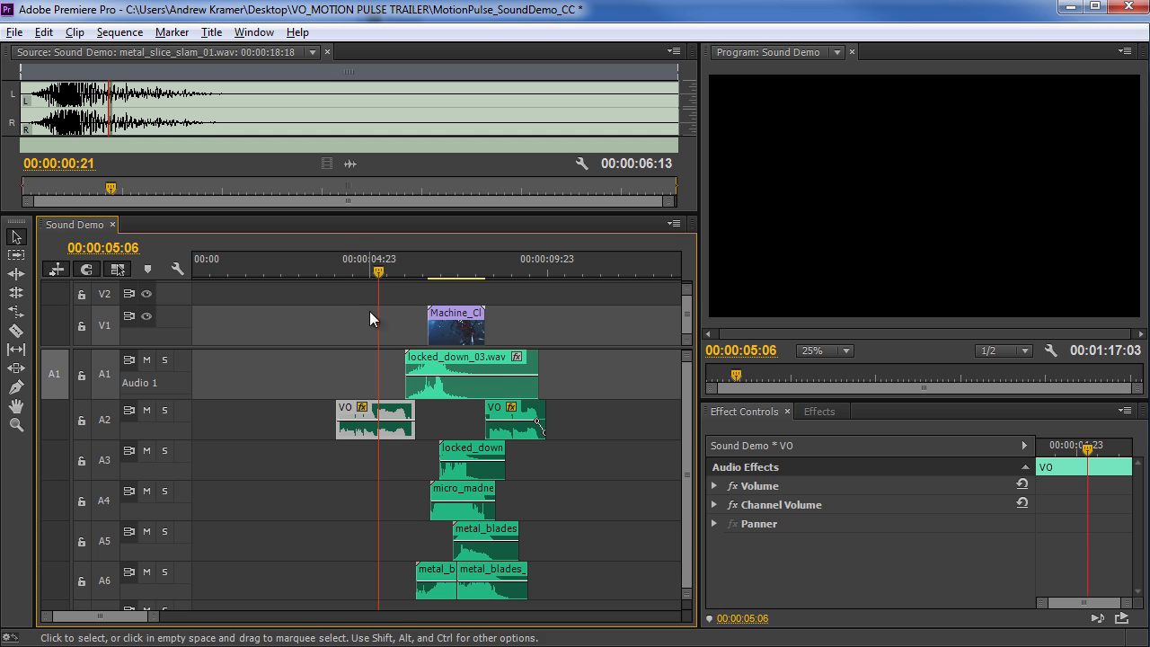
pyautogui.click(318, 270)
pyautogui.press('space')
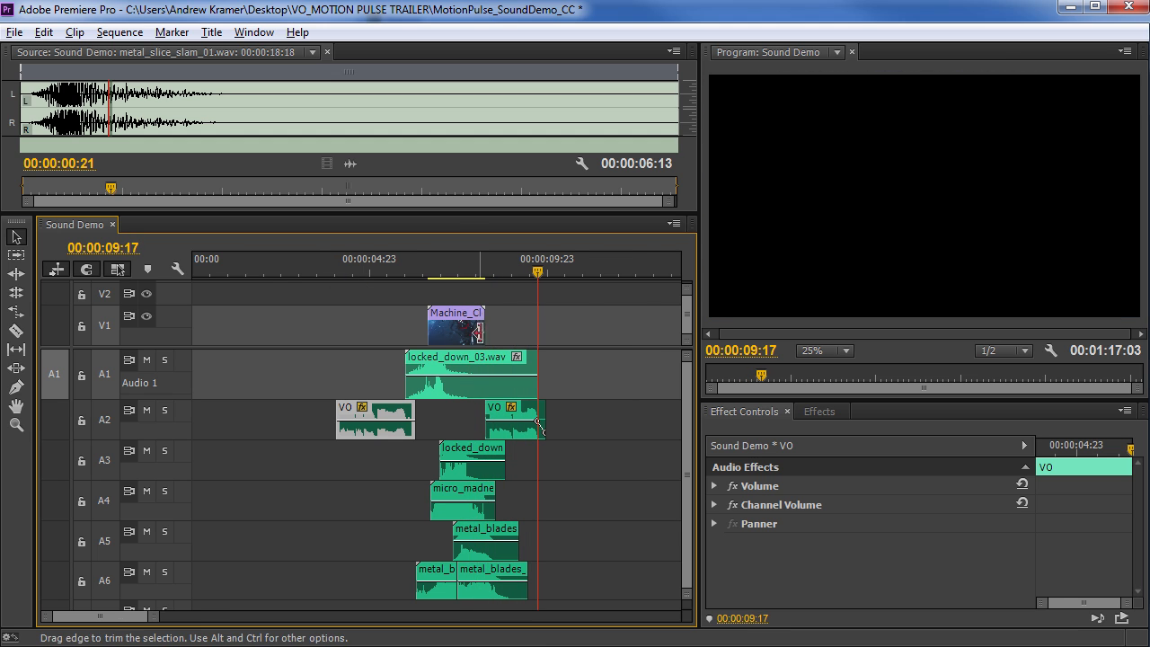
# Move Ultimate v5.mov and its three sounds earlier to follow the second VO part, with metal_slice_slam_01.wav on A3 and debris_slow_motion_05.wav on A4.
pyautogui.press('-')
pyautogui.moveTo(637, 308); pyautogui.dragTo(558, 509)
pyautogui.moveTo(559, 338); pyautogui.dragTo(410, 339)
pyautogui.click(544, 502)
pyautogui.press('=')
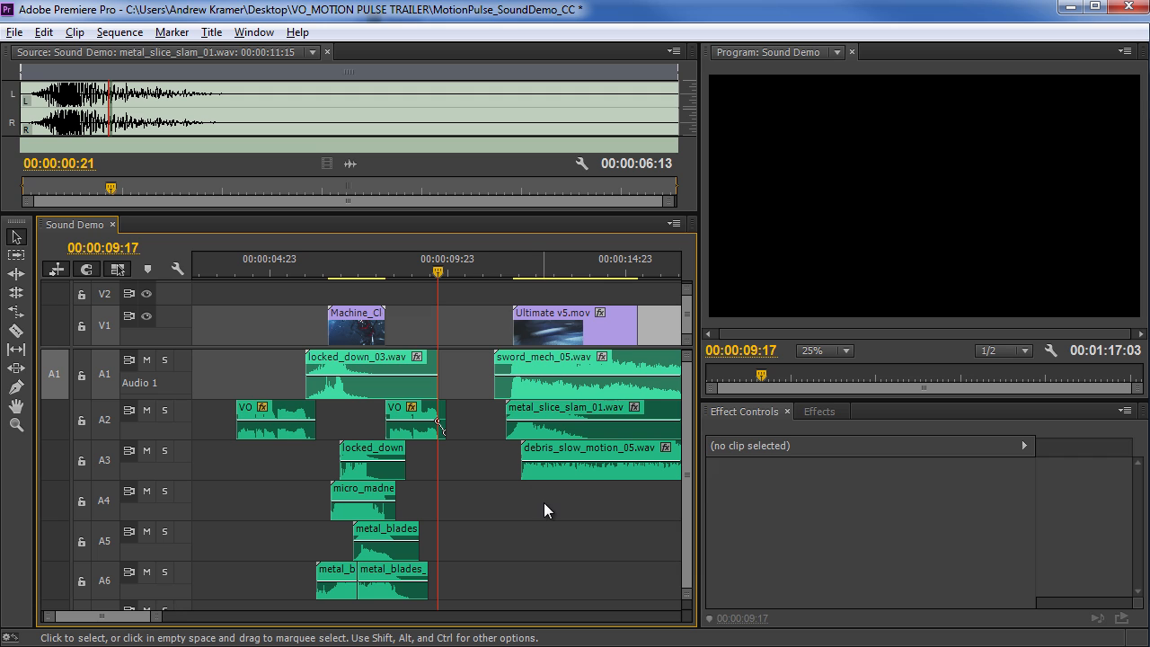
pyautogui.moveTo(580, 506); pyautogui.dragTo(539, 463)
pyautogui.moveTo(490, 386); pyautogui.dragTo(471, 346)
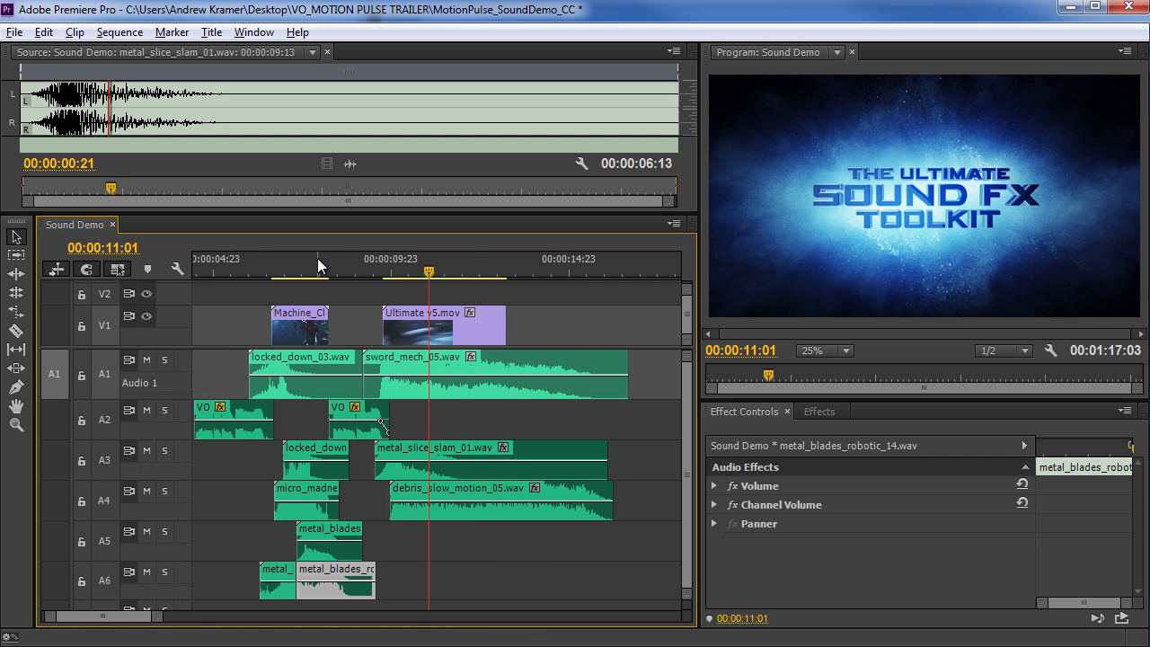
# Switch to Bridge and preview sub_sonic_02, 05 and 07 from the Sub-Sonic_Impacts folder of the IMPACT category.
pyautogui.press('-')
pyautogui.moveTo(269, 267); pyautogui.dragTo(269, 266)
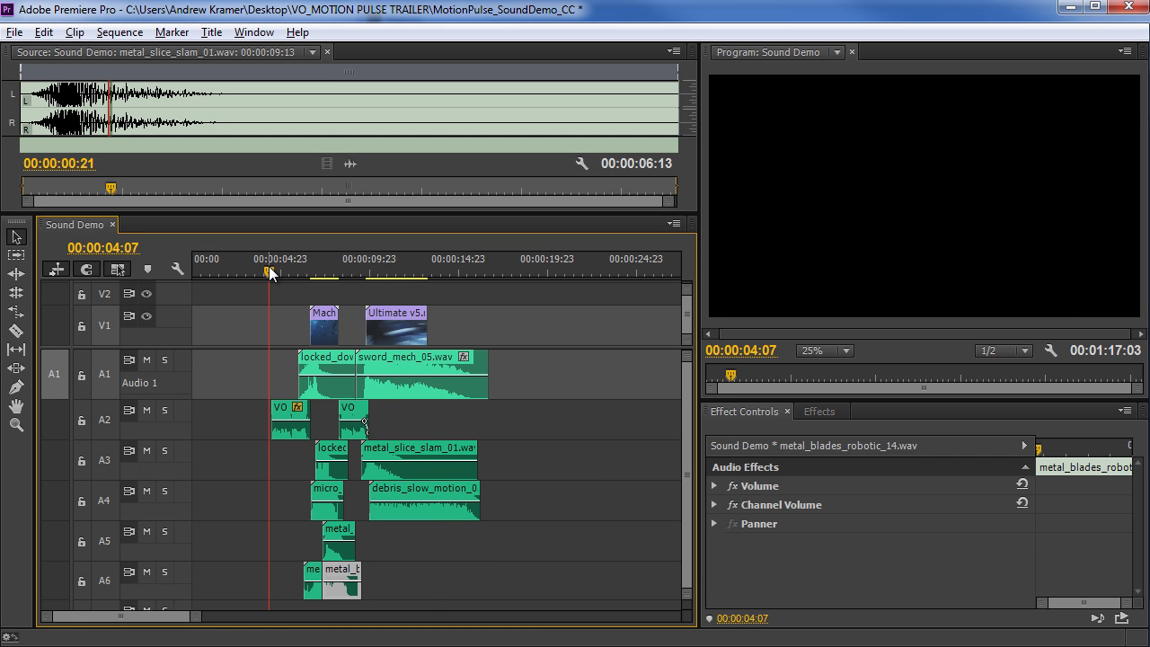
pyautogui.hotkey('alt', 'Tab')
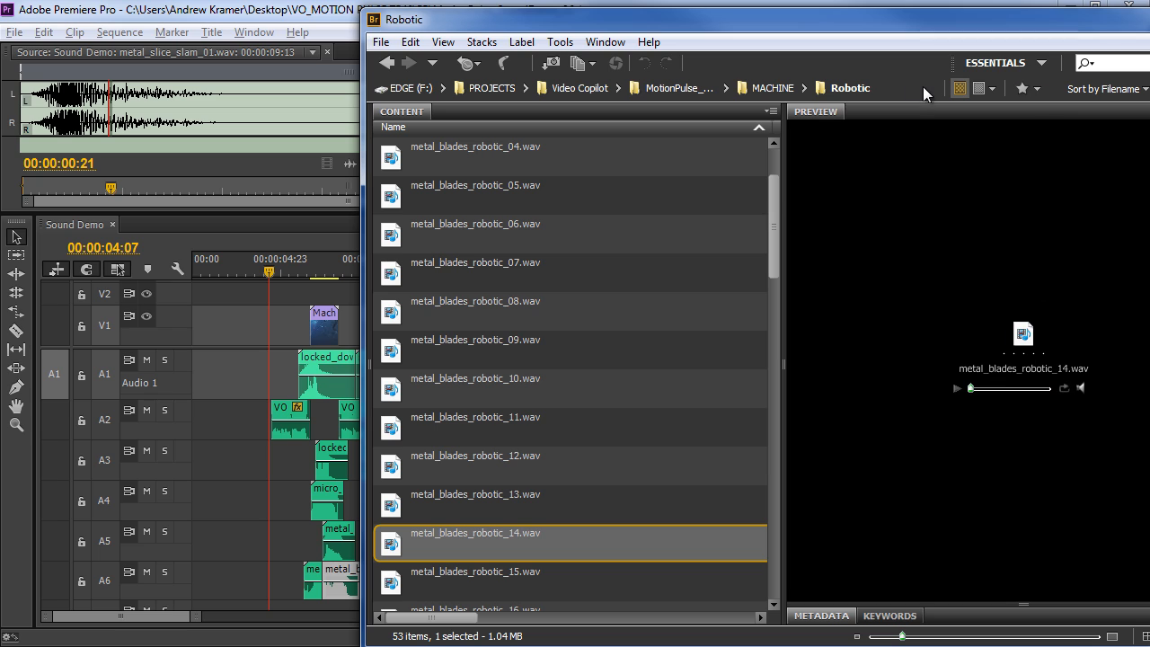
pyautogui.click(690, 90)
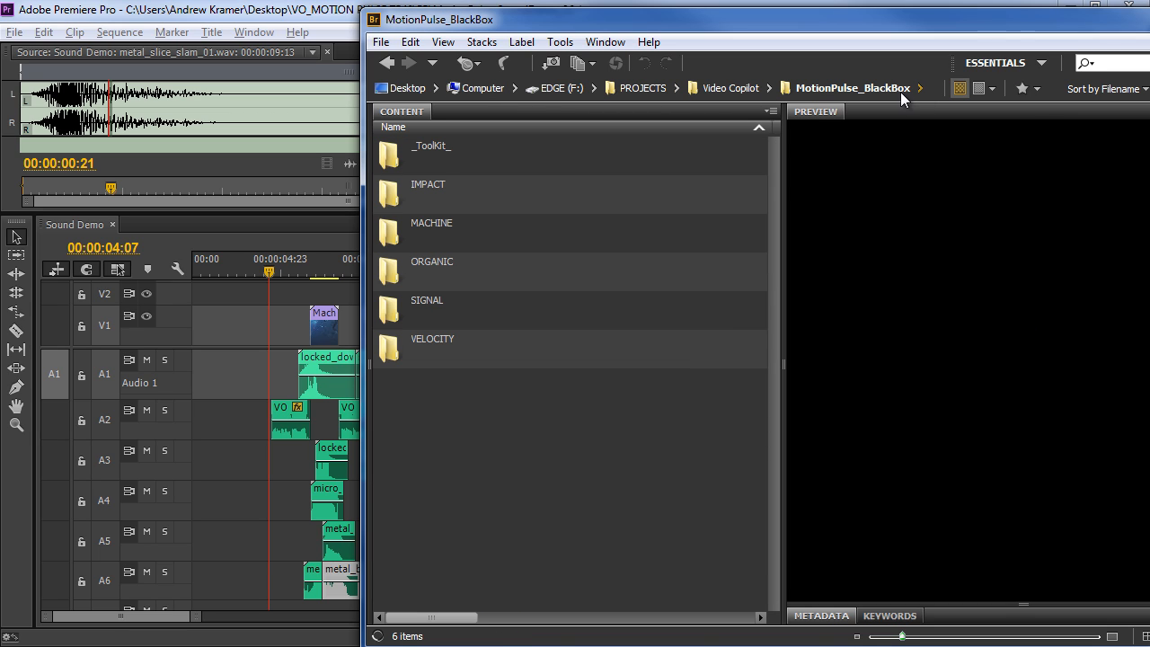
pyautogui.doubleClick(384, 194)
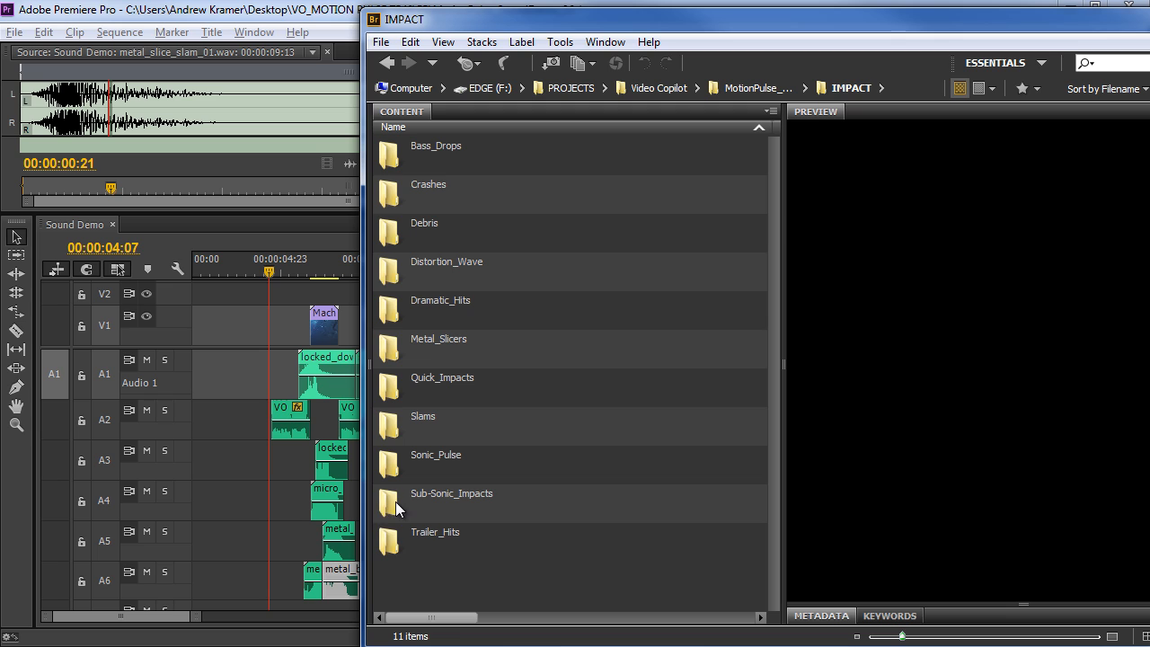
pyautogui.doubleClick(394, 506)
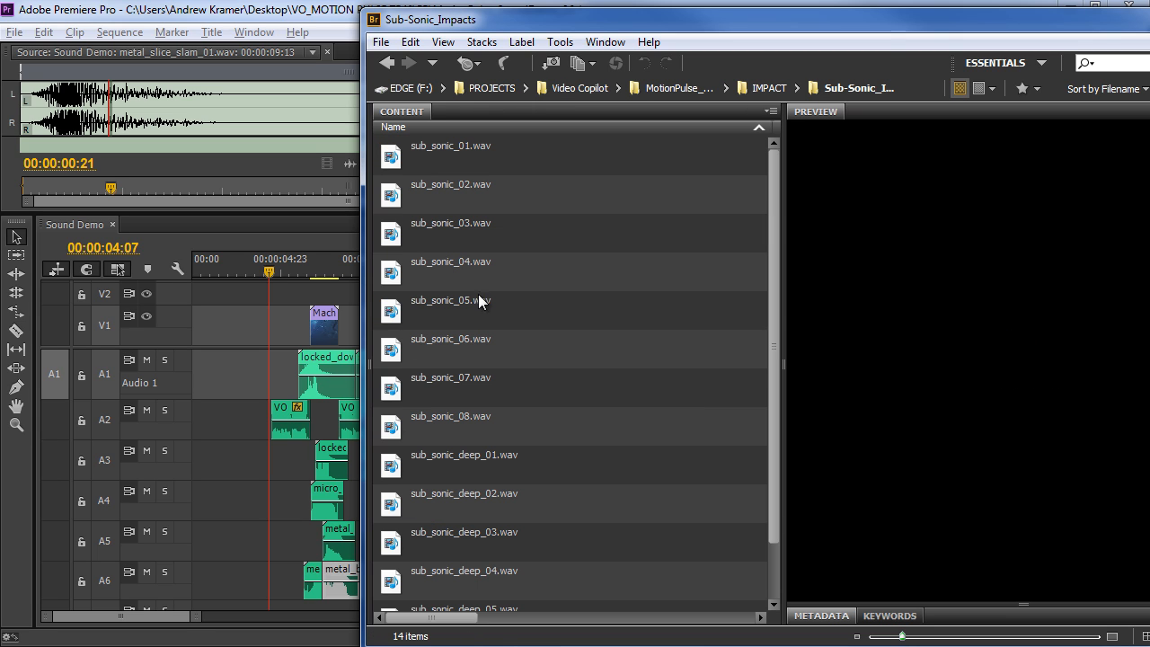
pyautogui.click(462, 188)
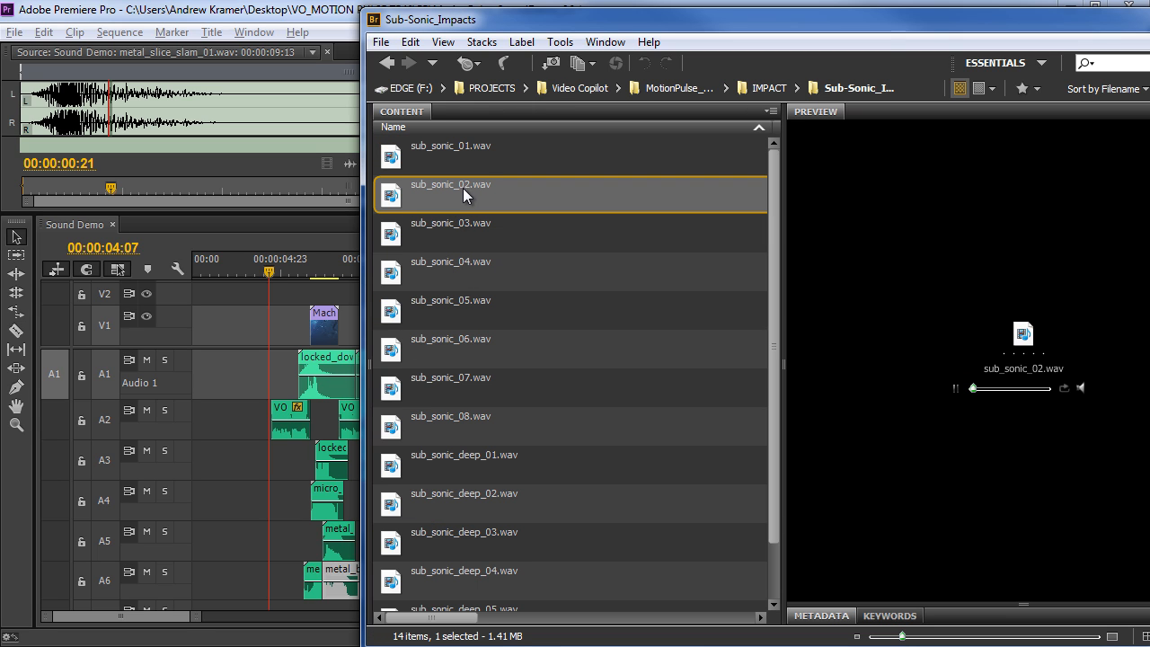
pyautogui.click(466, 304)
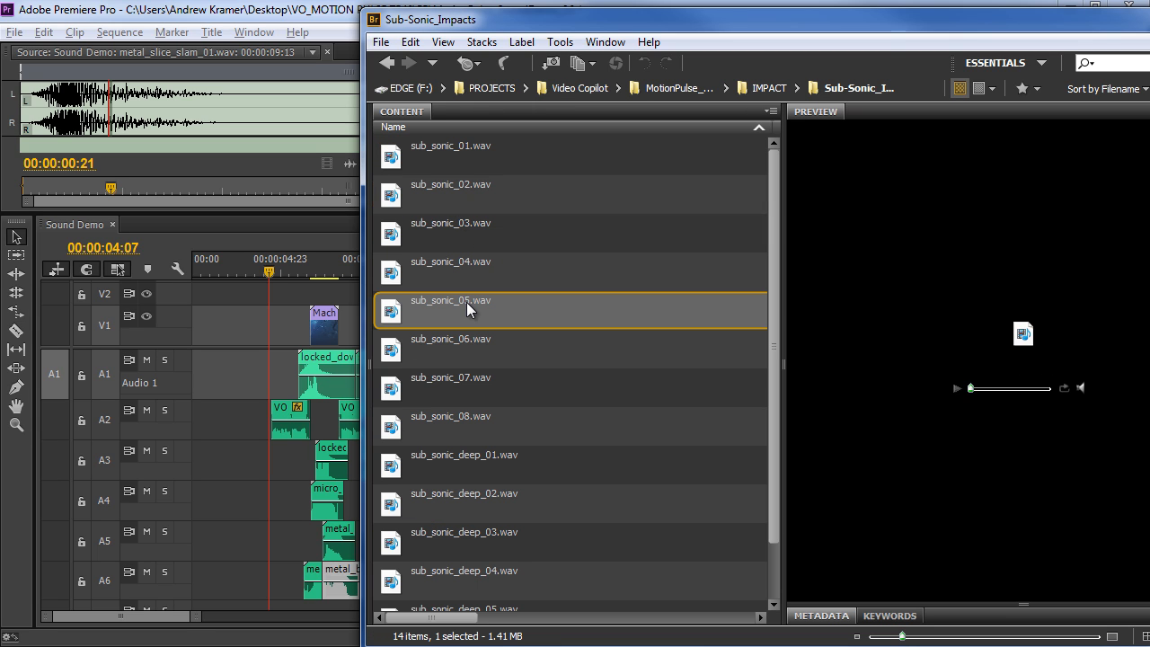
pyautogui.click(462, 380)
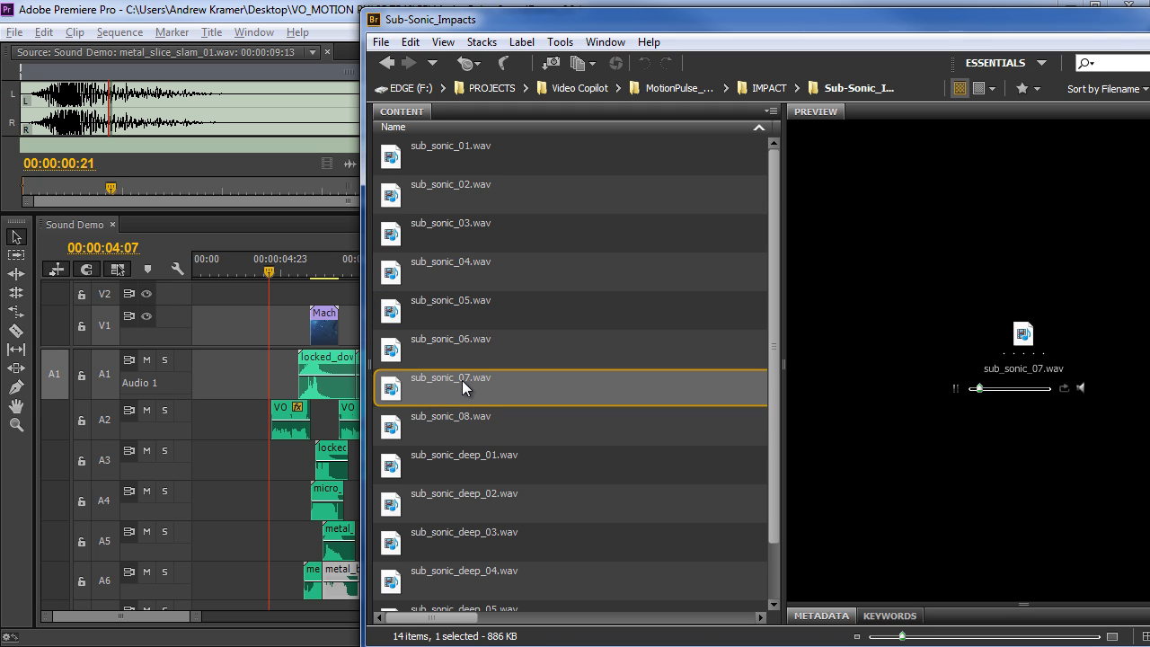
pyautogui.click(956, 388)
# Add sub_sonic_07.wav to the Sound Demo sequence in Premiere Pro and move it down to audio track A7.
pyautogui.moveTo(415, 399); pyautogui.dragTo(225, 468)
pyautogui.click(270, 518)
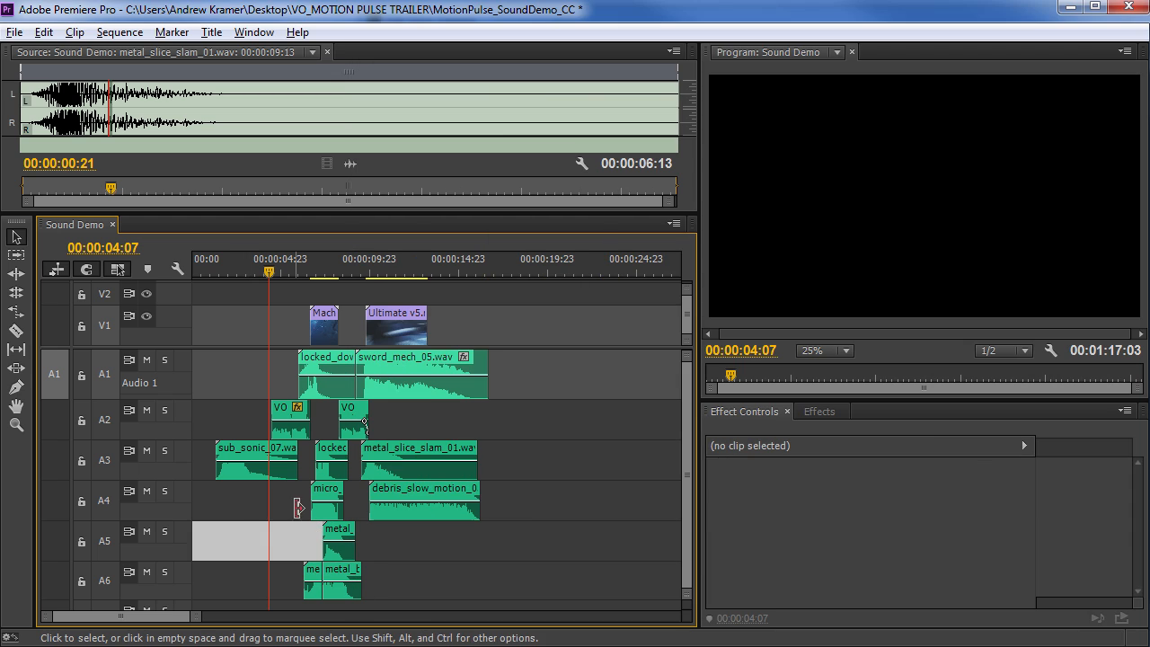
pyautogui.scroll(-2, 688, 450)
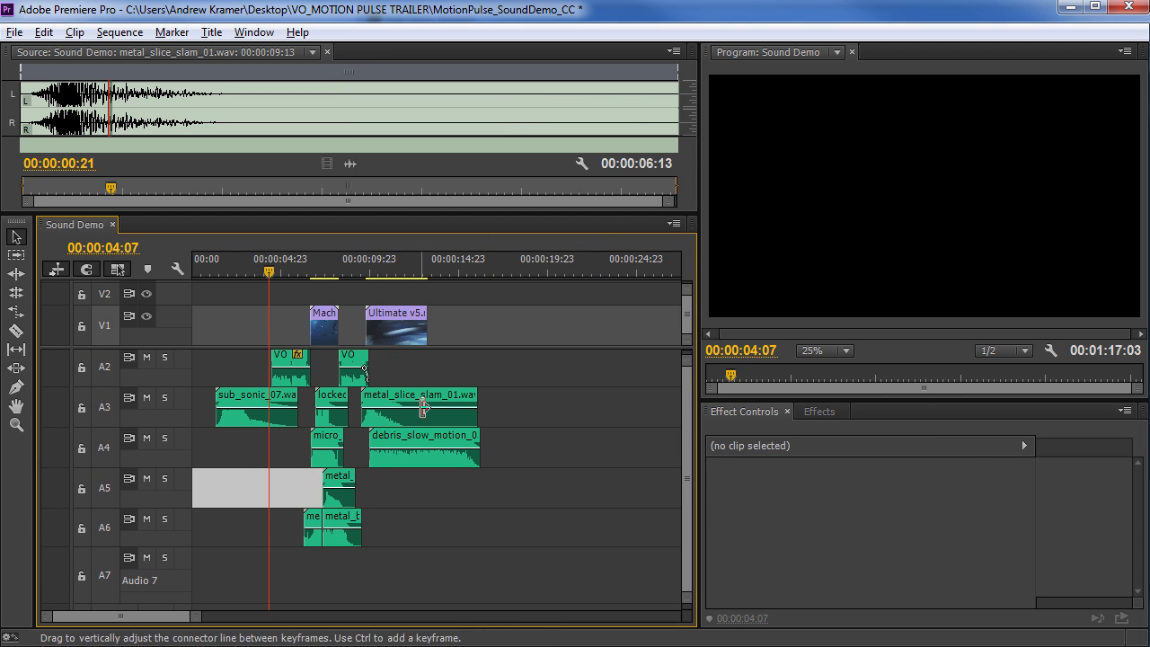
pyautogui.moveTo(252, 417); pyautogui.dragTo(272, 567)
# Slide sub_sonic_07.wav ahead of the first VO part so that it starts at about 00:00:03:03.
pyautogui.moveTo(269, 261); pyautogui.dragTo(266, 264)
pyautogui.press('=')
pyautogui.moveTo(528, 598); pyautogui.dragTo(504, 588)
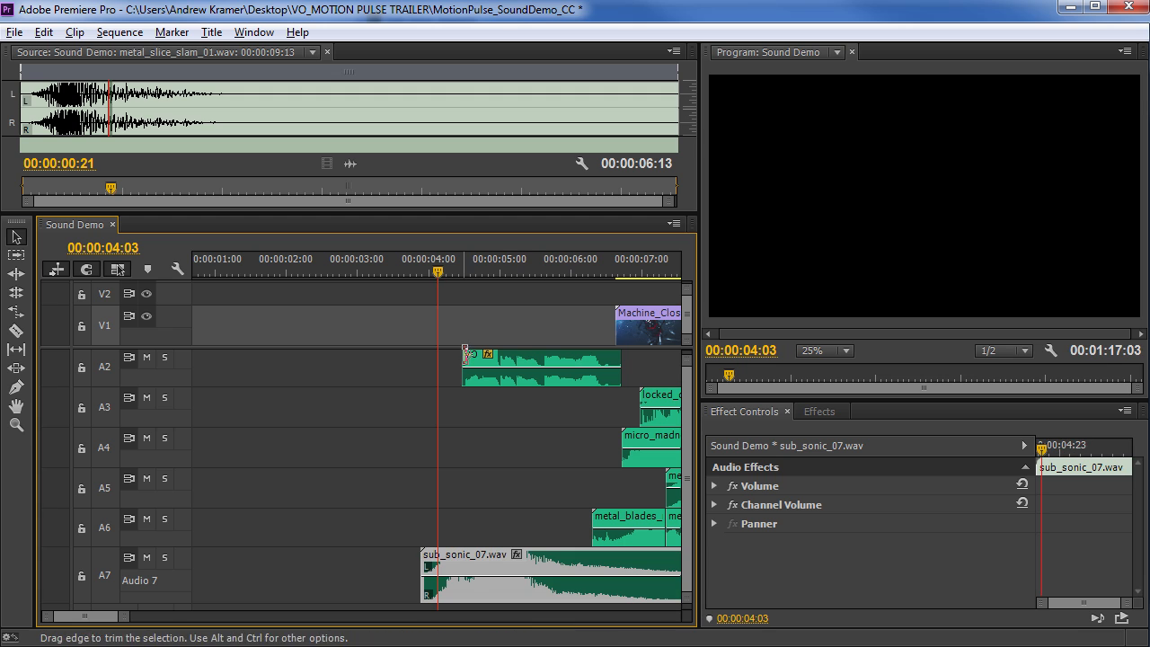
pyautogui.moveTo(458, 271); pyautogui.dragTo(464, 263)
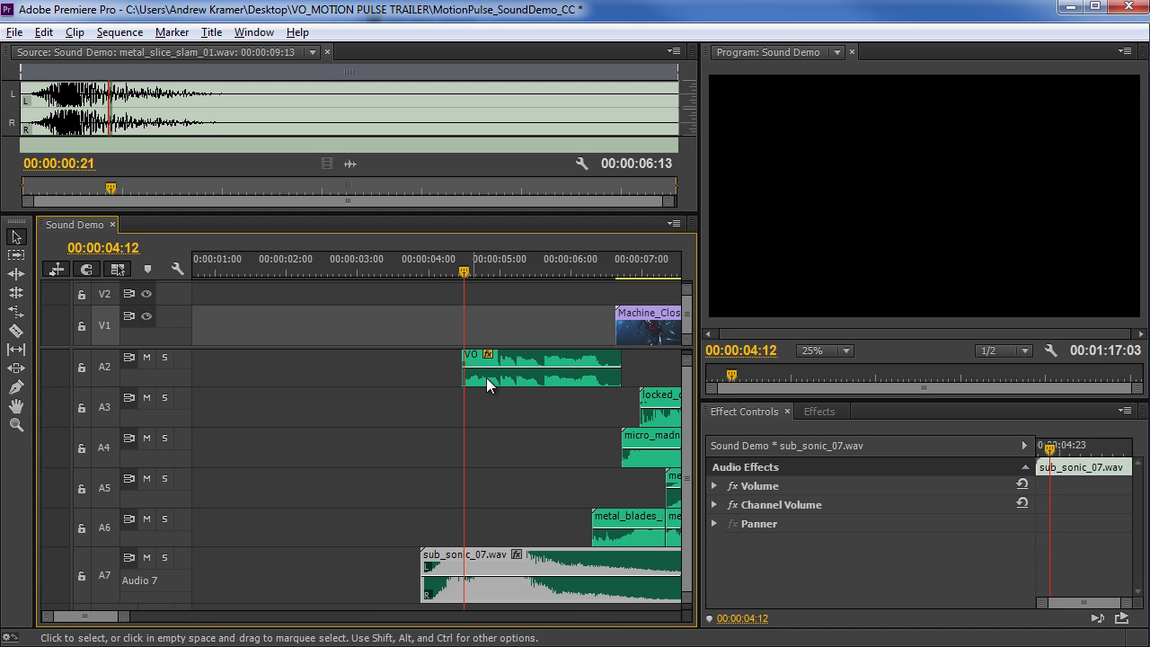
pyautogui.moveTo(562, 582); pyautogui.dragTo(514, 589)
# Play the finished mix from 00:00:02:21 through the title animation with the program preview maximized.
pyautogui.click(360, 261)
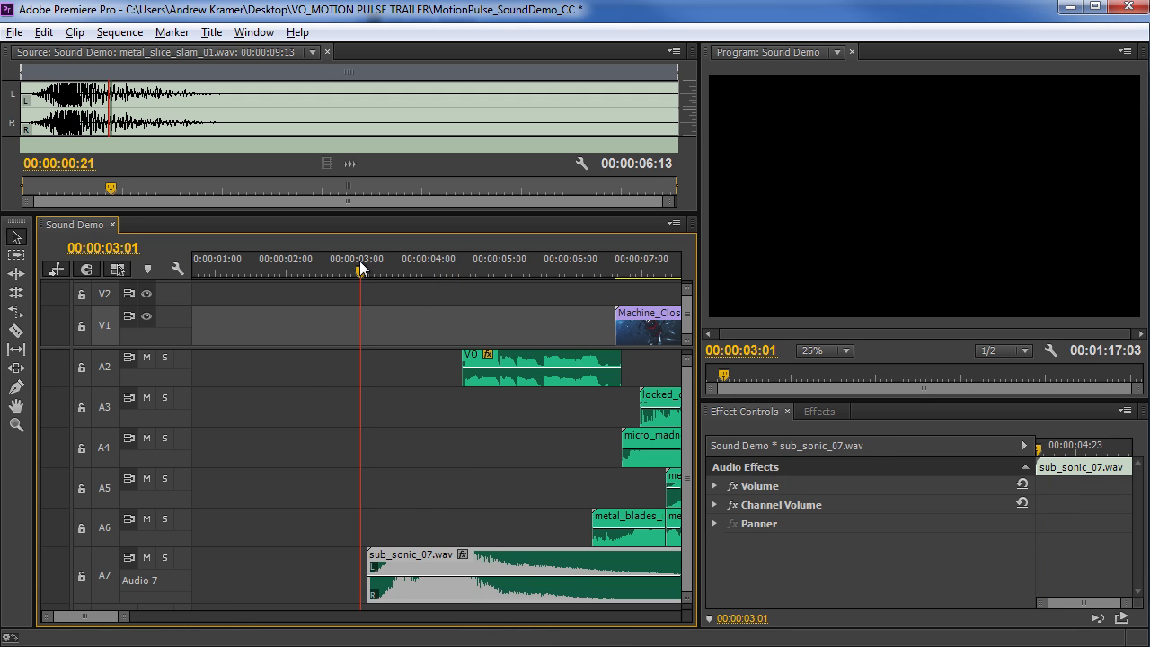
pyautogui.press('-')
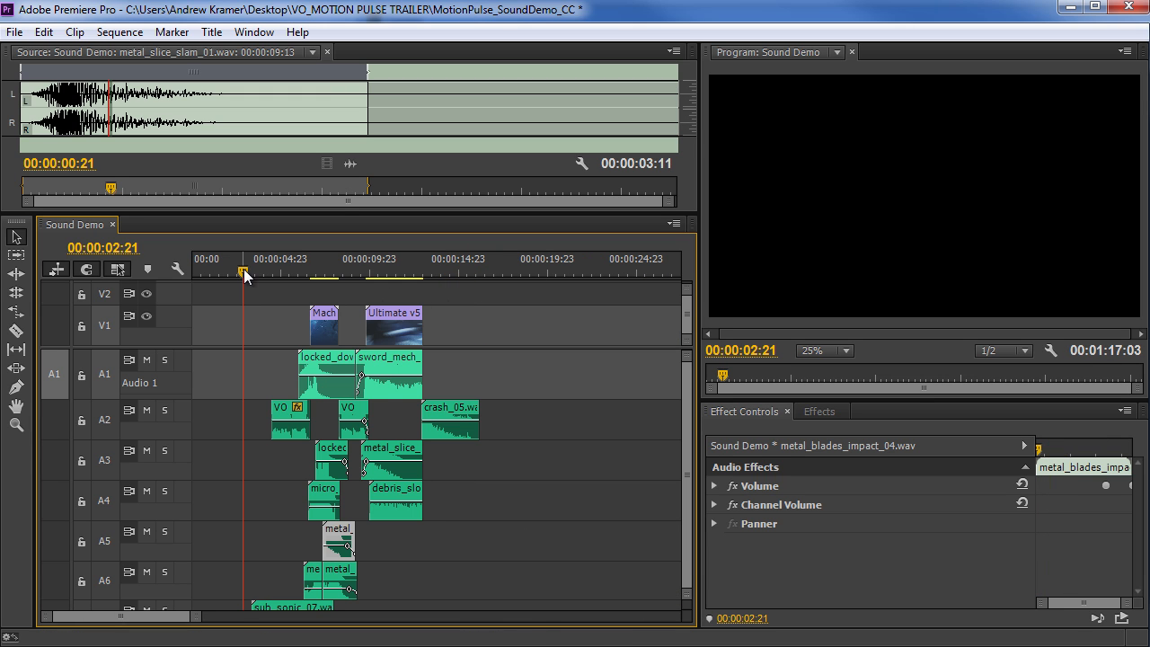
pyautogui.click(860, 221)
pyautogui.press('`')
pyautogui.press('space')
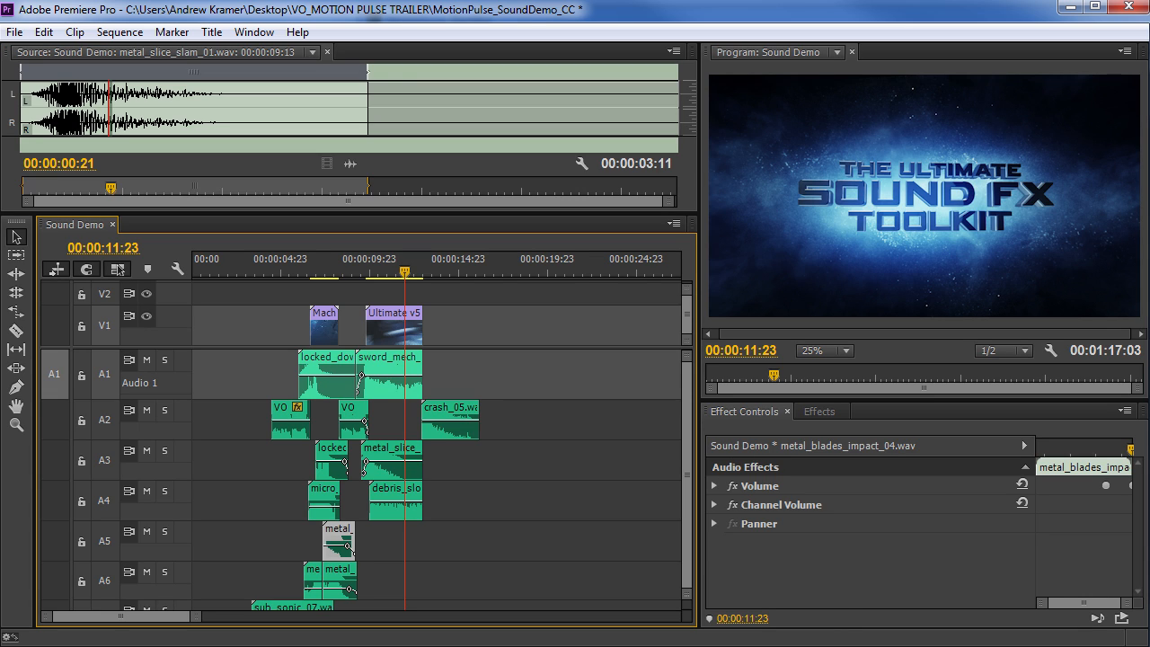
# Switch to Bridge at the MotionPulse_BlackBox folder and bring up the MotionPulse product overview image.
pyautogui.hotkey('alt', 'Tab')
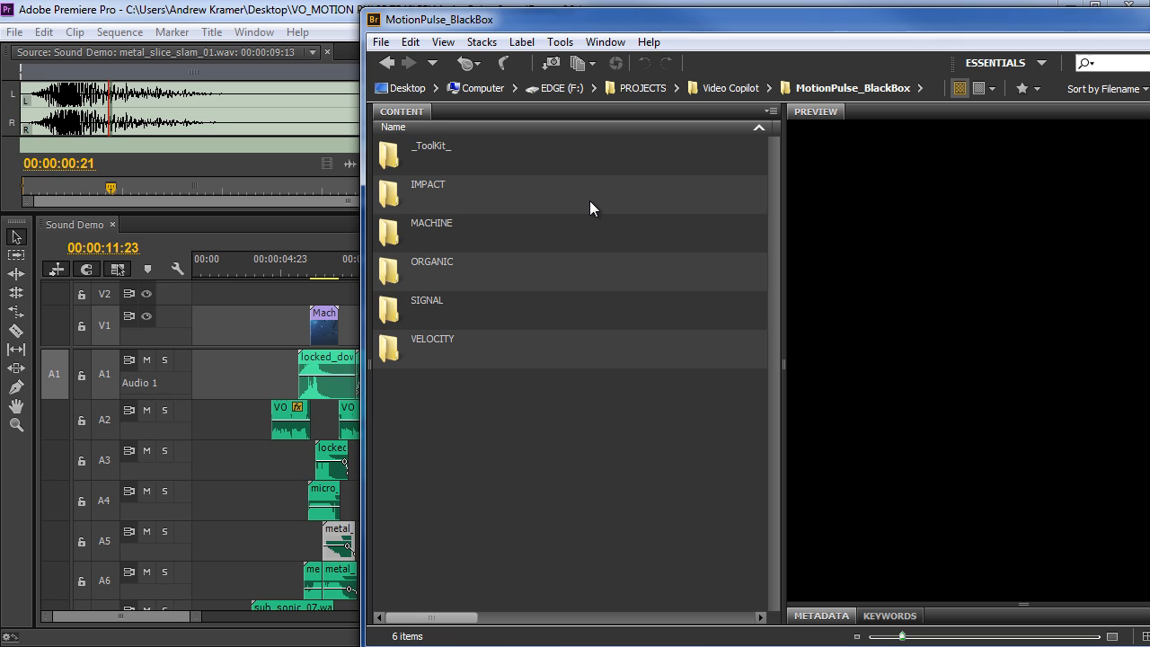
pyautogui.click(524, 23)
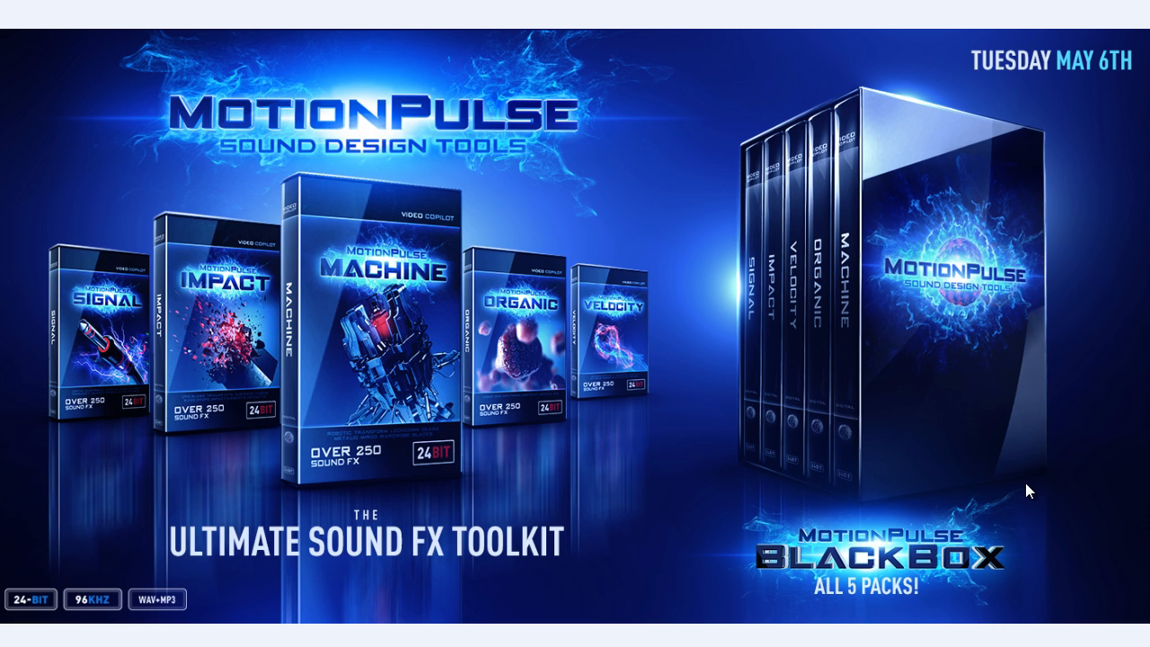
# Browse the Lifeforms and Attatchments folders of the _ToolKit_ library in Bridge and return to the Sound Demo sequence in Premiere Pro.
pyautogui.hotkey('alt', 'Tab')
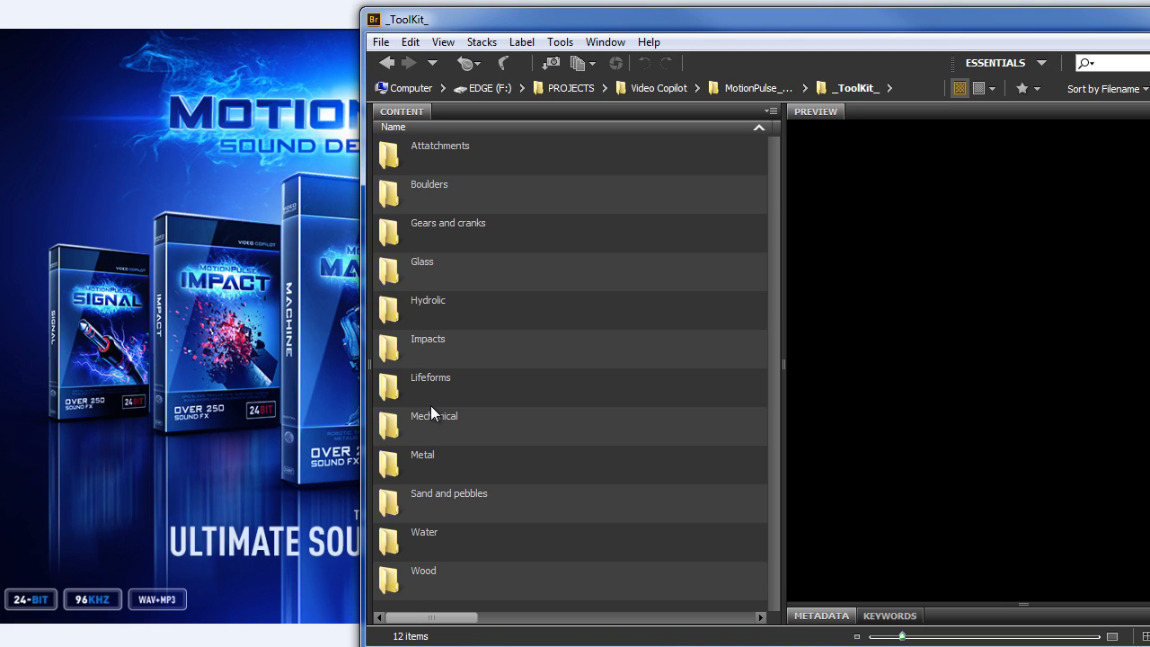
pyautogui.doubleClick(421, 378)
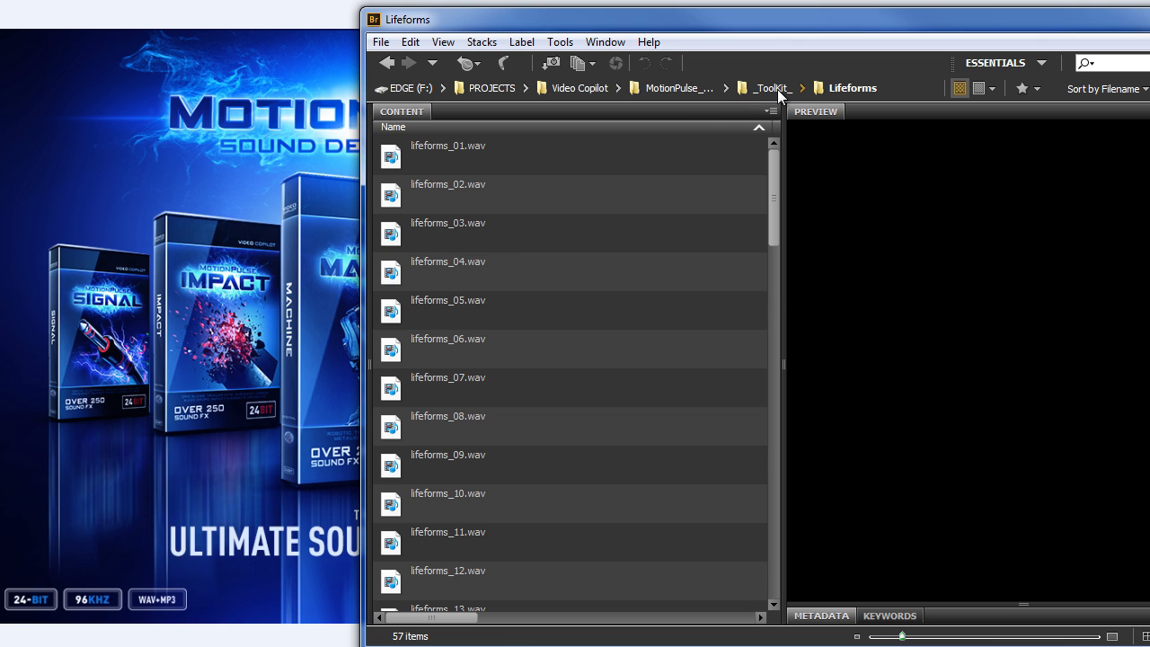
pyautogui.click(775, 88)
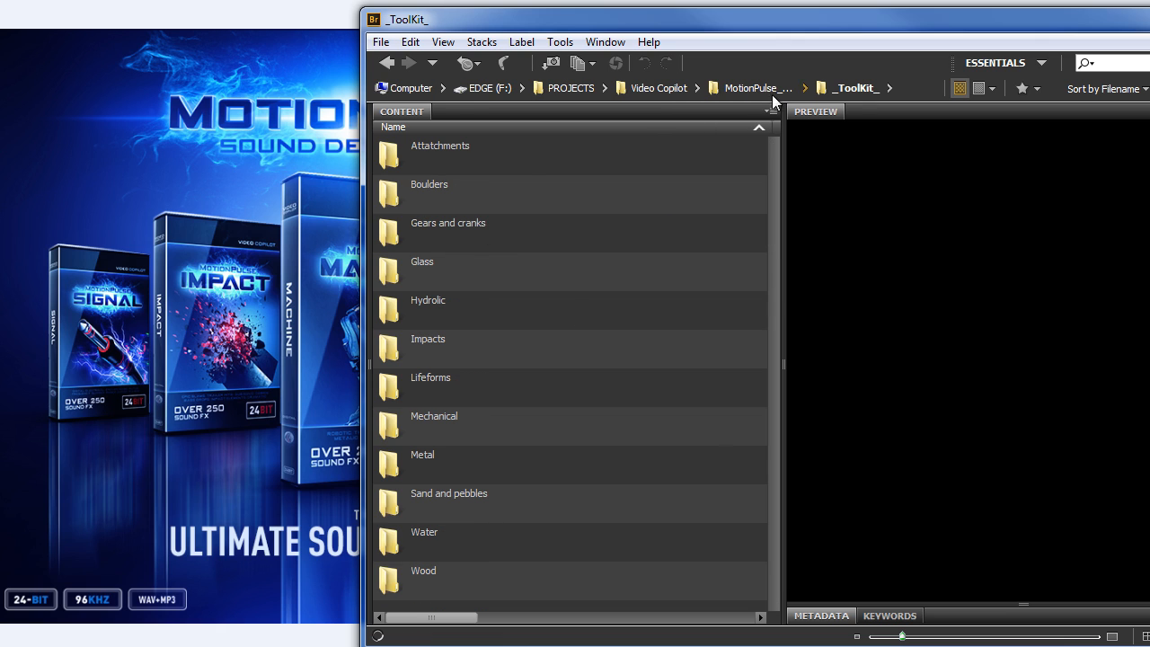
pyautogui.doubleClick(440, 148)
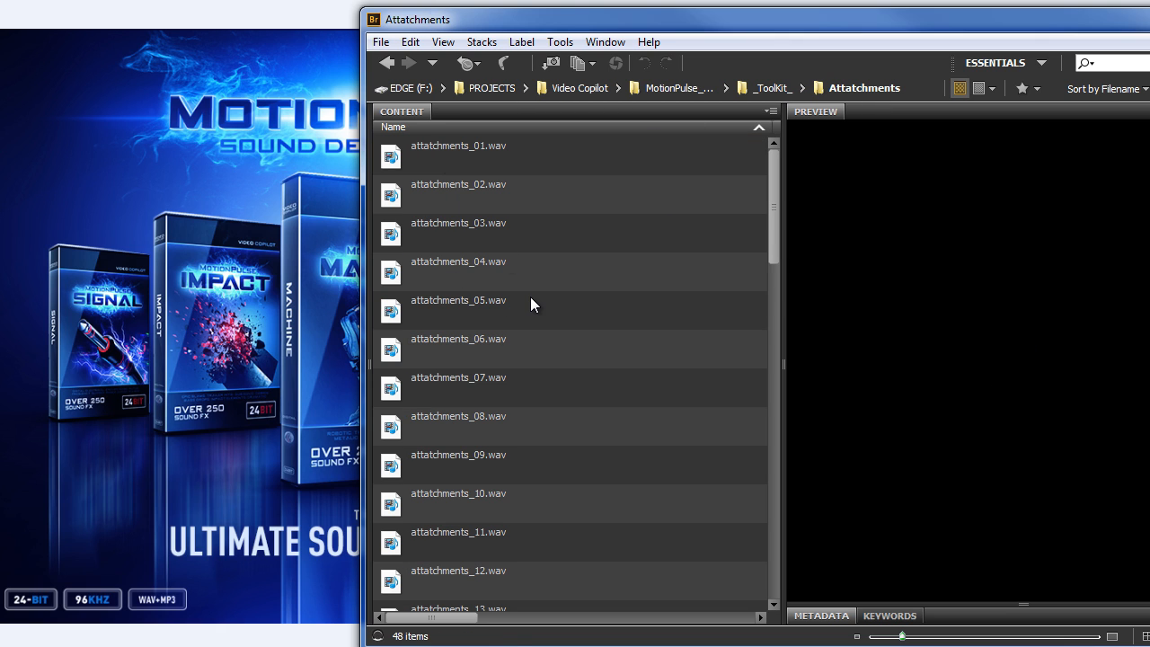
pyautogui.click(771, 87)
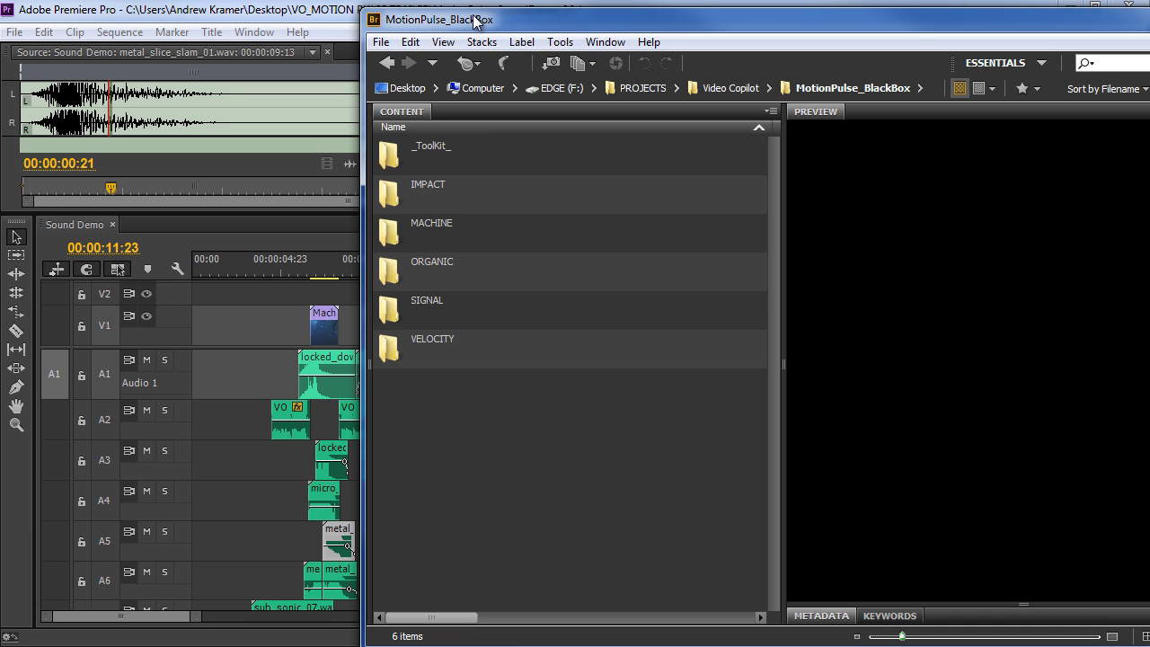
pyautogui.click(306, 14)
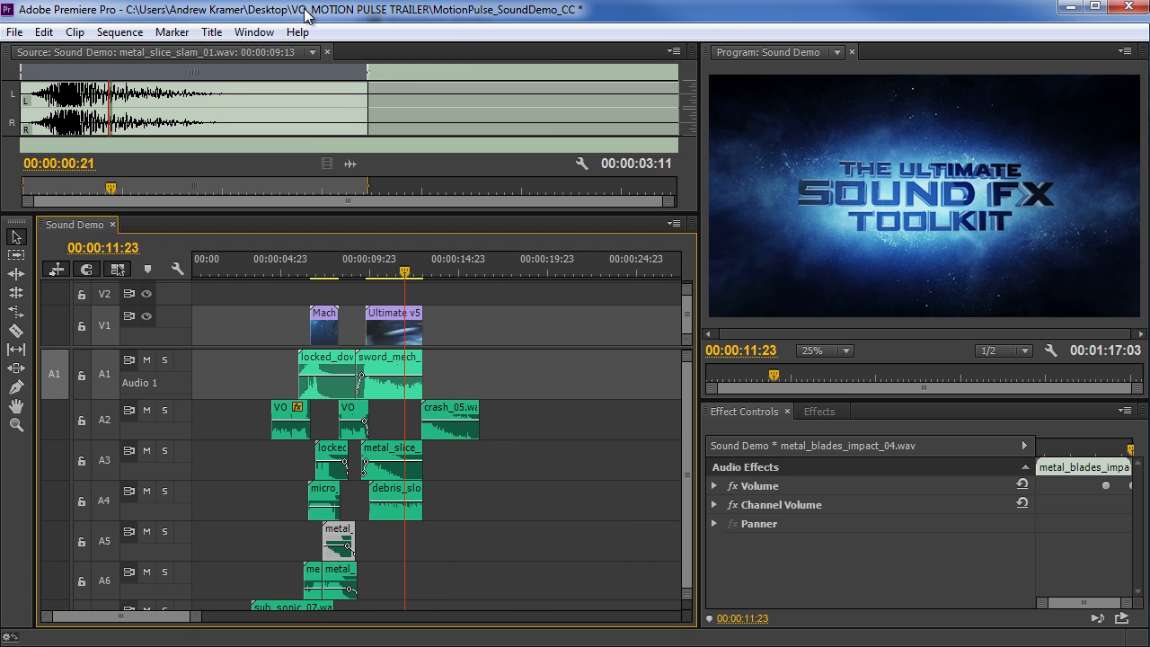